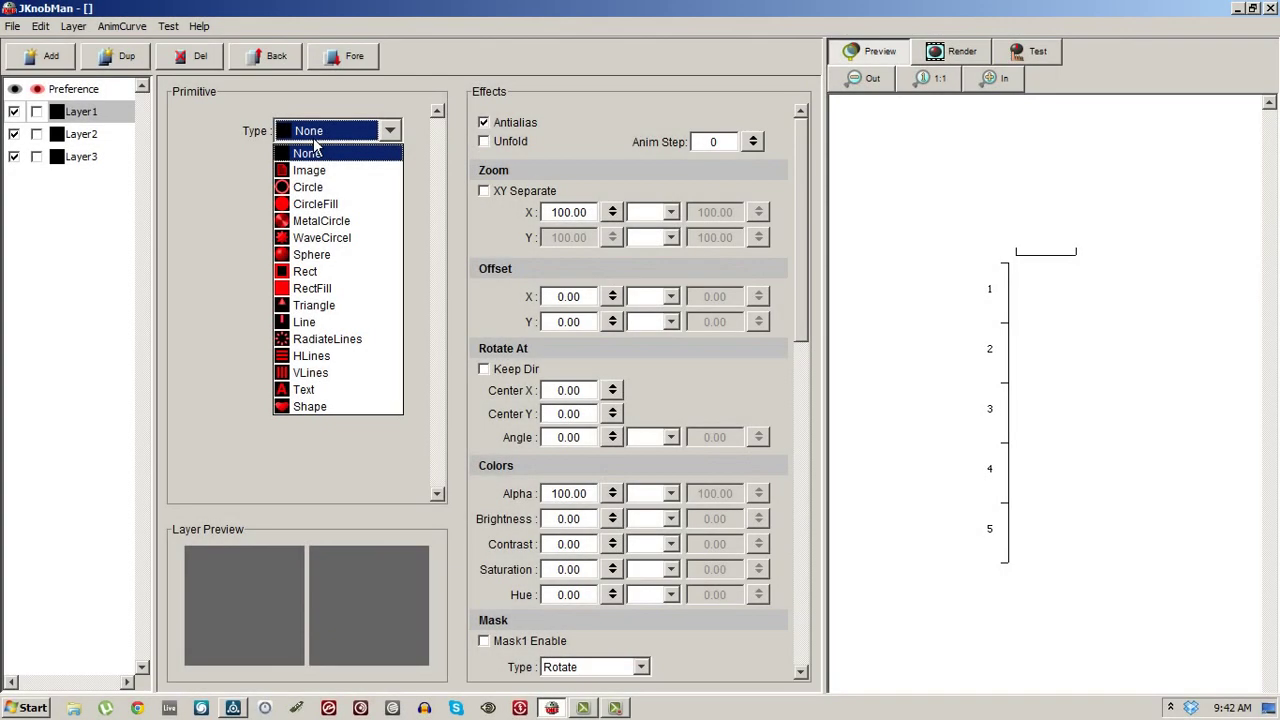
Step: Make Layer1 a red (R 255) Circle primitive with width 10
click(308, 111)
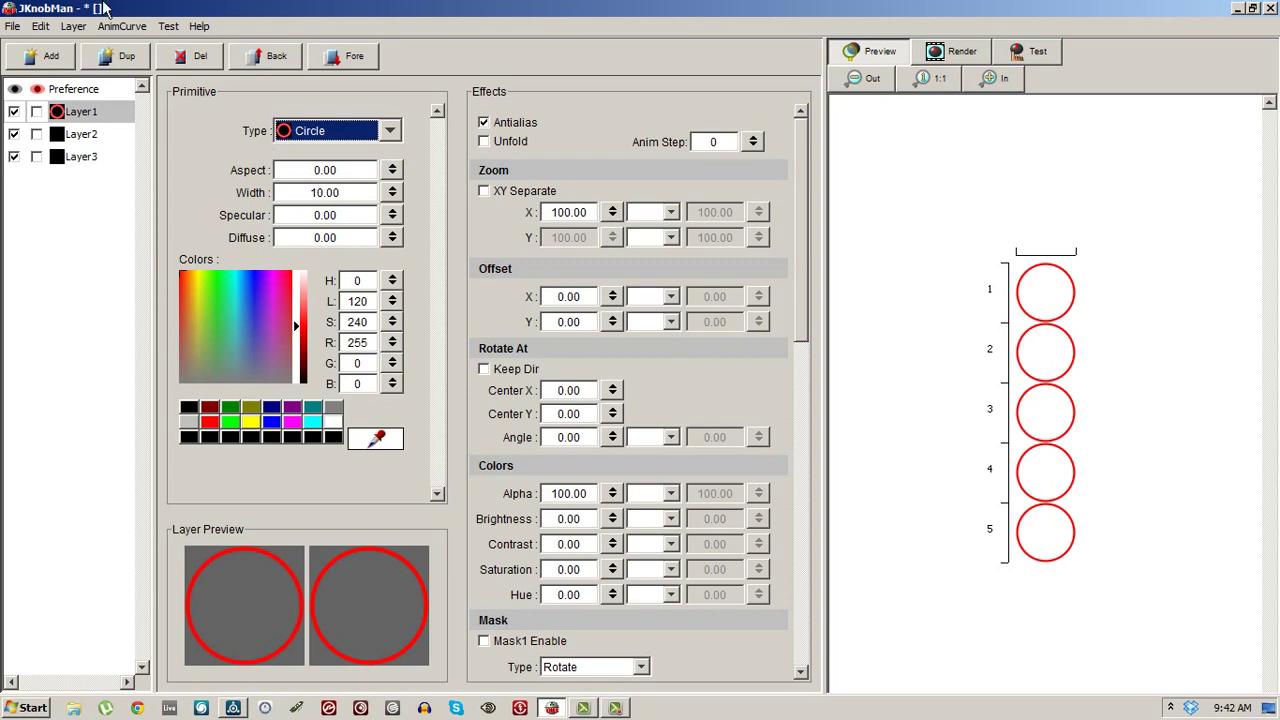
Step: Set the red ring's width to 15
drag(347, 193, 289, 171)
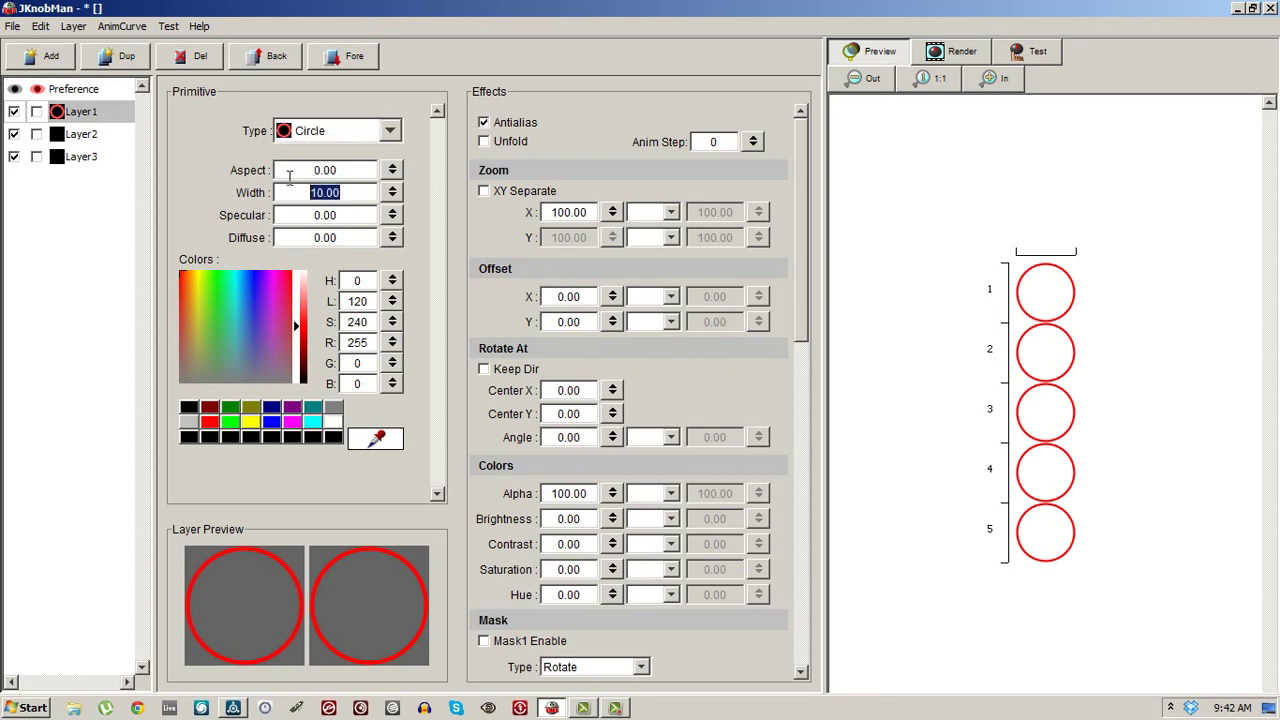
text(15)
key(Return)
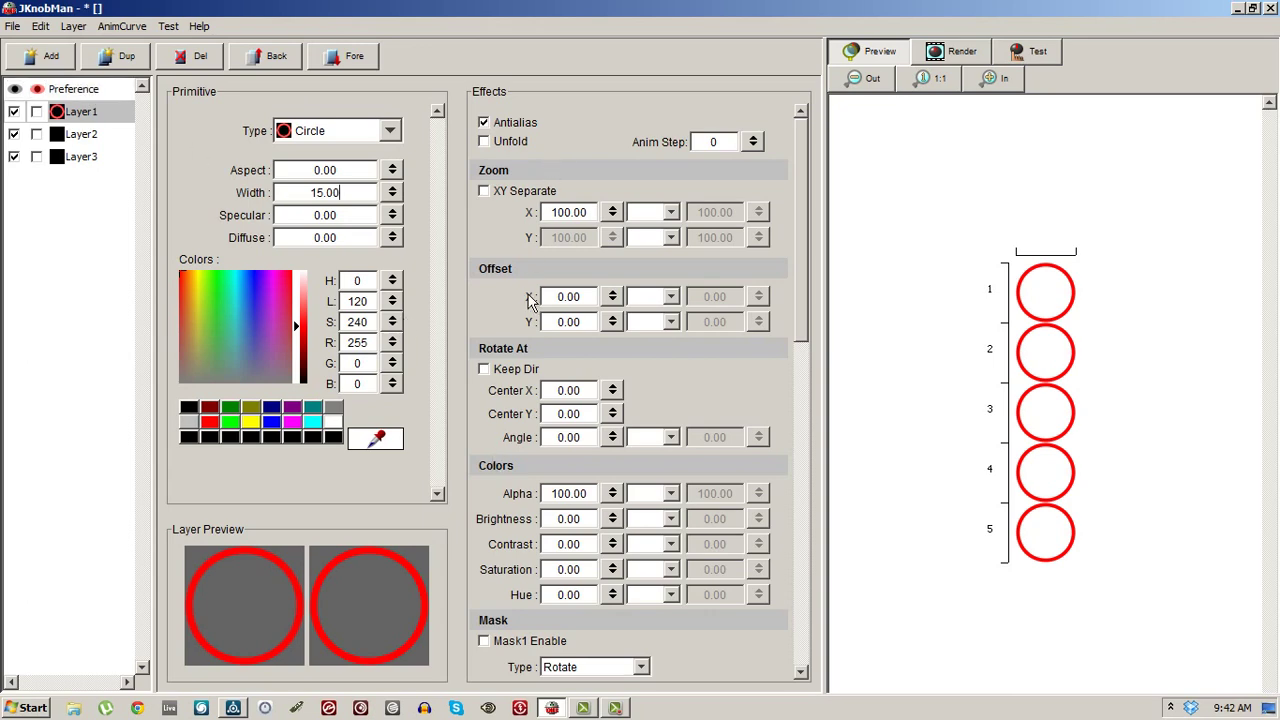
Step: Enable Mask1 and set its rotate stop angle to -135
scroll(516, 488, down, 3)
scroll(551, 437, down, 3)
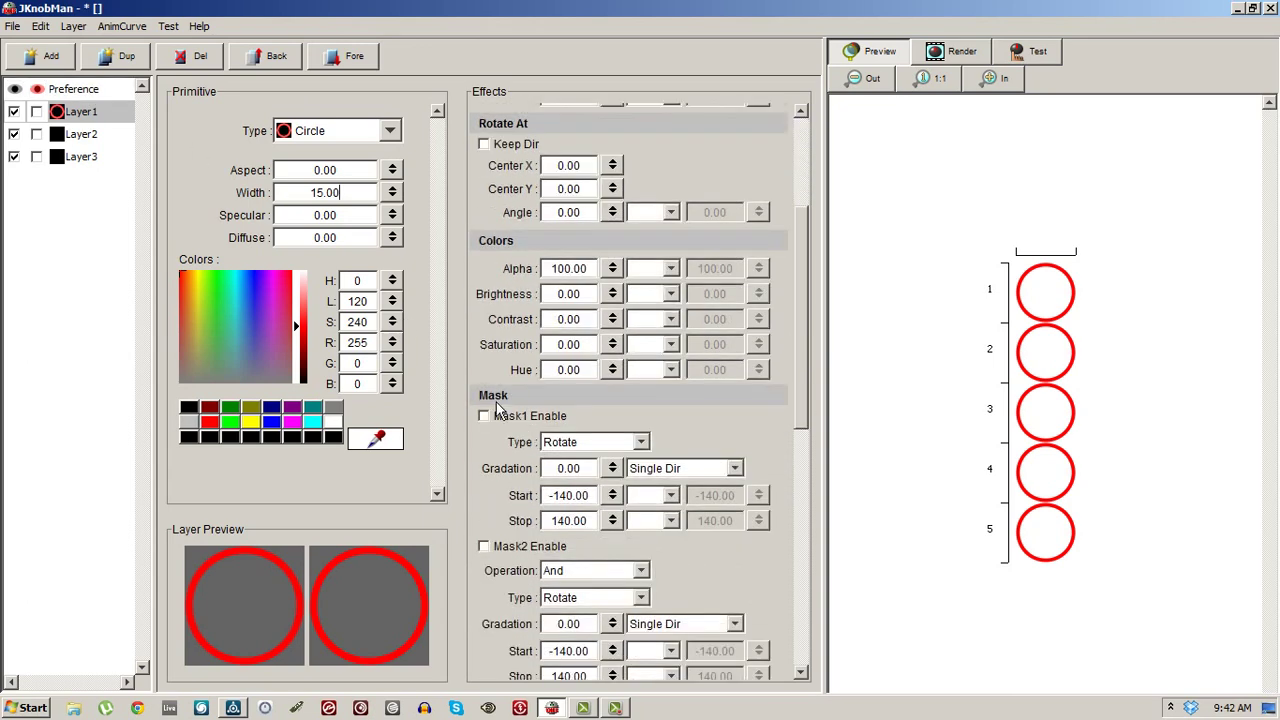
click(485, 417)
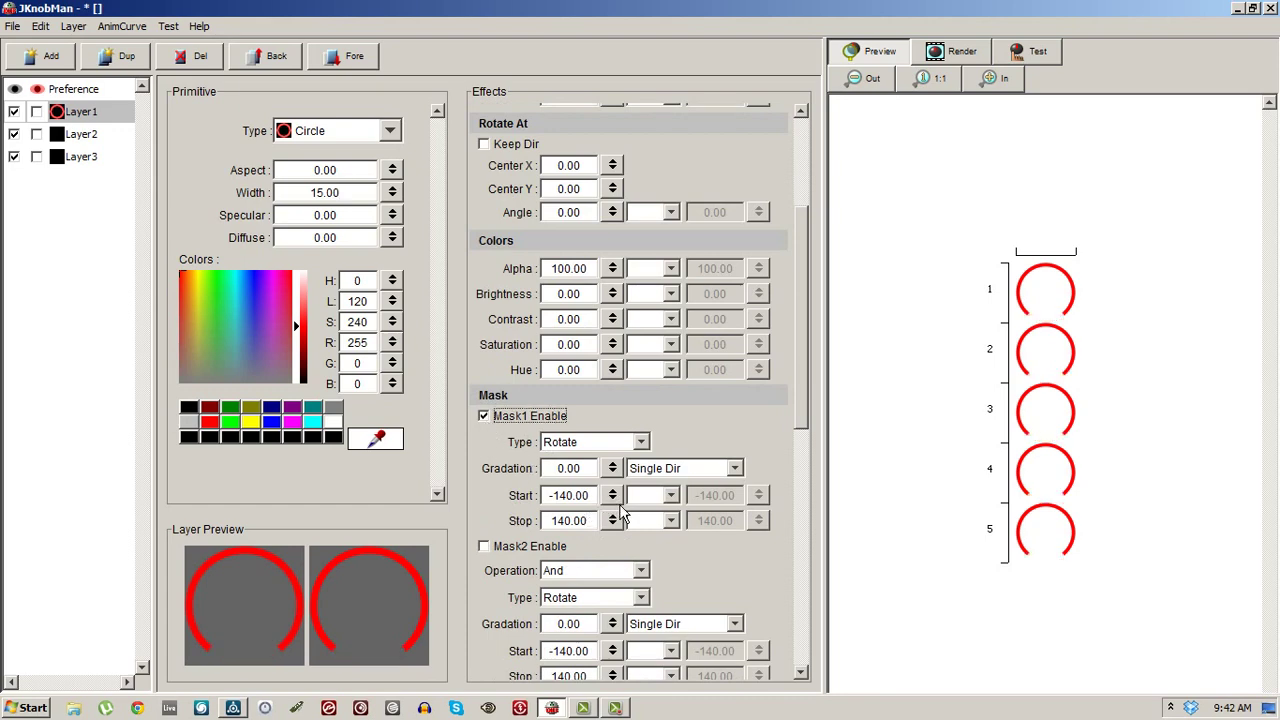
click(551, 520)
text(-)
key(Delete)
key(Delete)
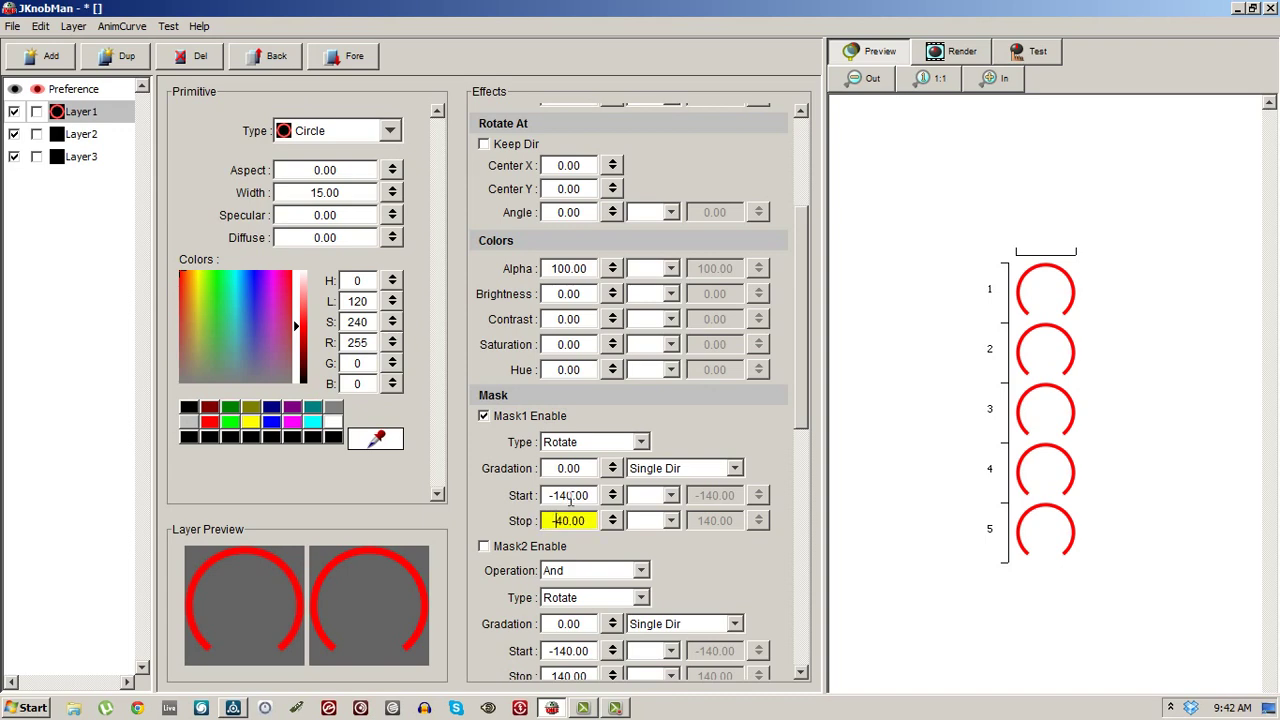
text(135)
key(Delete)
click(636, 522)
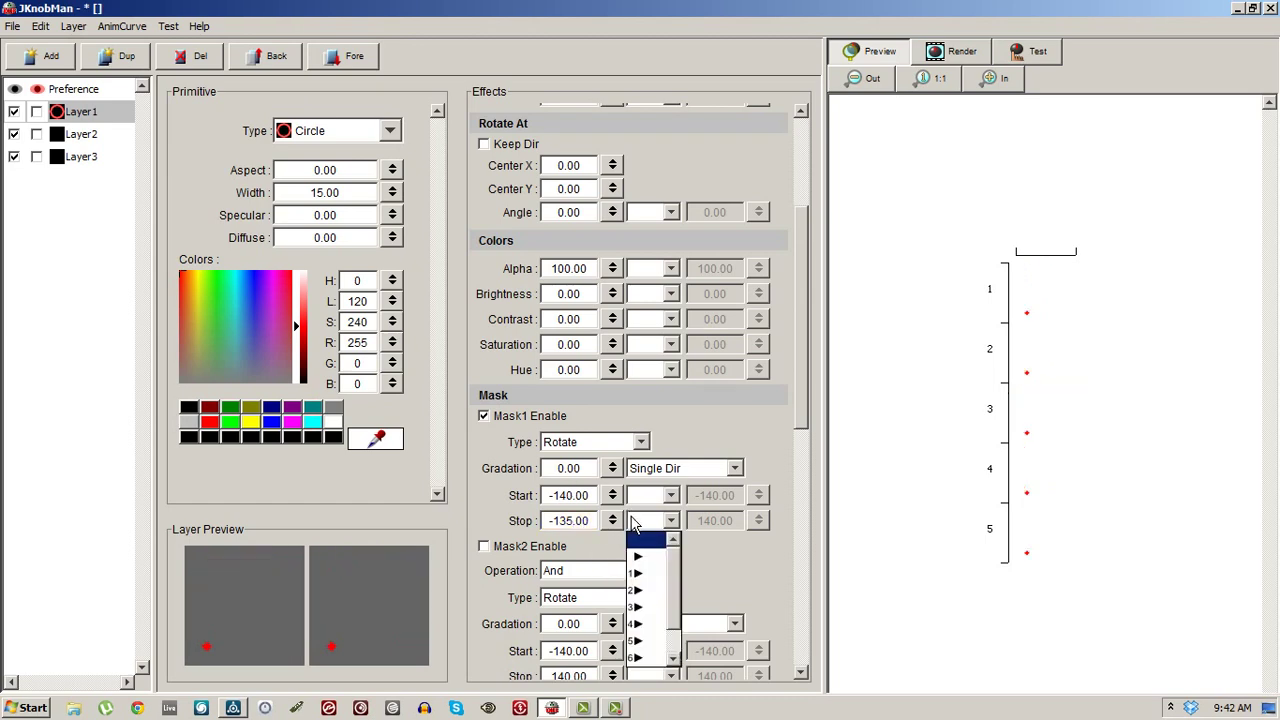
click(633, 497)
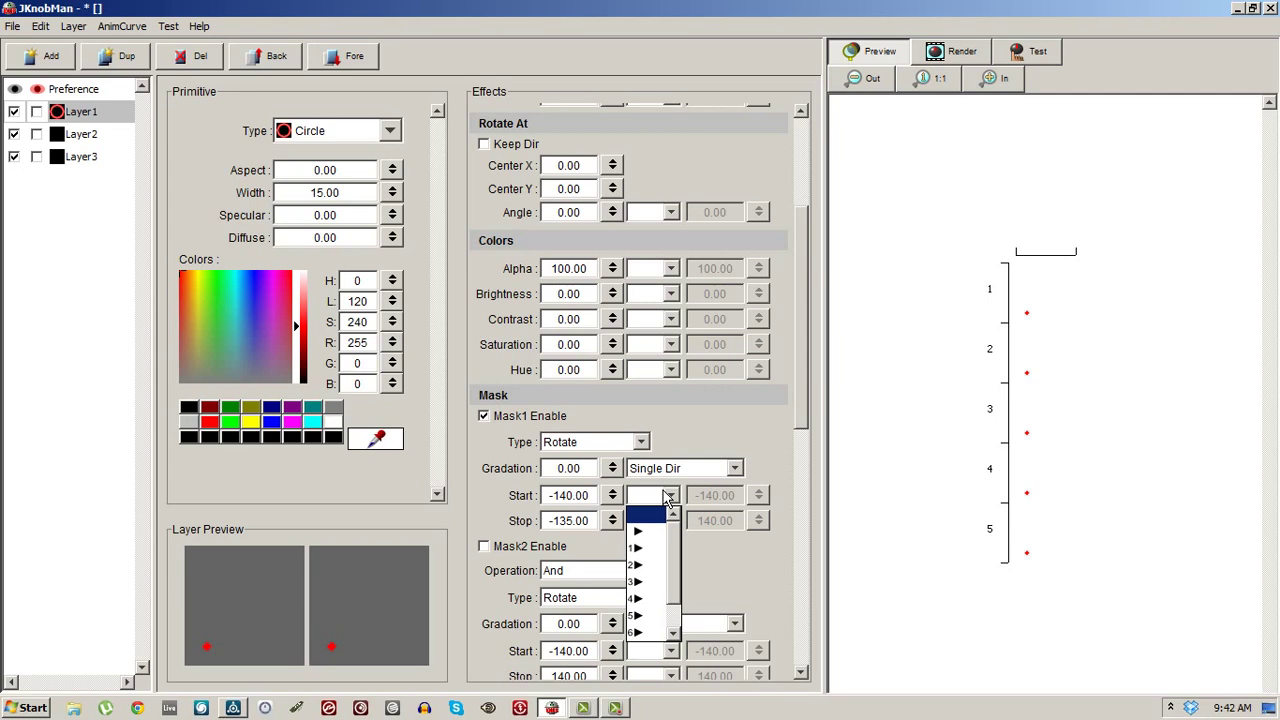
Step: Set both the mask Start and Stop curves to linear (▶)
click(668, 497)
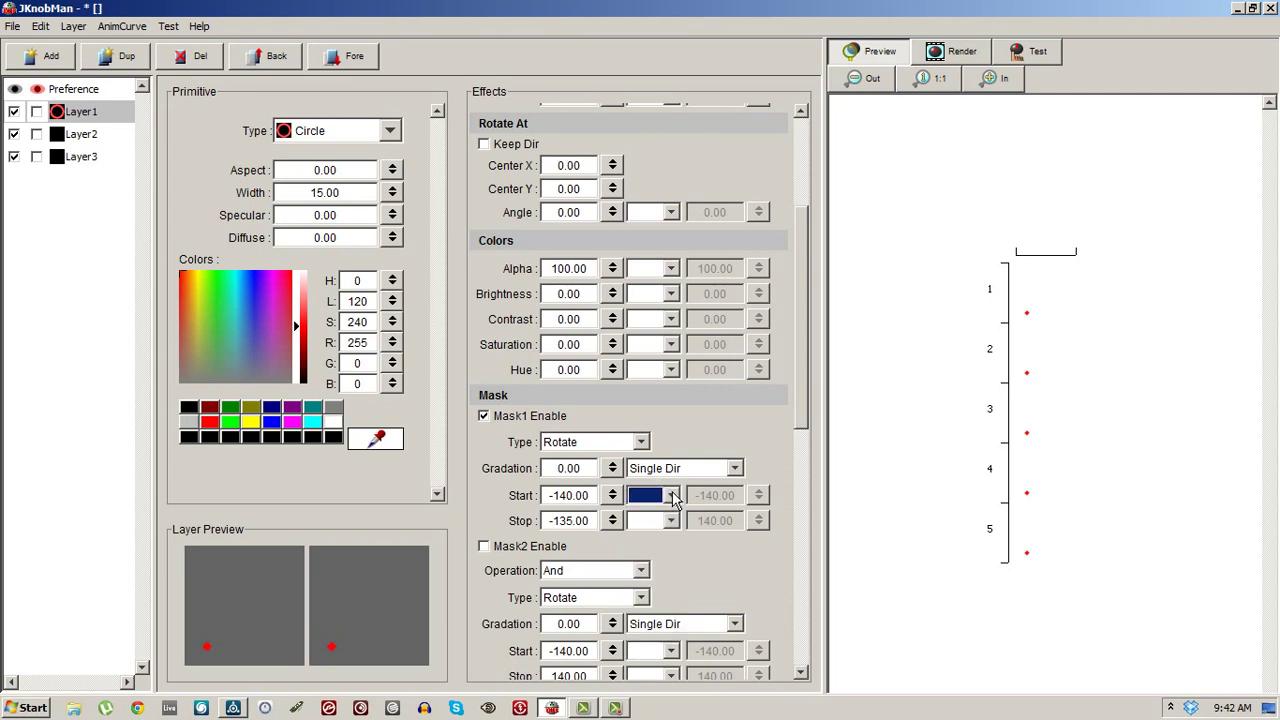
click(672, 497)
click(664, 531)
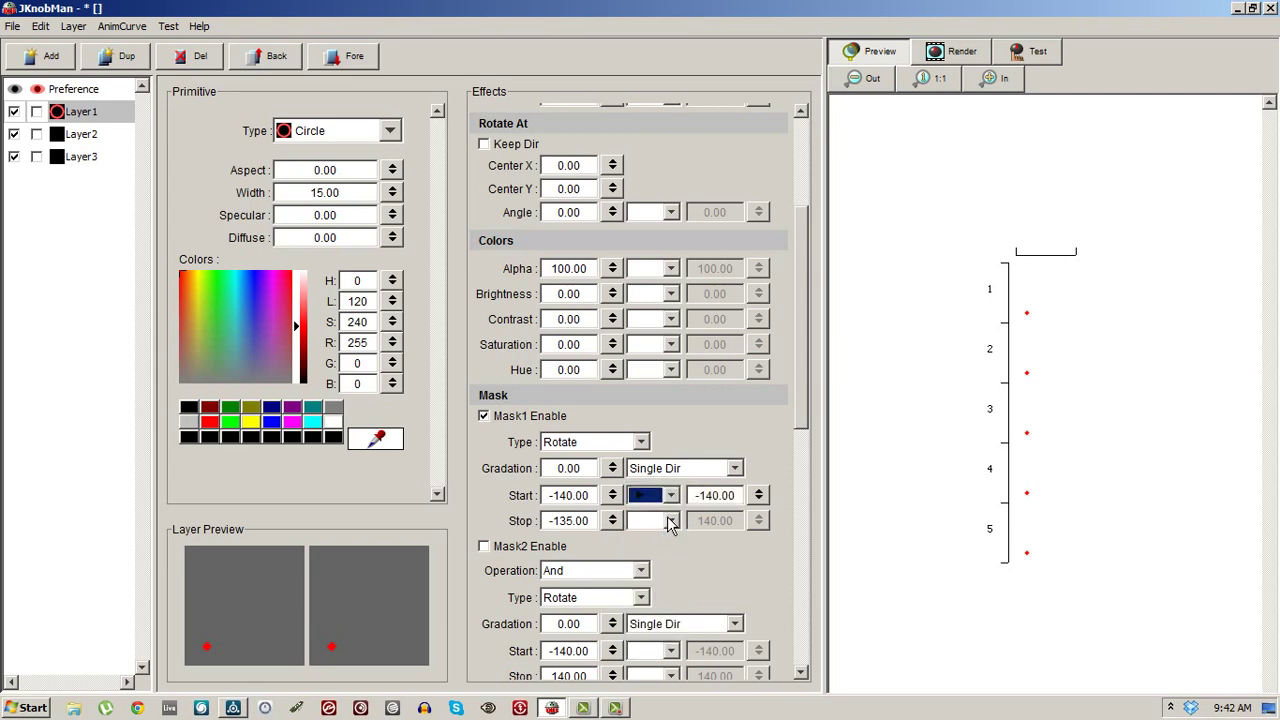
click(673, 523)
click(664, 556)
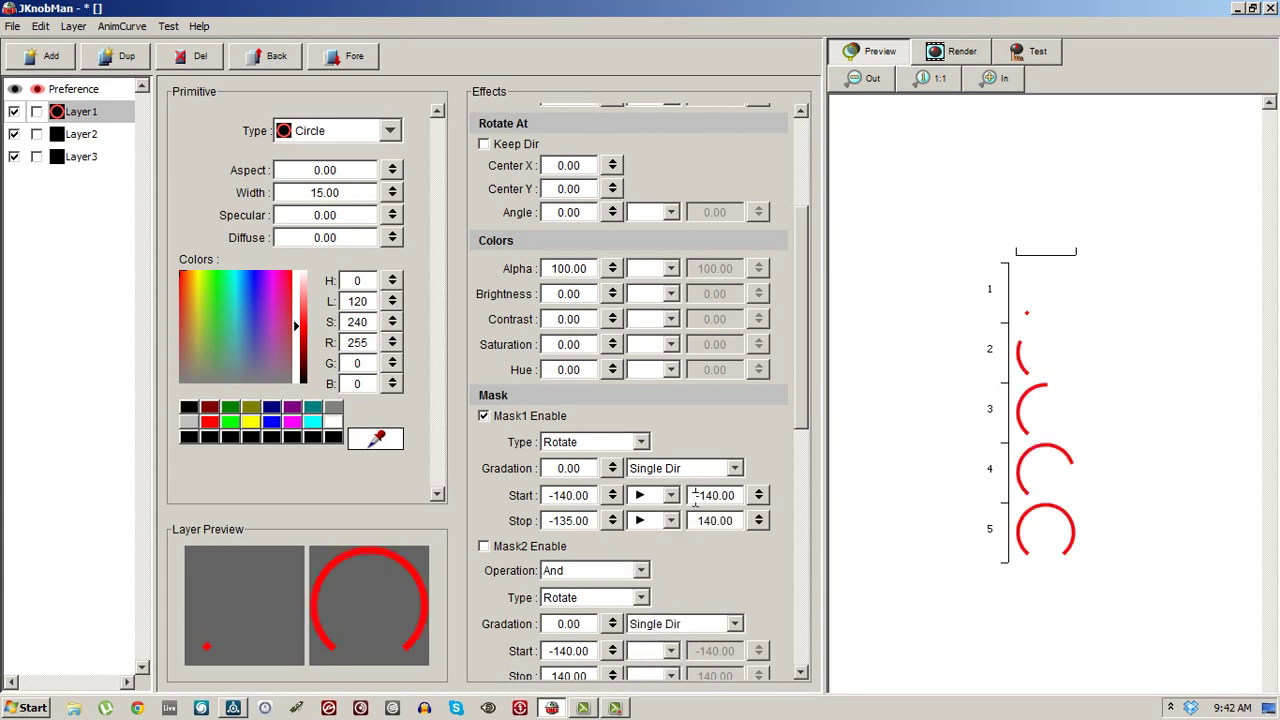
Step: Give the mask Start an end value of 135 and view the animated Test preview
double_click(697, 495)
drag(697, 495, 713, 496)
text(135)
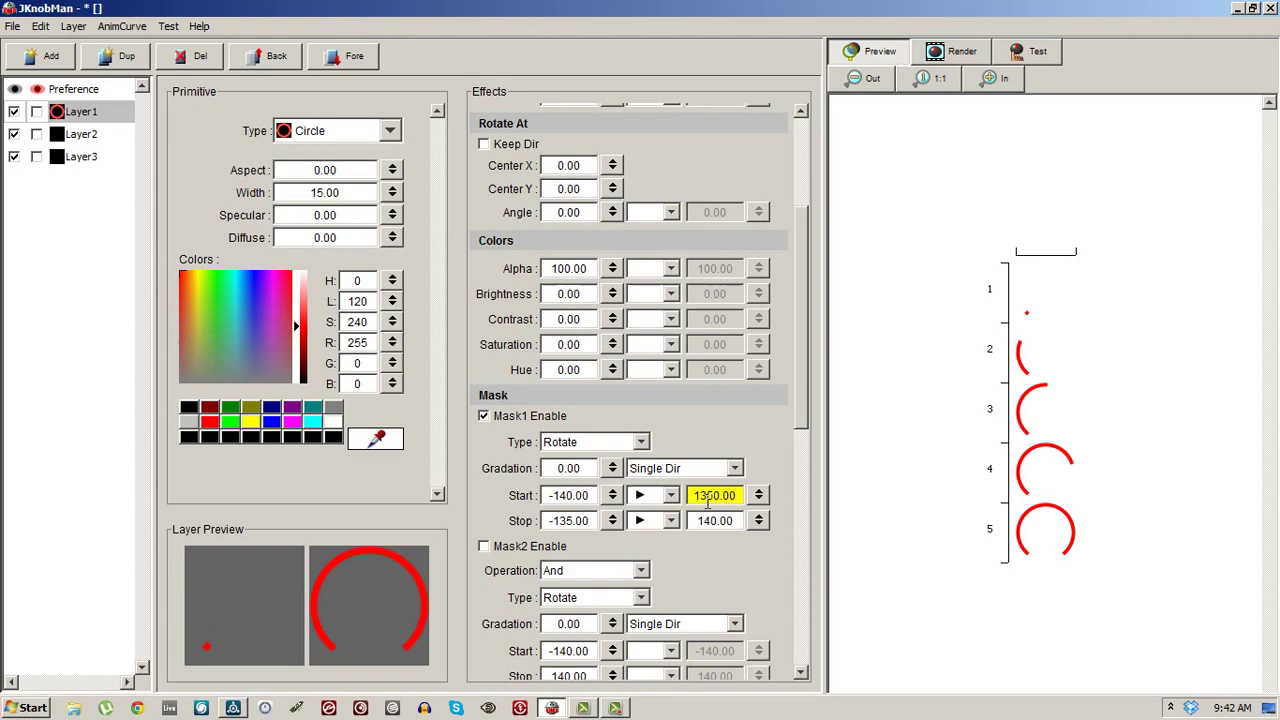
click(722, 520)
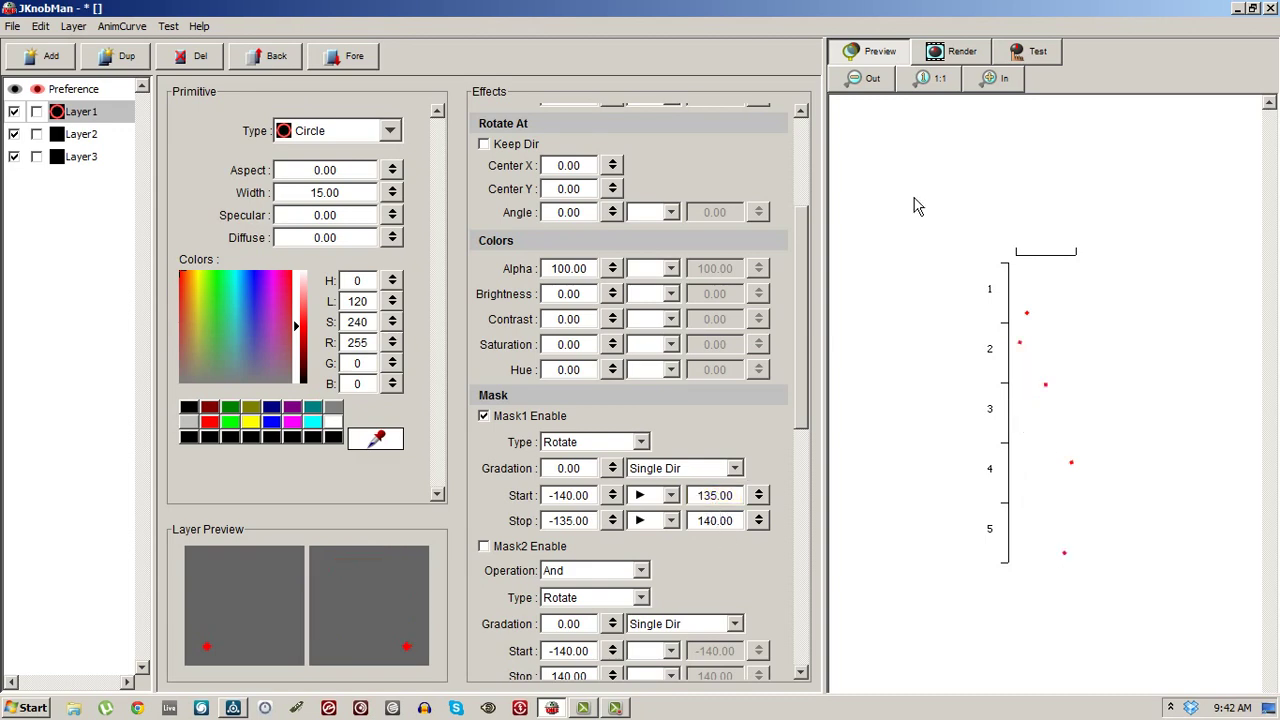
click(1052, 51)
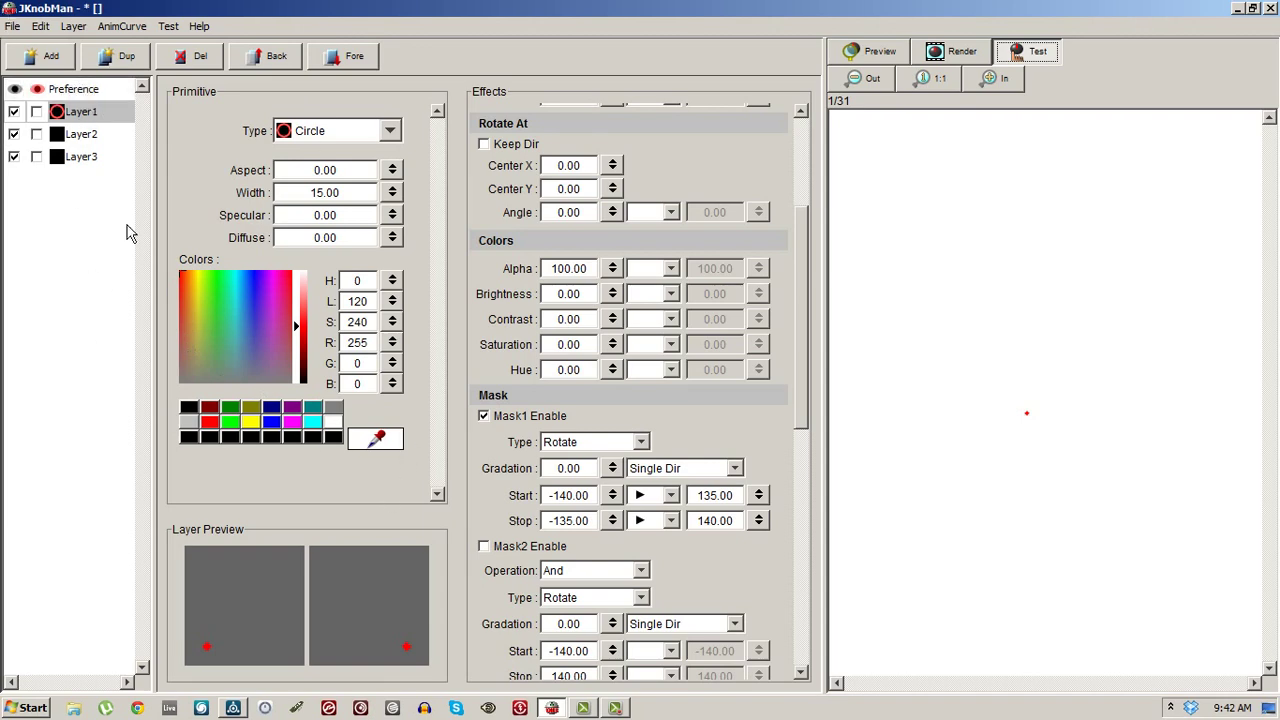
Step: In Preferences, change the rendering frame count from 31 to 56
click(100, 88)
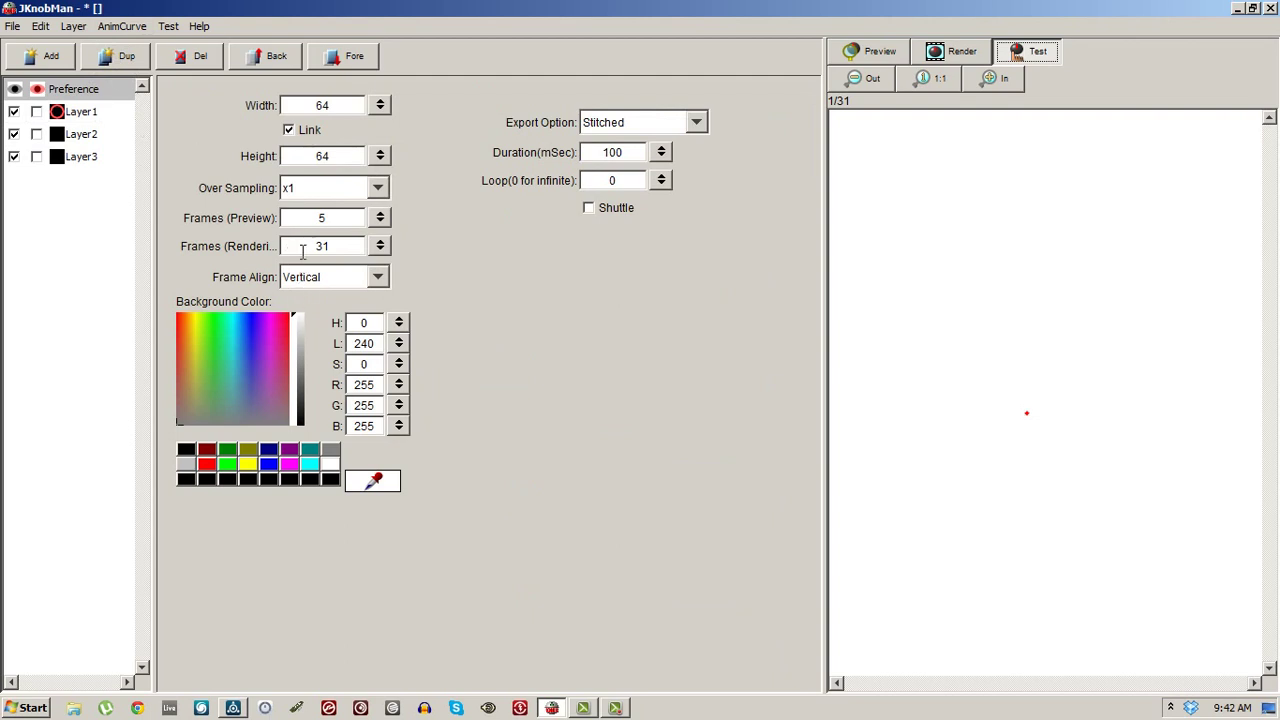
drag(306, 246, 347, 255)
text(56)
Step: Export the 56-frame strip as ring2.tga into the Modulation folder
click(14, 26)
click(20, 76)
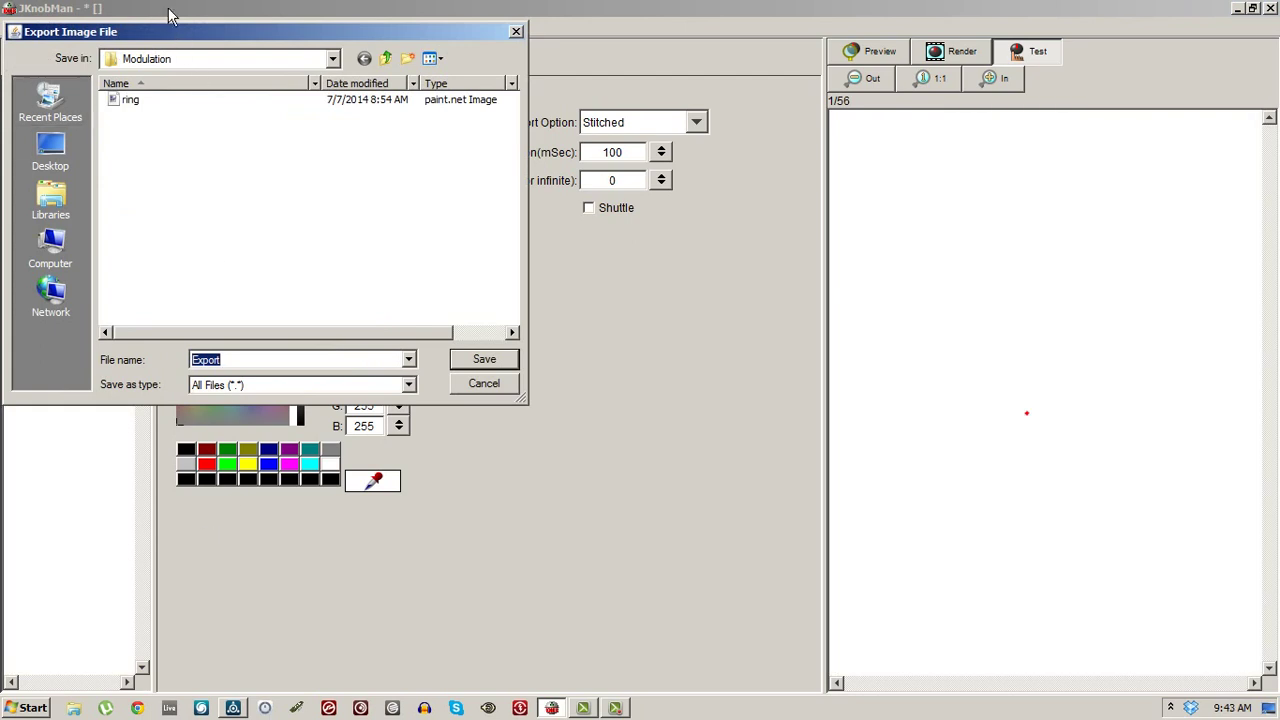
text(r)
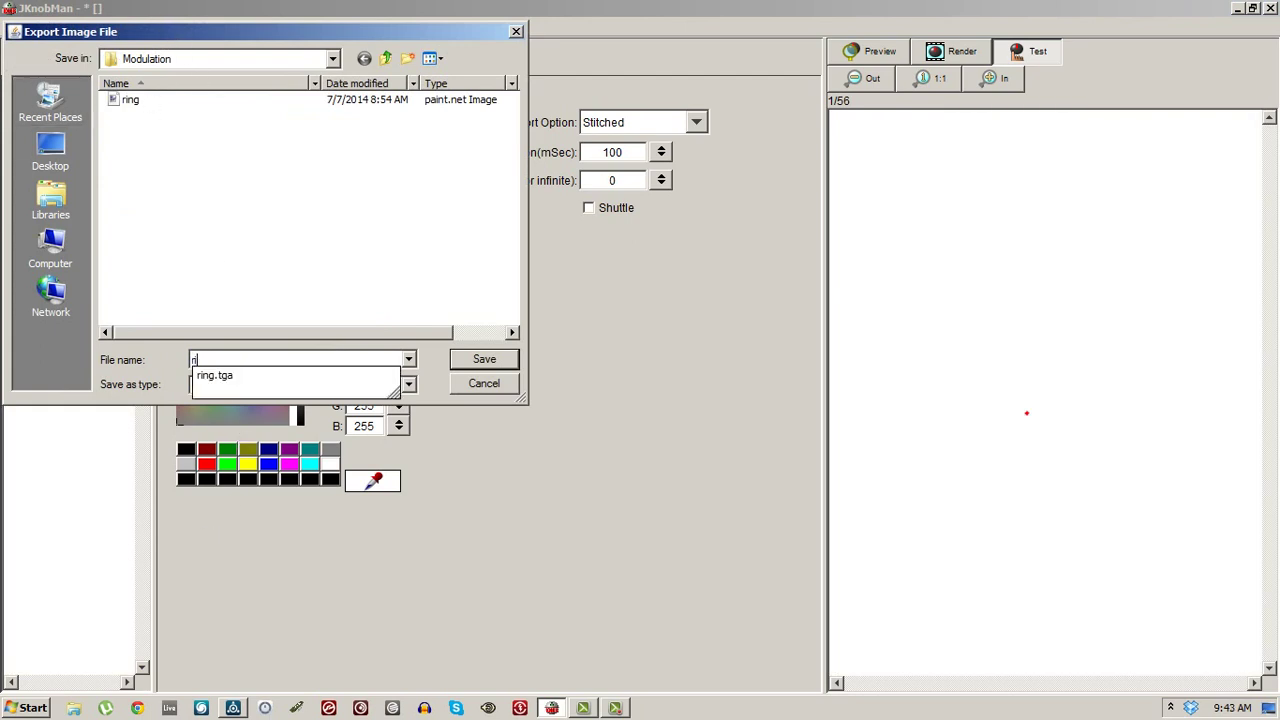
text(ing2.tga)
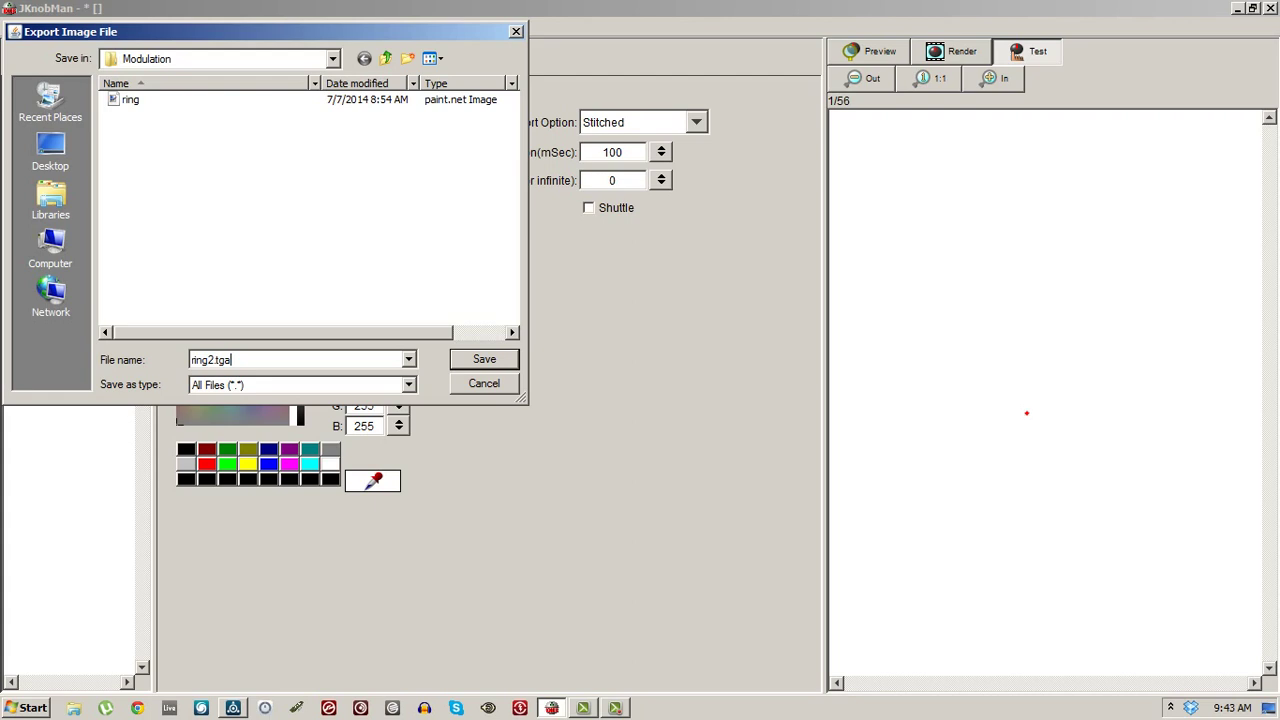
key(Return)
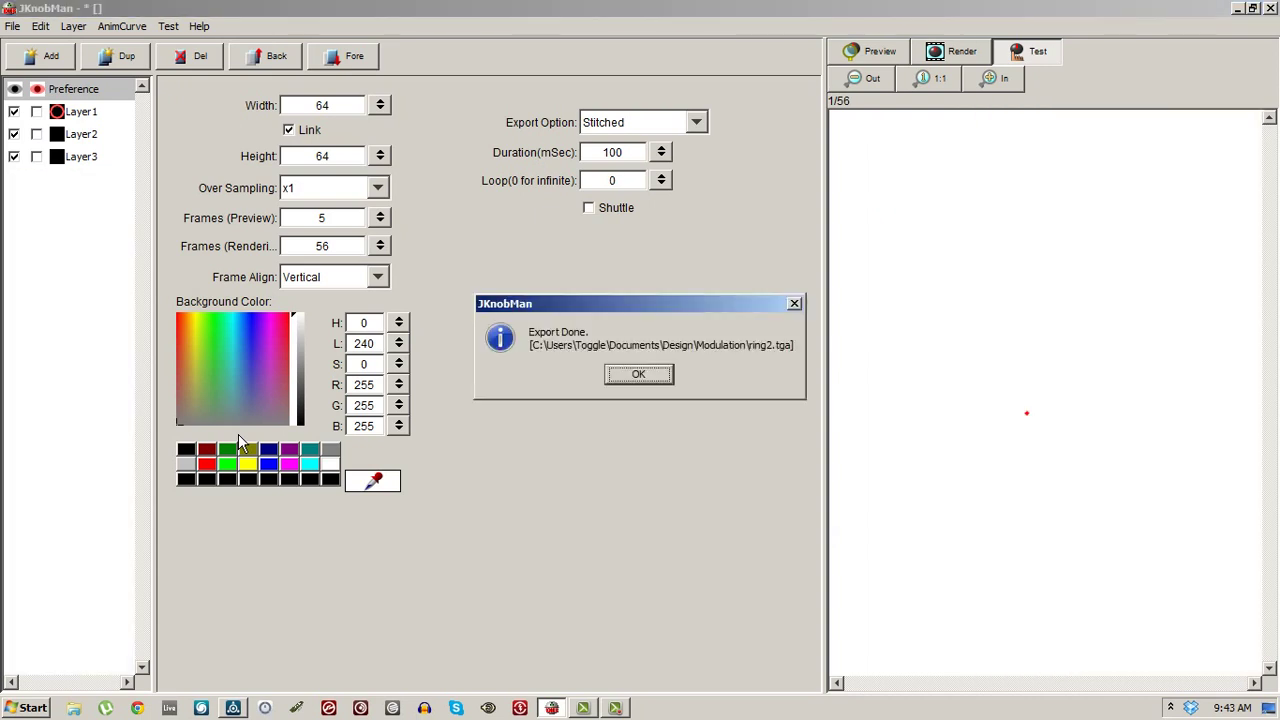
Step: Insert a new empty macro in Reaktor and open it for editing
click(634, 378)
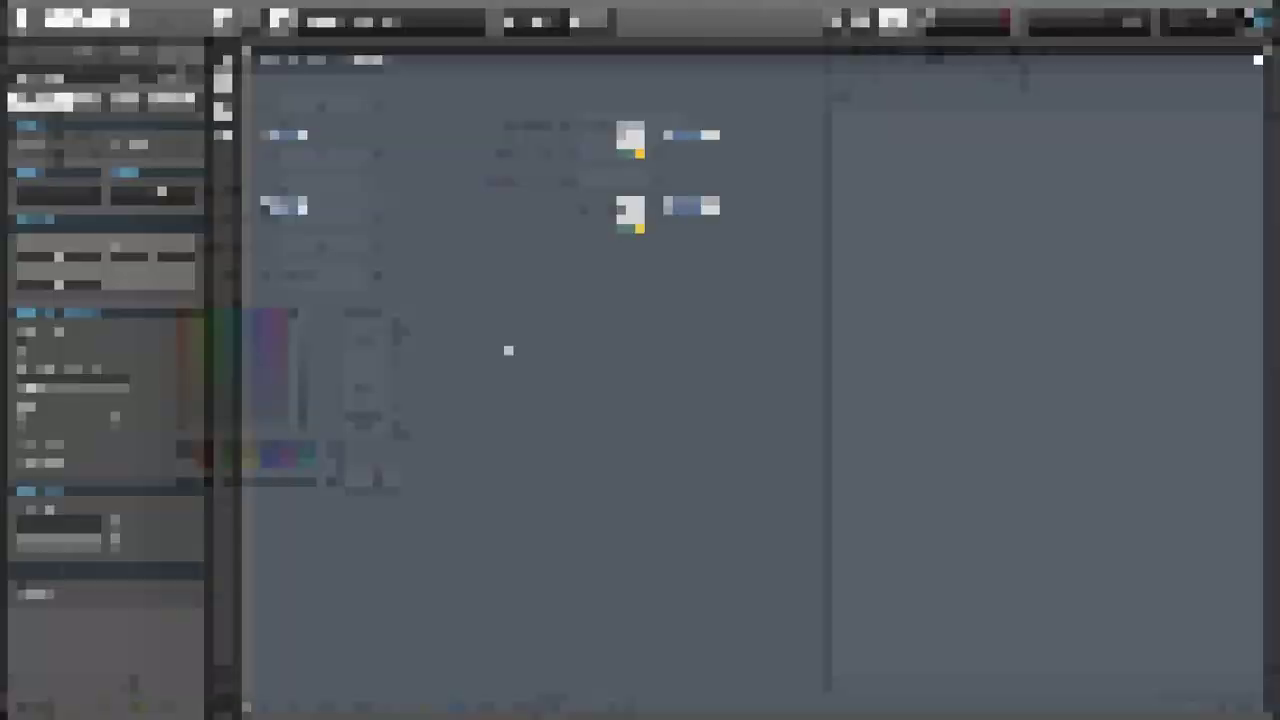
right_click(508, 349)
mouse_move(540, 357)
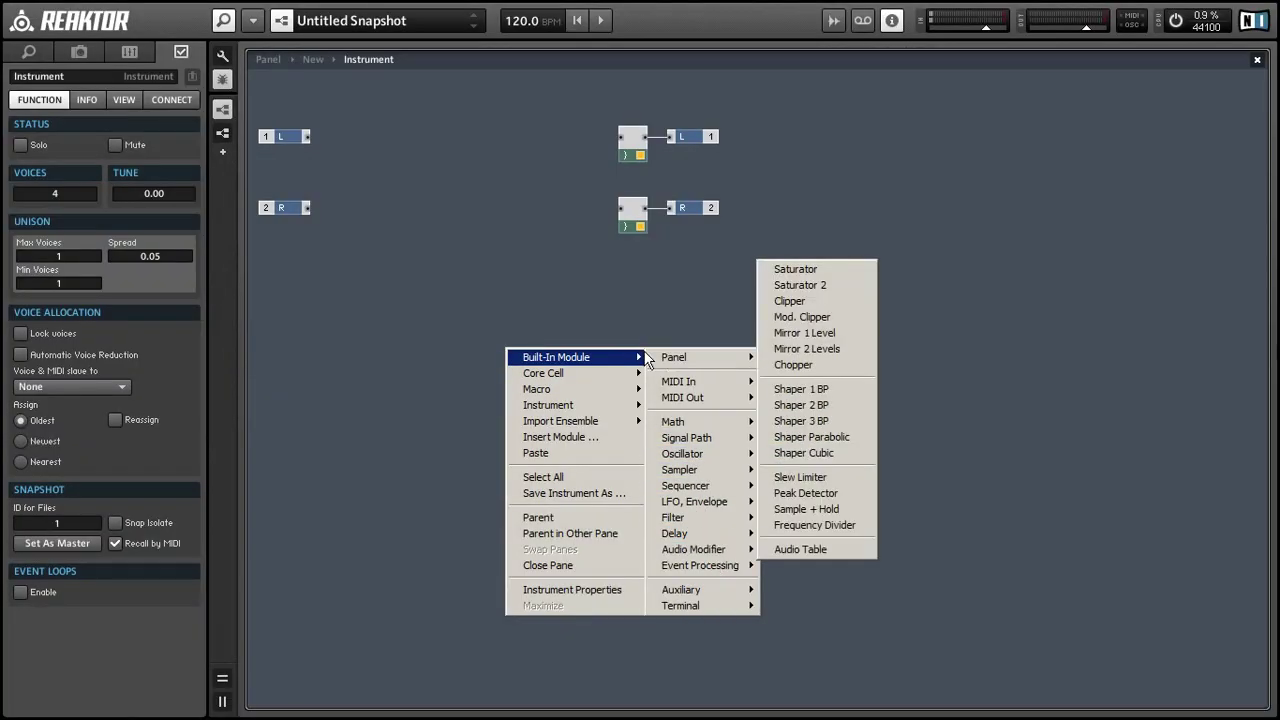
mouse_move(604, 391)
click(714, 448)
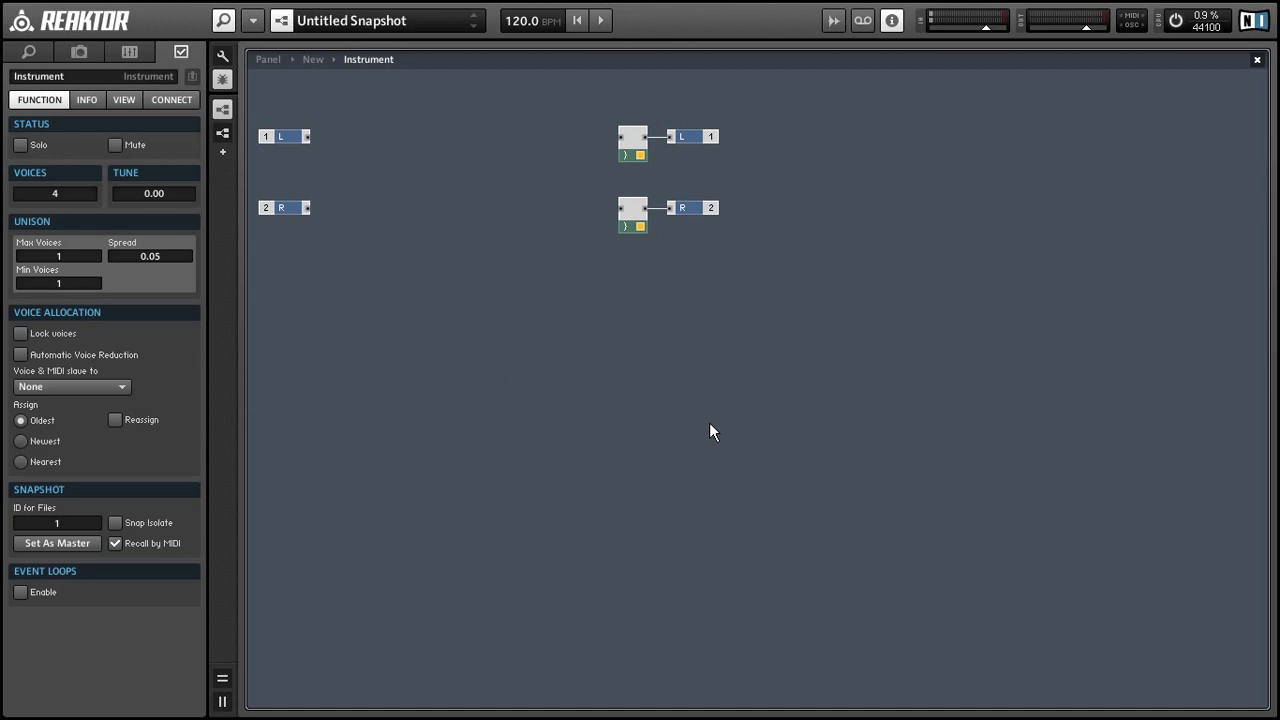
double_click(536, 357)
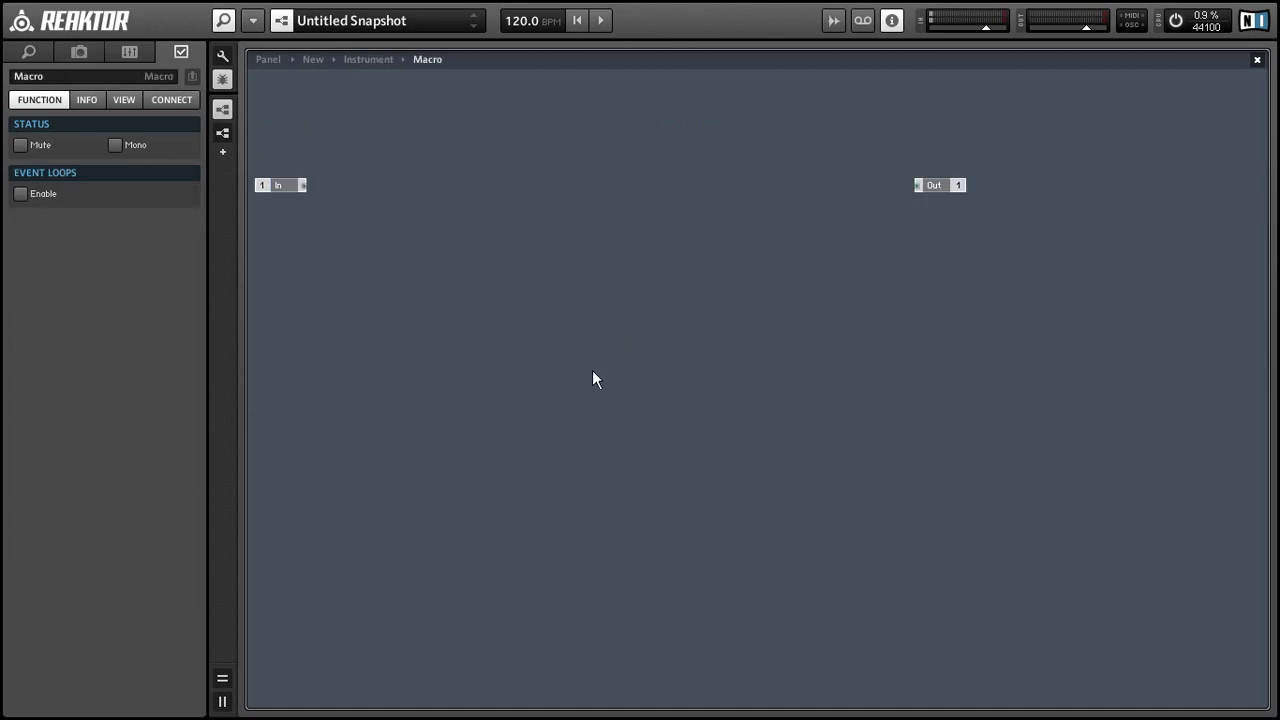
Step: Add a Multi Display module inside the macro, placed near the Out port
double_click(593, 378)
text(multi)
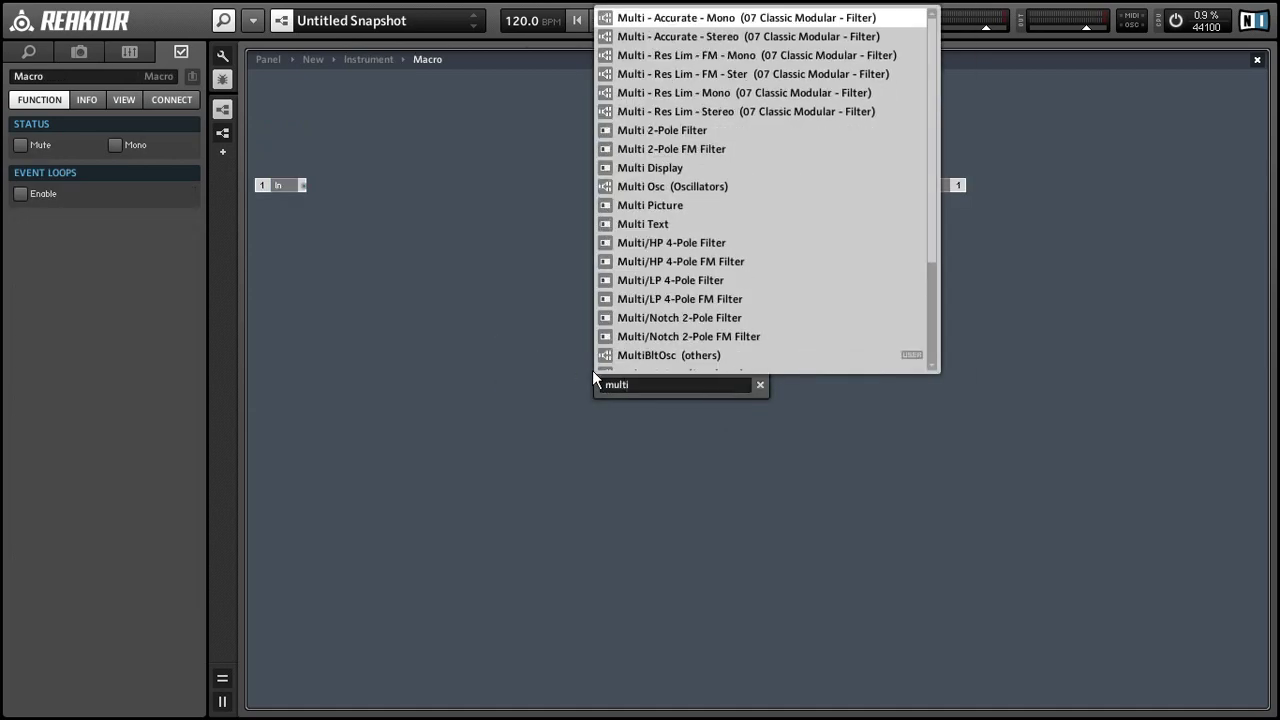
text( dis)
key(Return)
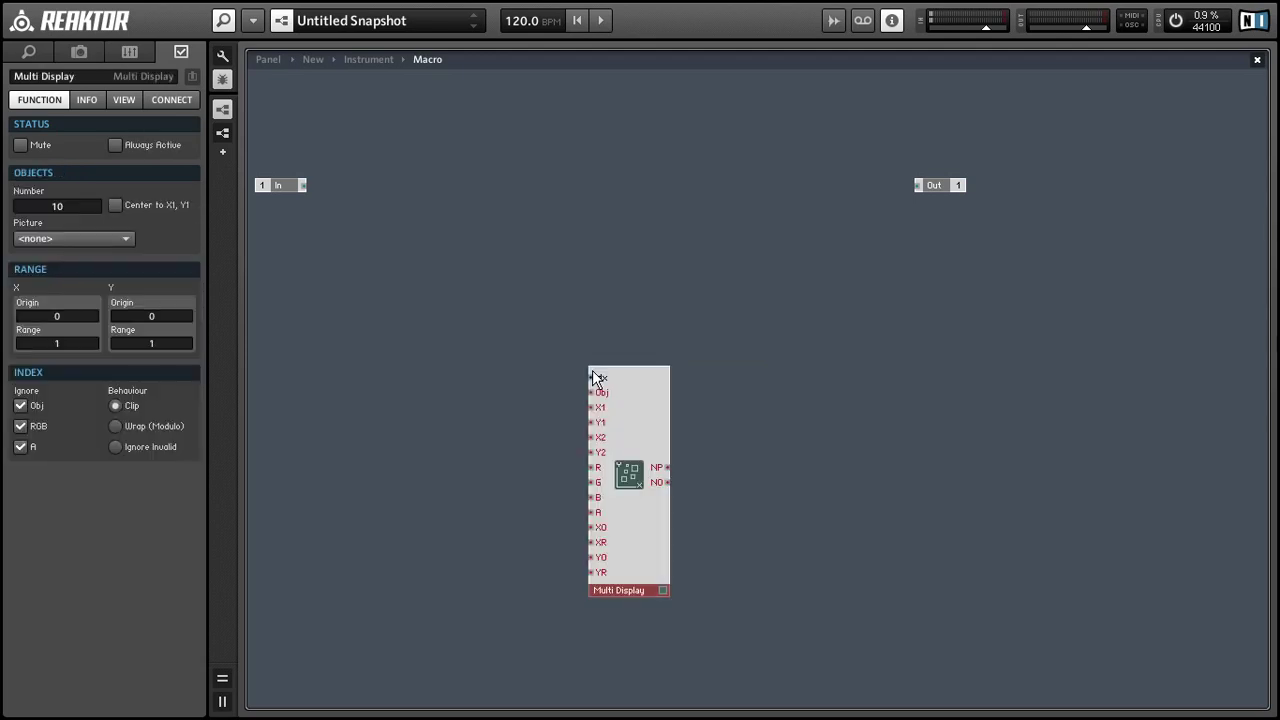
drag(639, 415, 766, 236)
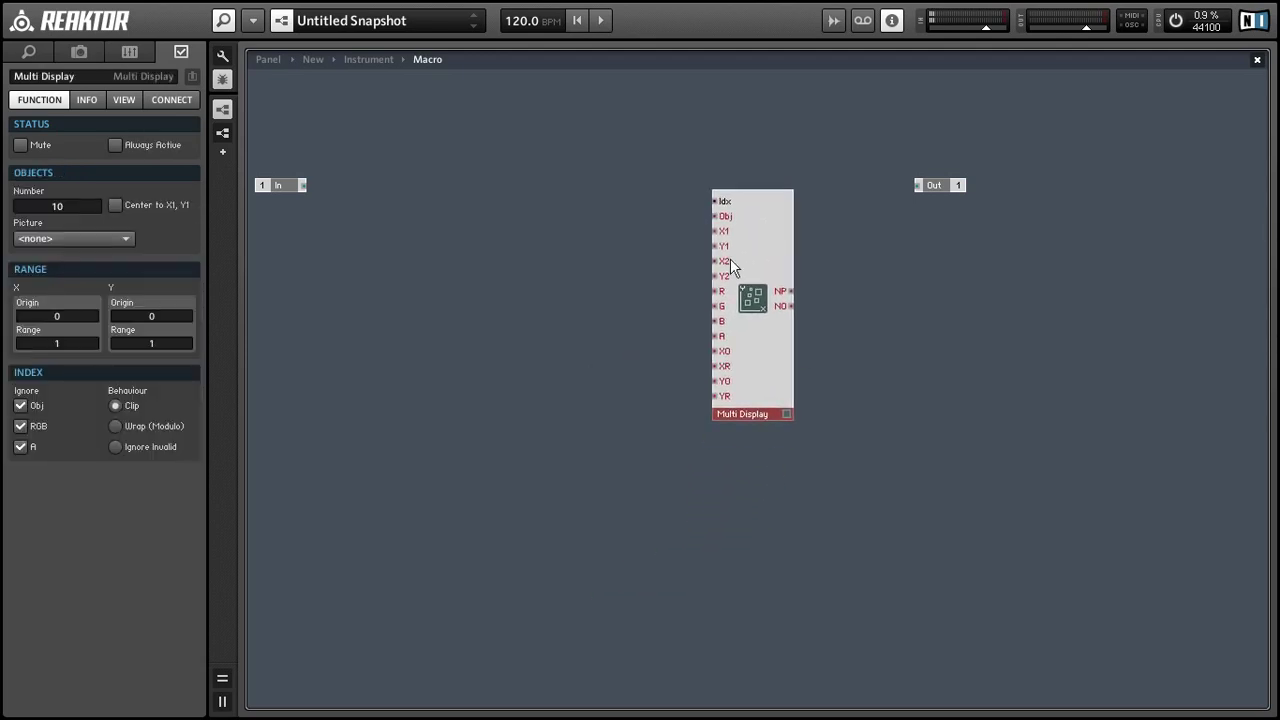
Step: Add an Iteration module alongside the Multi Display
right_click(475, 217)
mouse_move(482, 224)
mouse_move(688, 433)
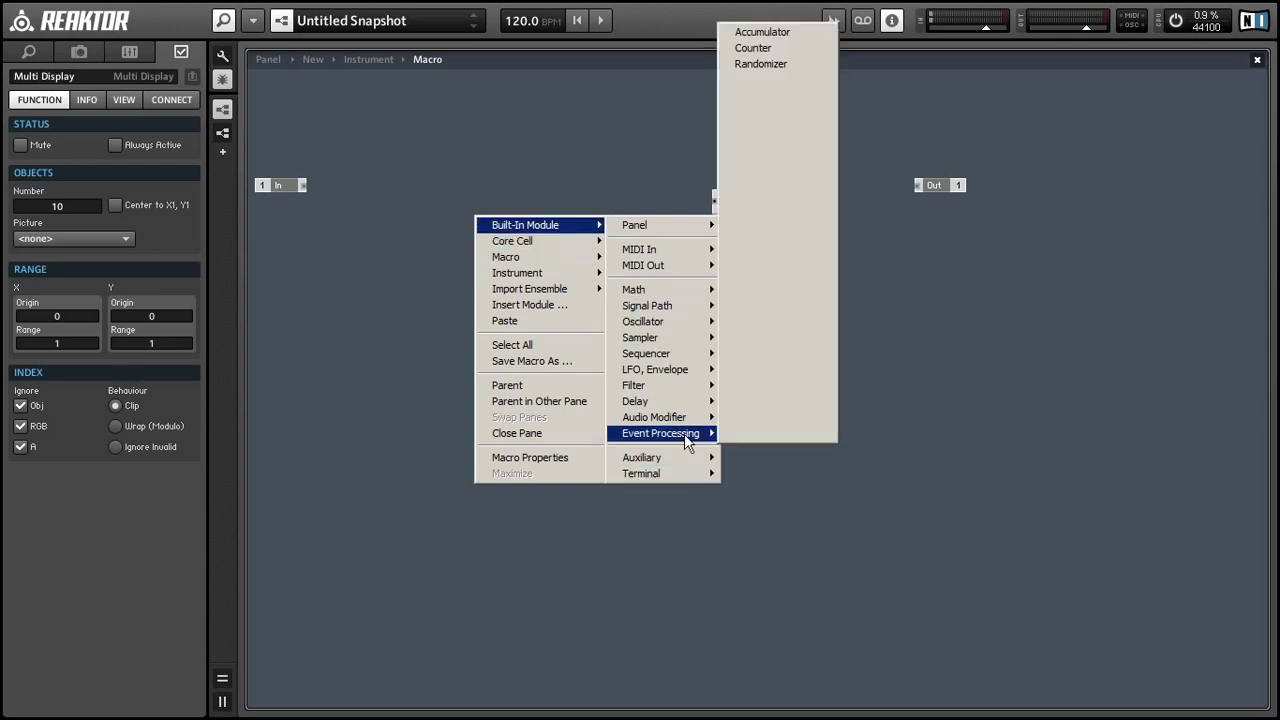
click(787, 249)
click(752, 288)
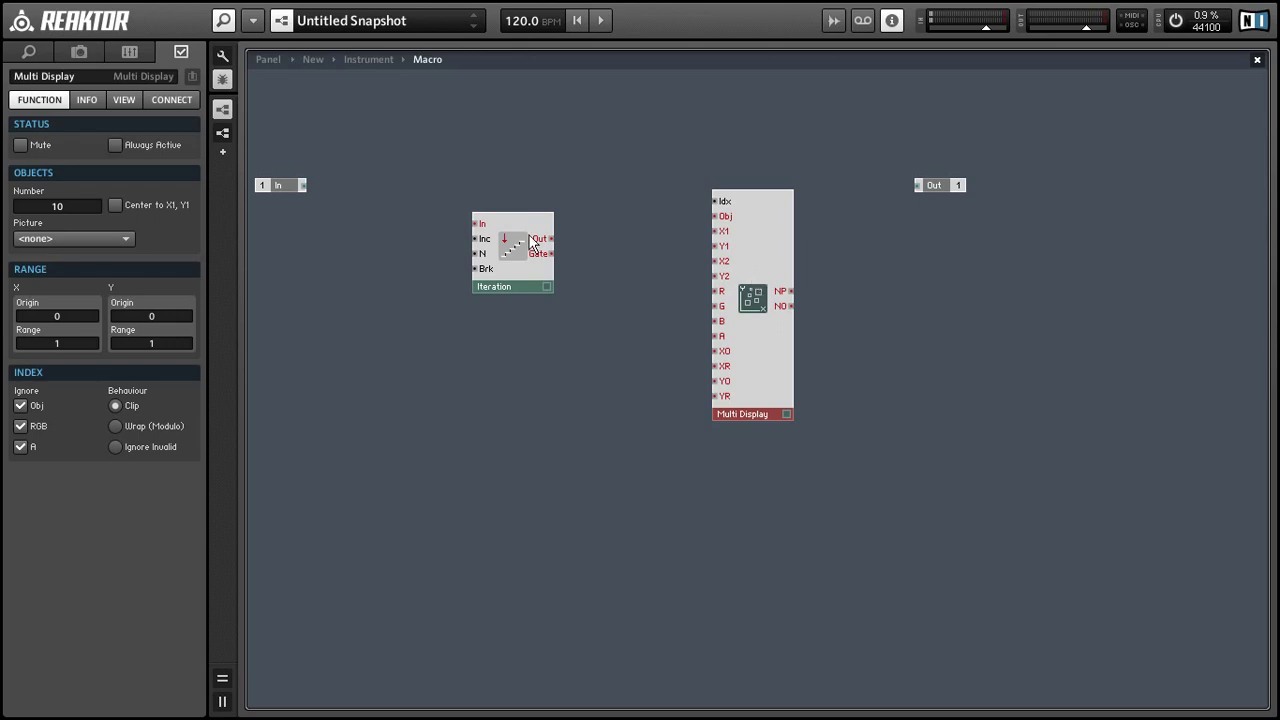
Step: Load ring2 as the Multi Display picture with alpha channel and 56 horizontal animation frames
click(87, 238)
click(84, 280)
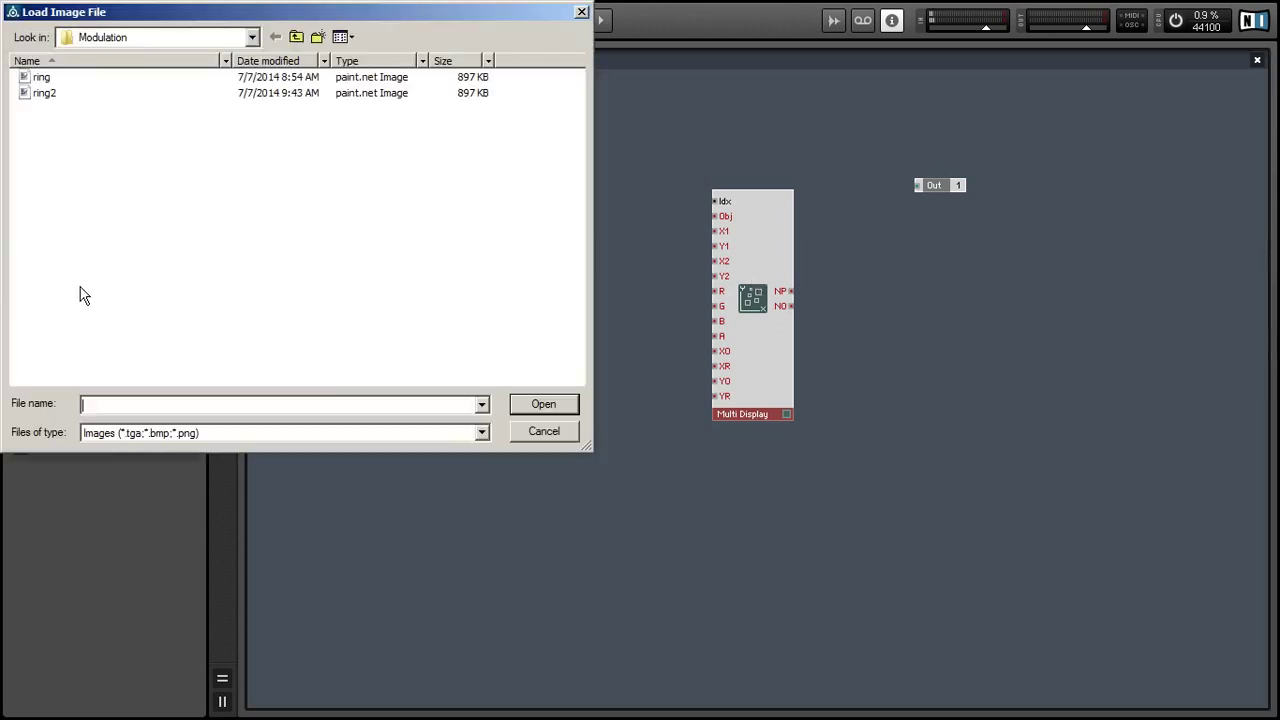
double_click(96, 92)
click(556, 160)
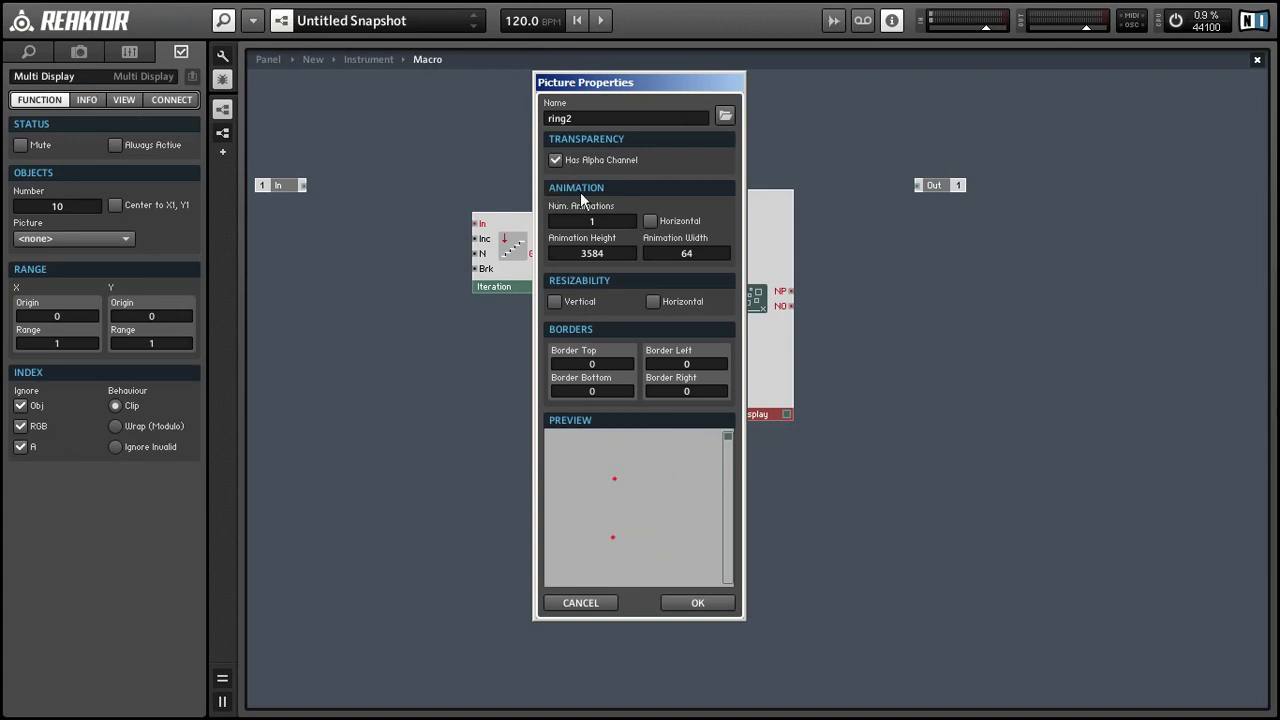
click(603, 224)
text(56)
click(650, 221)
click(692, 603)
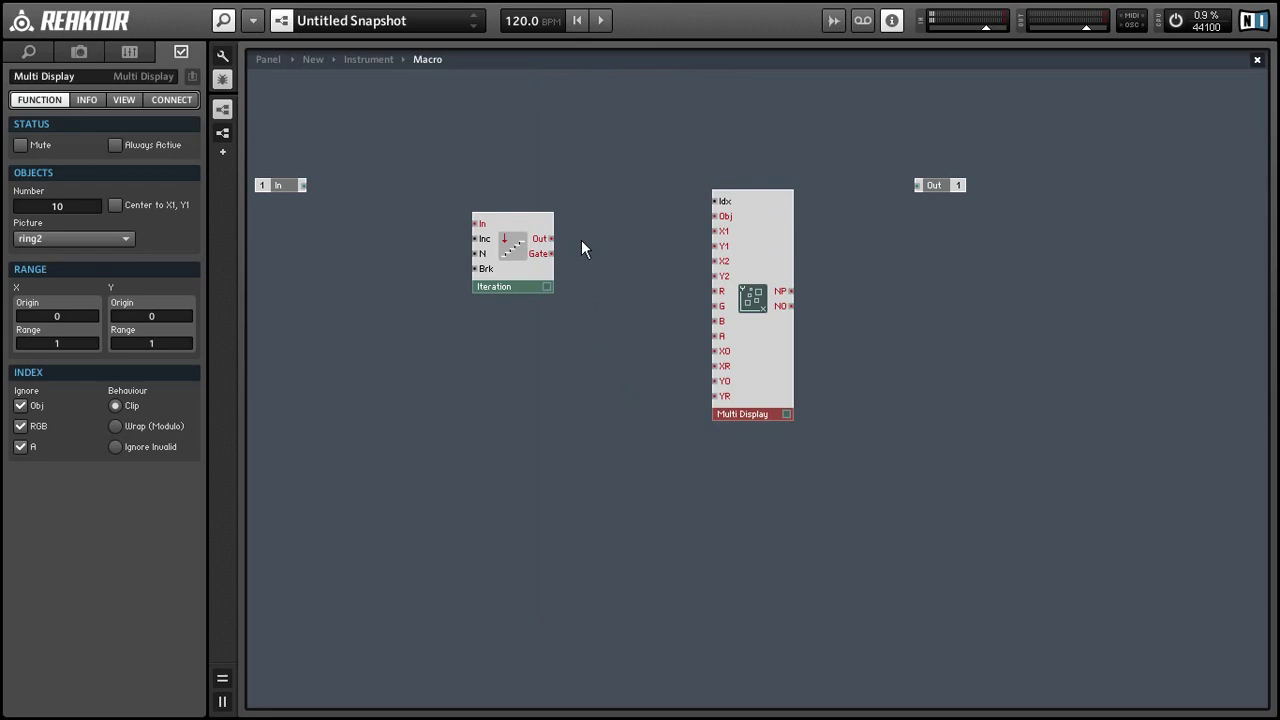
click(506, 258)
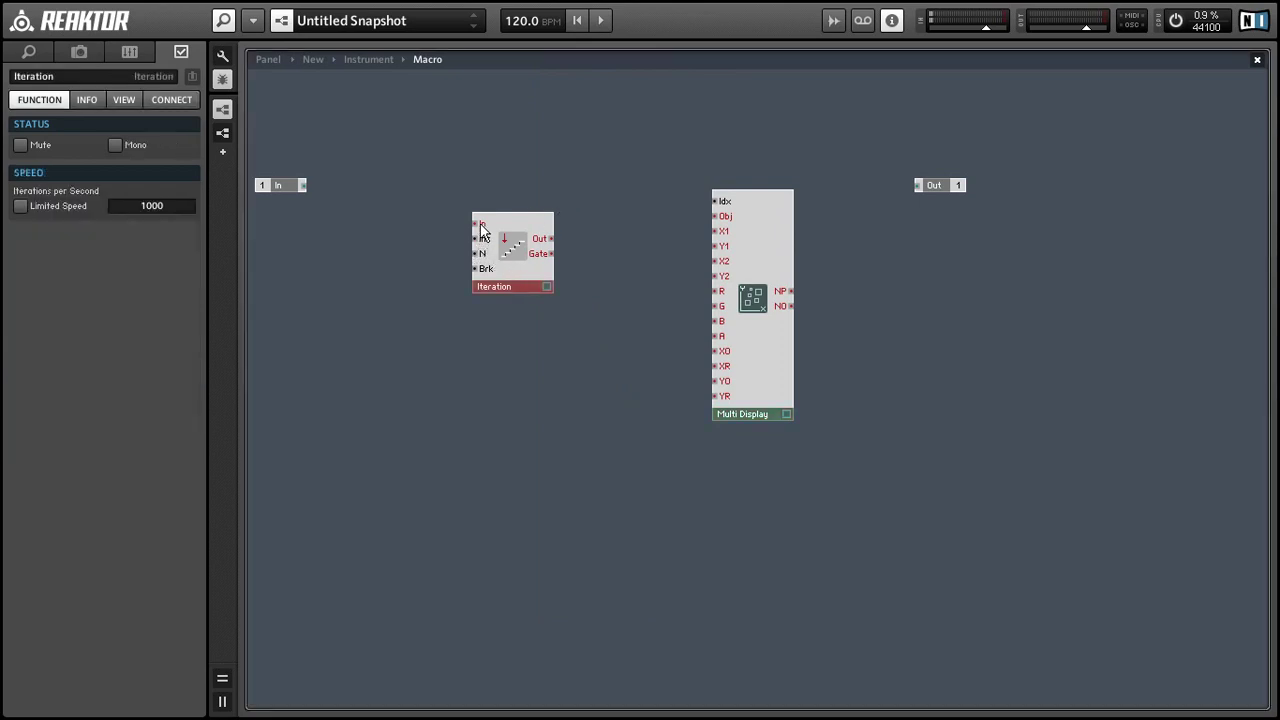
Step: Create constants feeding the Iteration module's In, Inc and N inputs
right_click(481, 226)
click(492, 249)
right_click(482, 241)
click(488, 266)
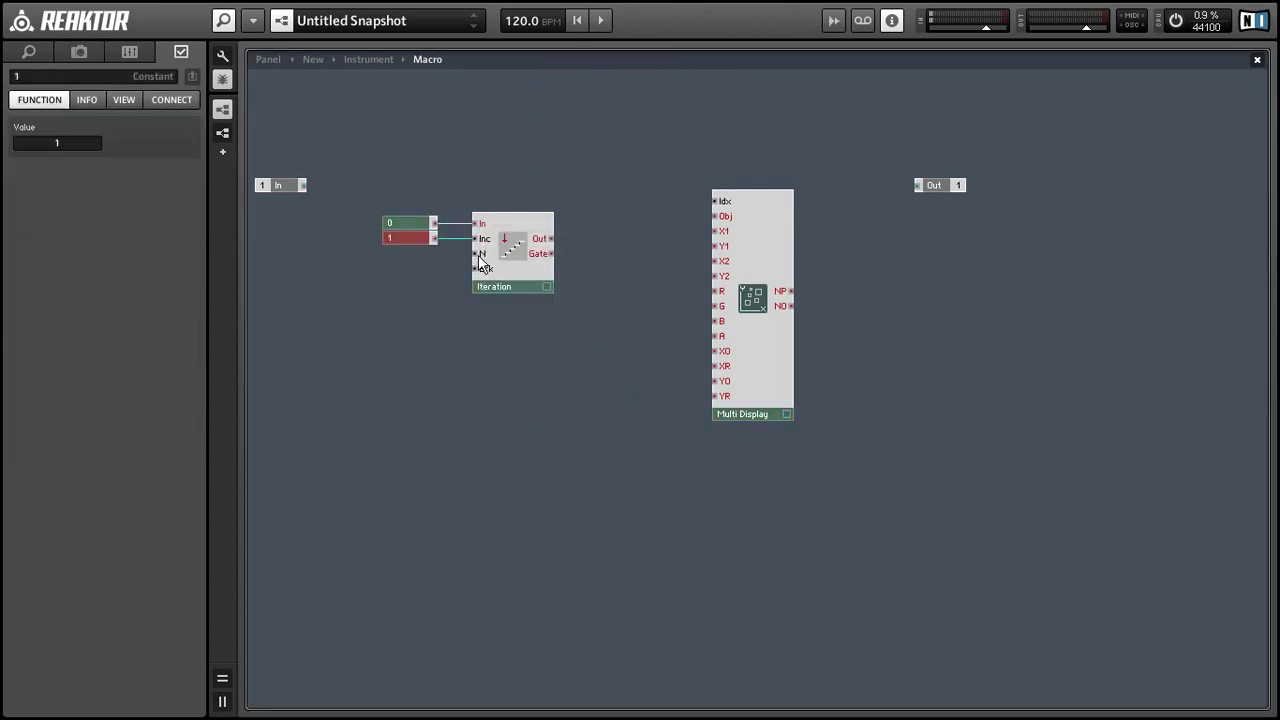
right_click(478, 256)
click(492, 280)
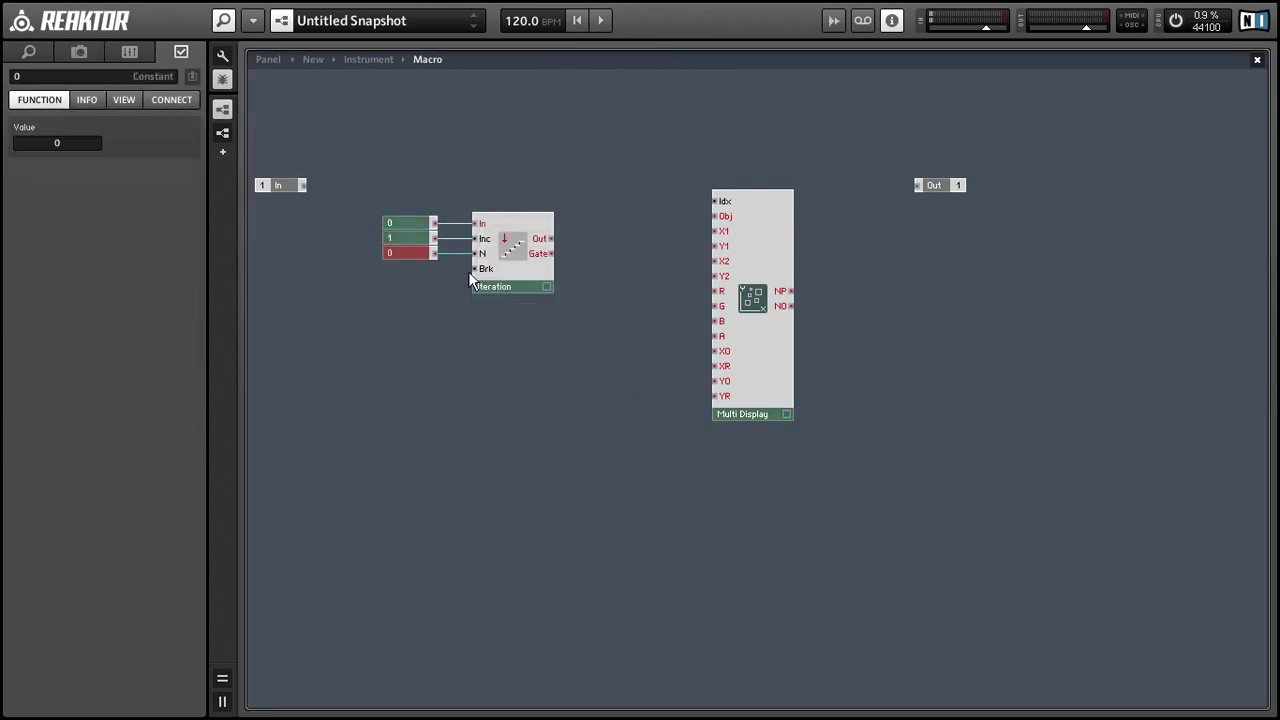
Step: Set the constants to In 1, Inc 1 and N 55
click(397, 226)
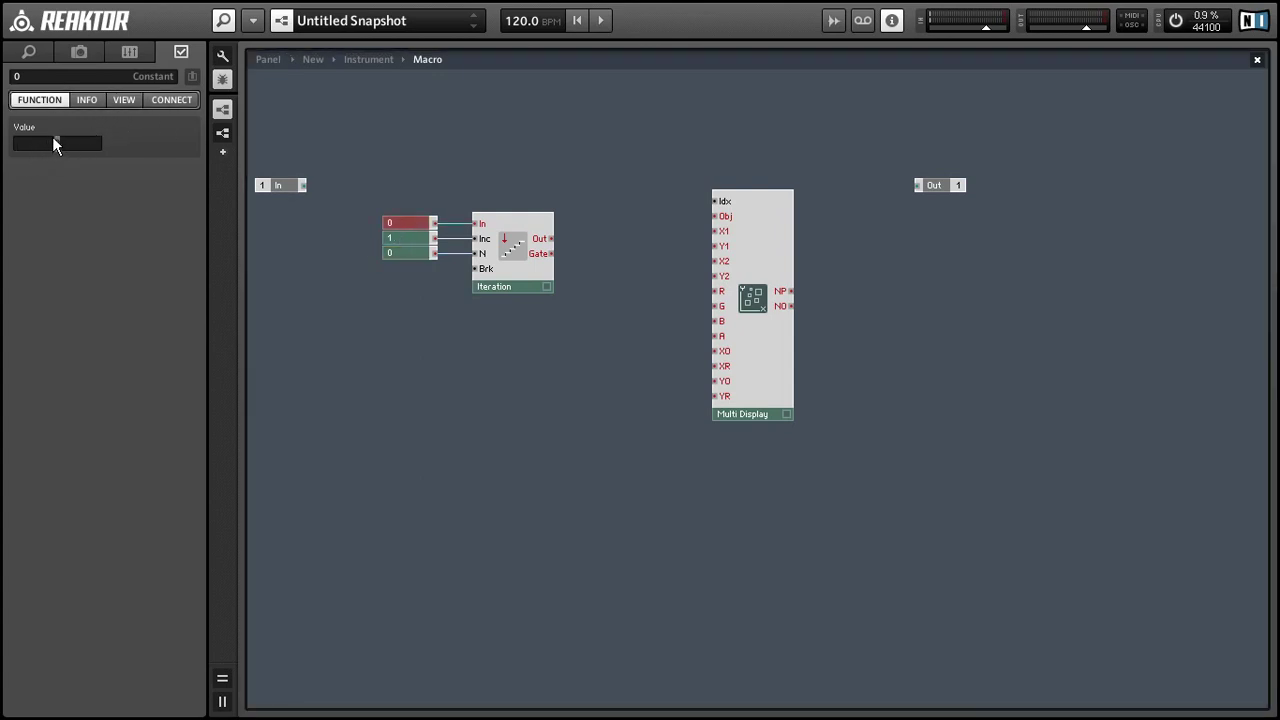
text(1)
click(287, 263)
click(390, 253)
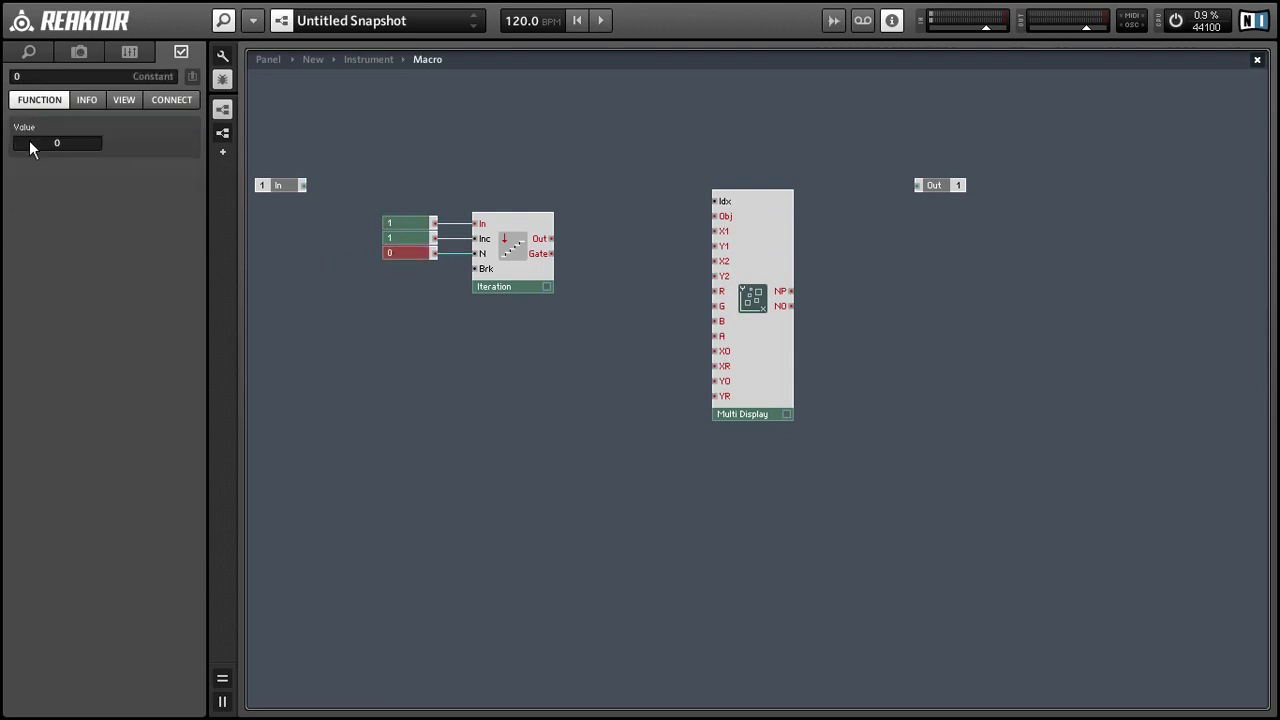
text(55)
click(382, 320)
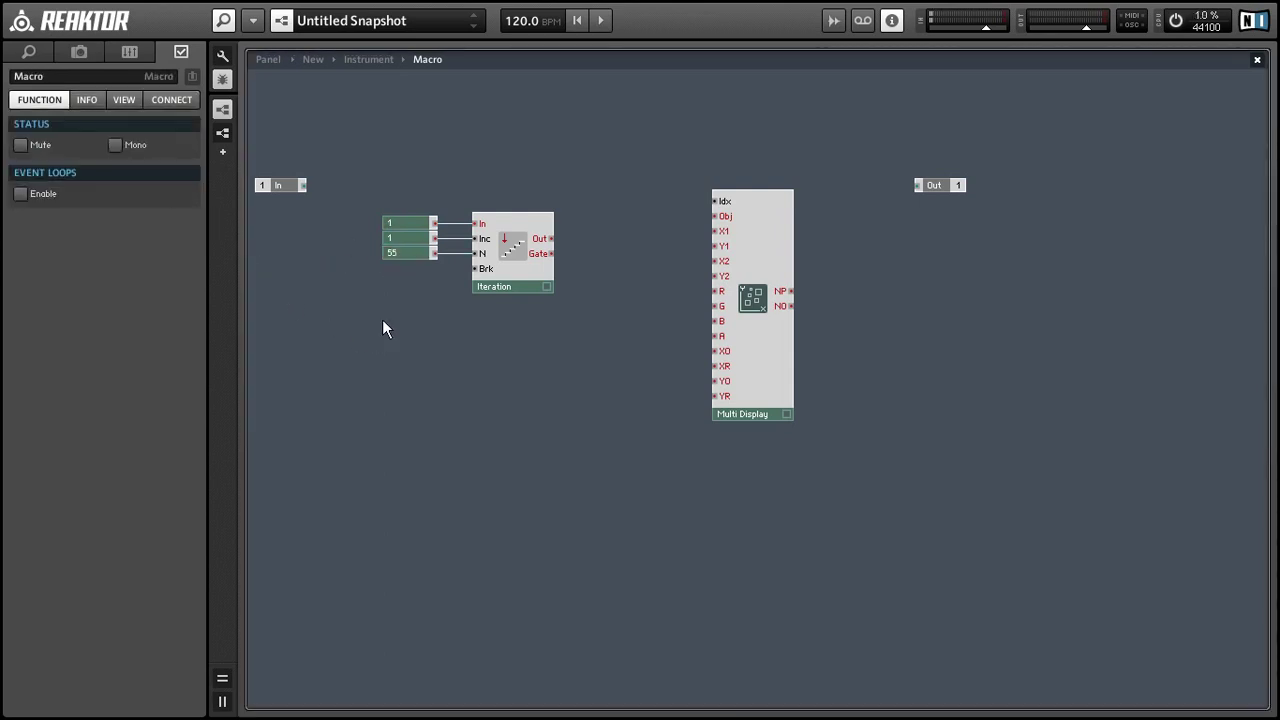
drag(378, 173, 534, 318)
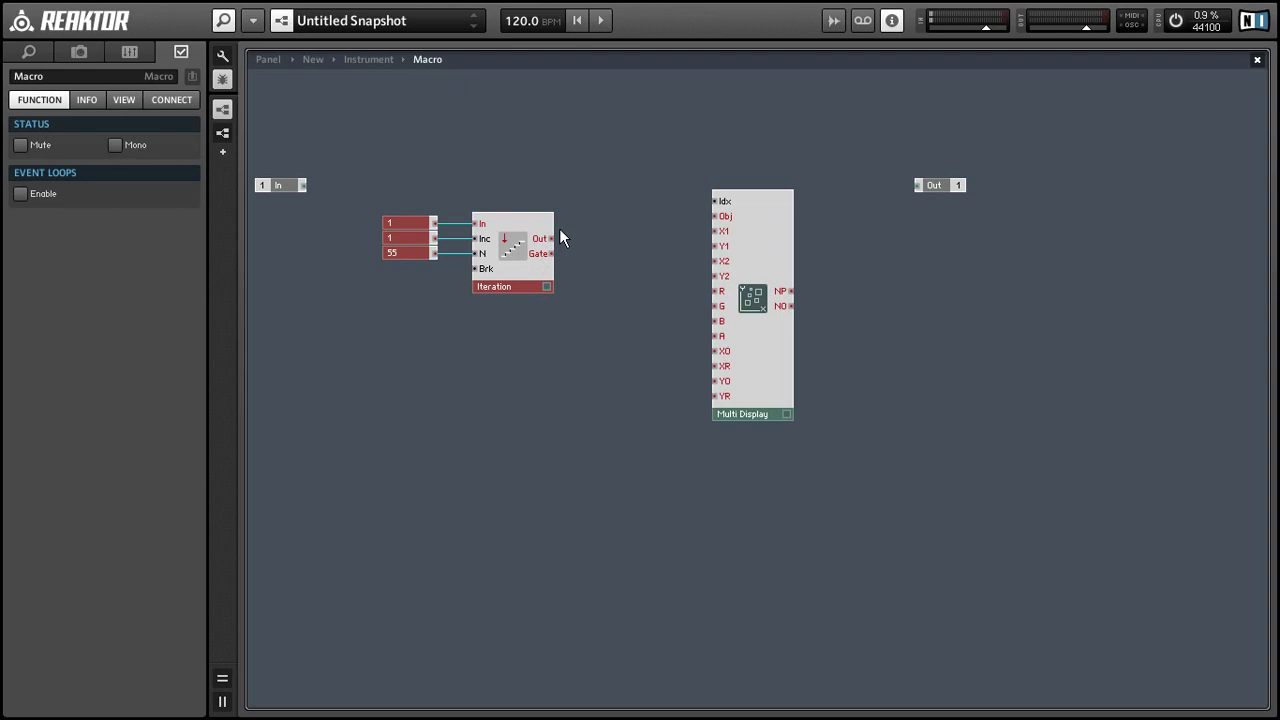
Step: Add an Order module to the macro via module search
drag(769, 346, 851, 432)
click(688, 341)
double_click(686, 337)
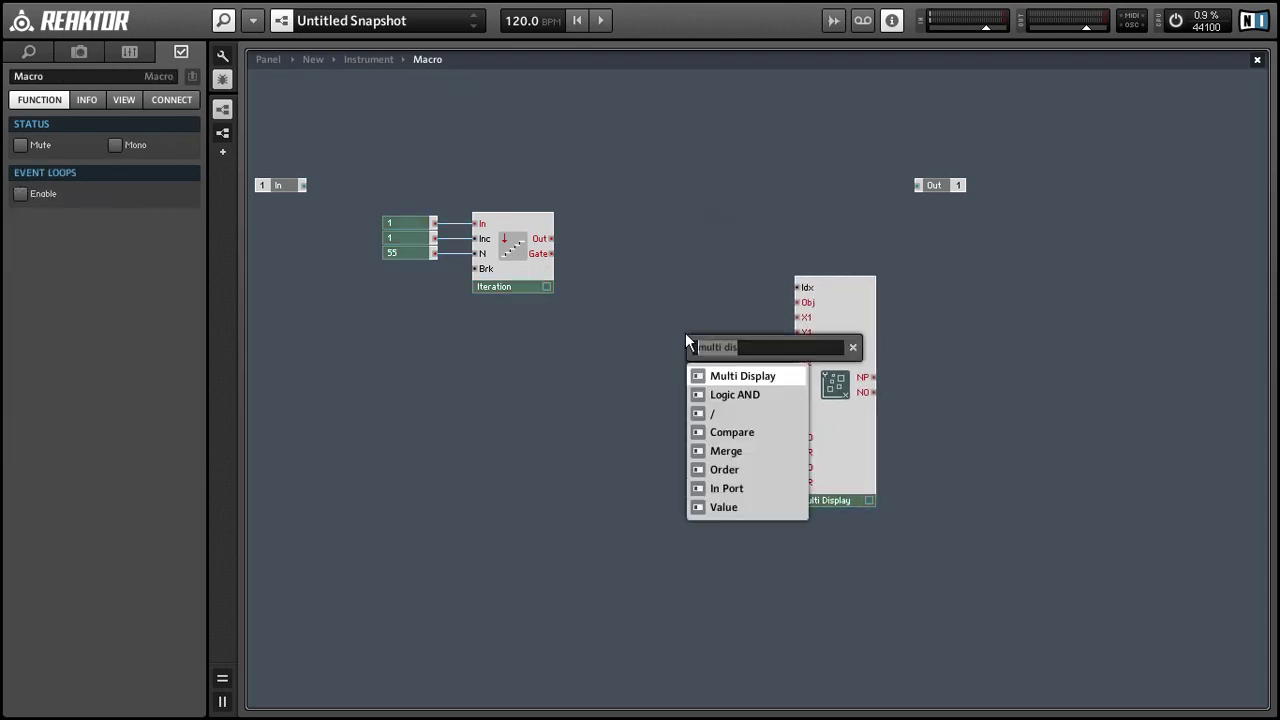
text(order)
key(Return)
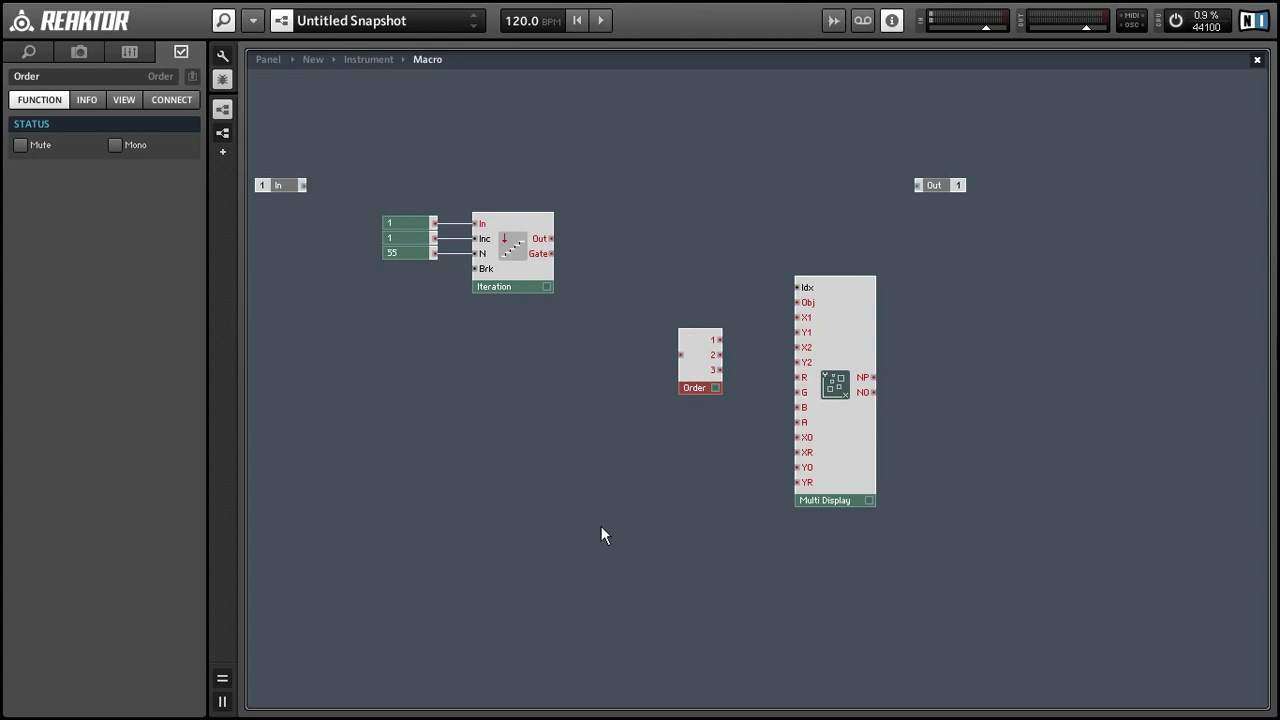
Step: Wire Iteration Out into Order, and Order outputs 2 and 3 into Multi Display Idx and Obj
drag(551, 238, 586, 270)
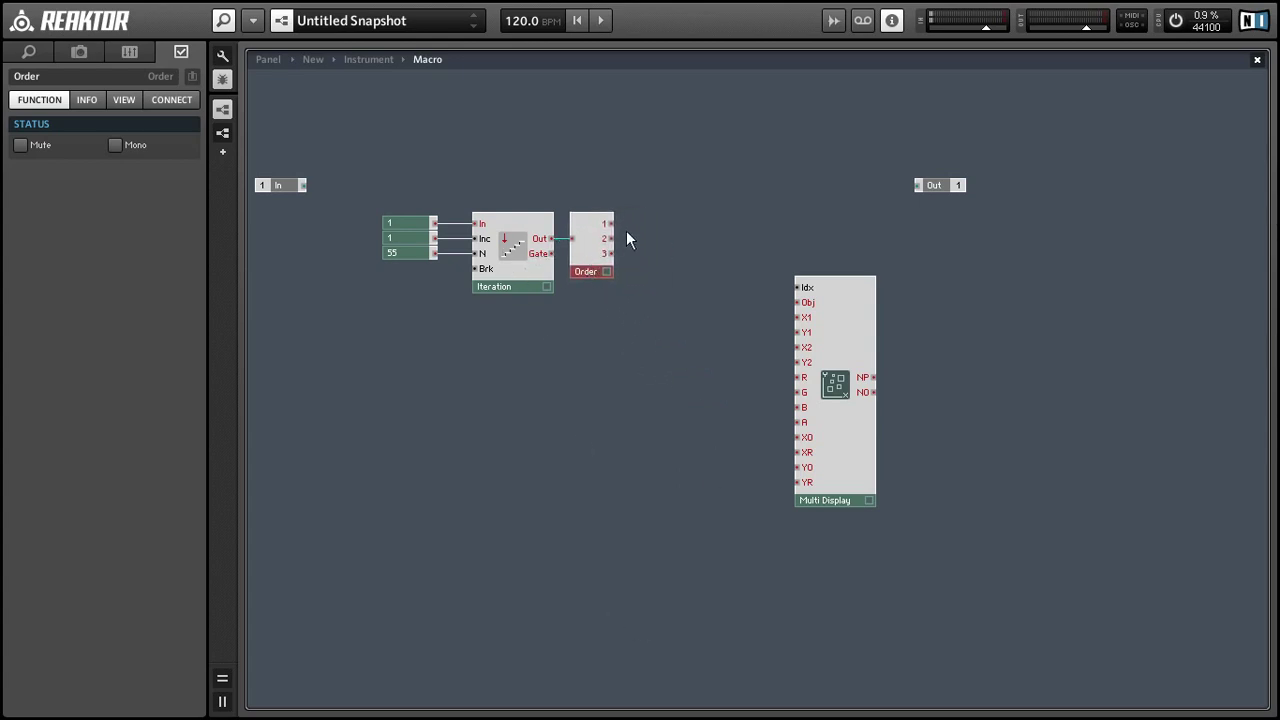
mouse_move(611, 224)
mouse_down()
mouse_move(765, 325)
mouse_move(797, 287)
mouse_up()
drag(611, 238, 798, 287)
drag(606, 252, 797, 302)
drag(829, 352, 840, 305)
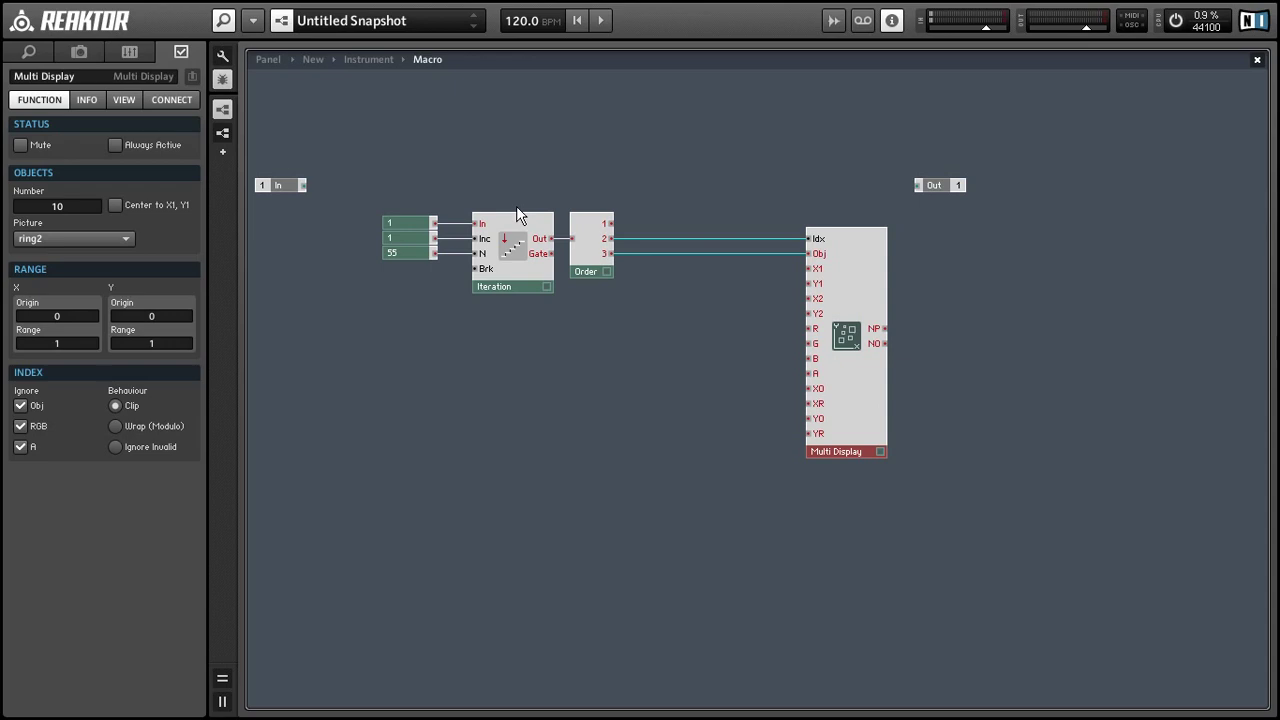
Step: Set the Multi Display to 56 objects and untick Ignore Obj and Ignore A
drag(94, 201, 17, 202)
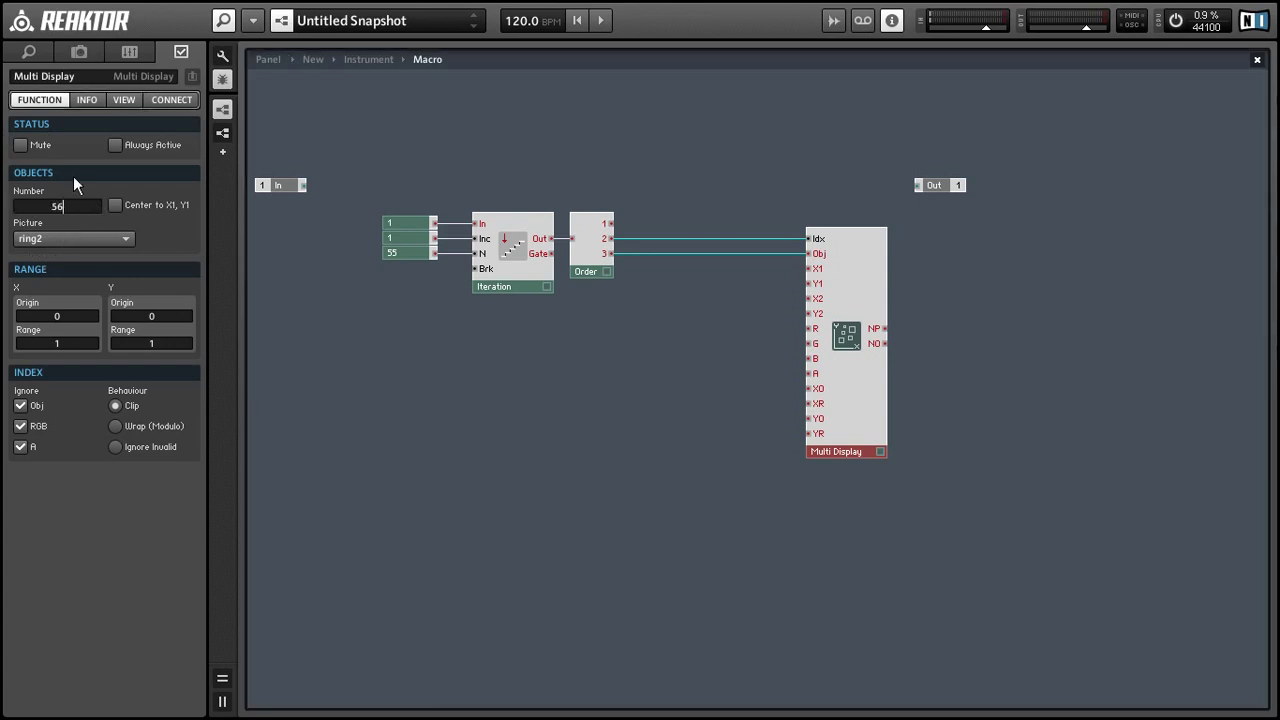
click(21, 405)
click(22, 447)
Step: Insert a Value module and place it beside the Multi Display
click(701, 140)
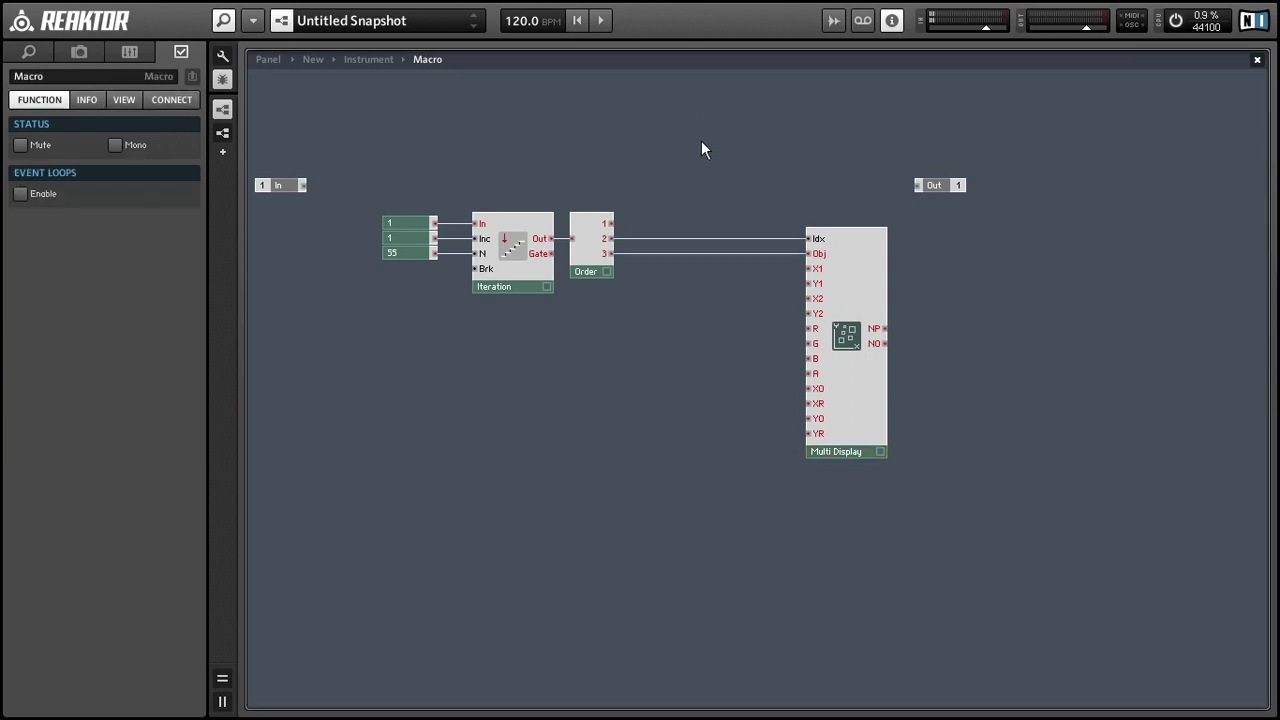
double_click(701, 140)
text(value)
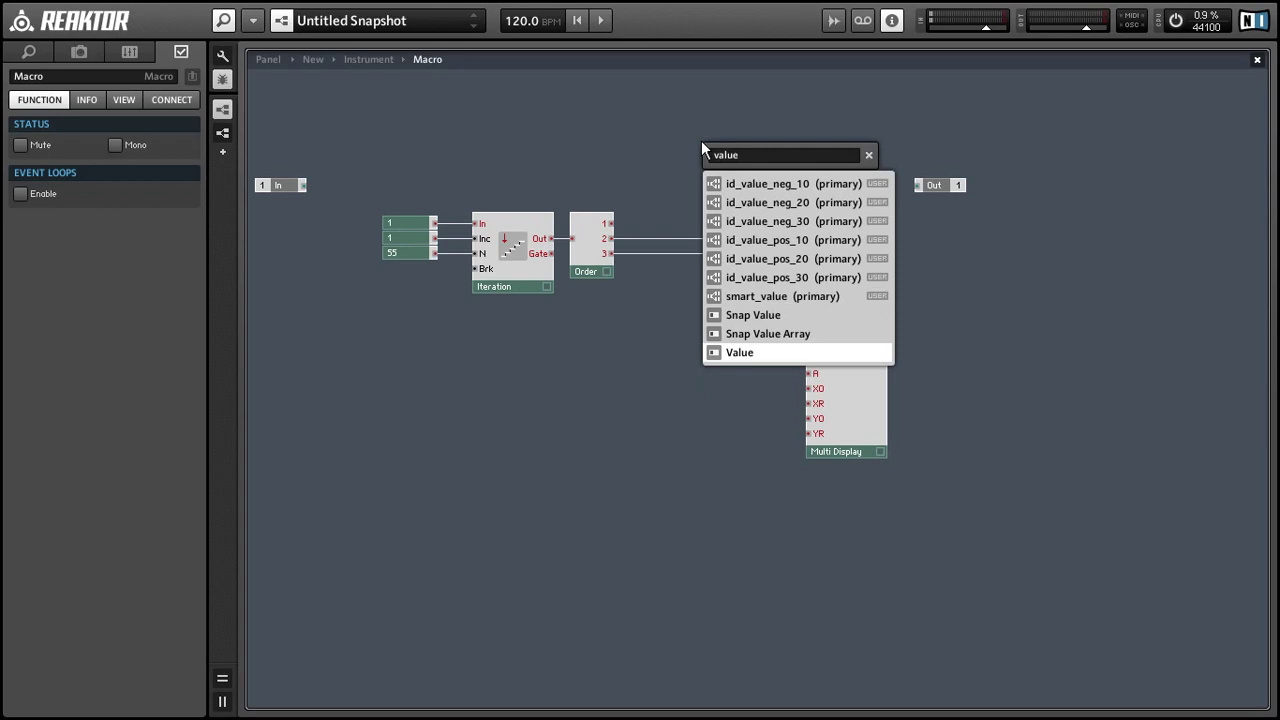
key(Return)
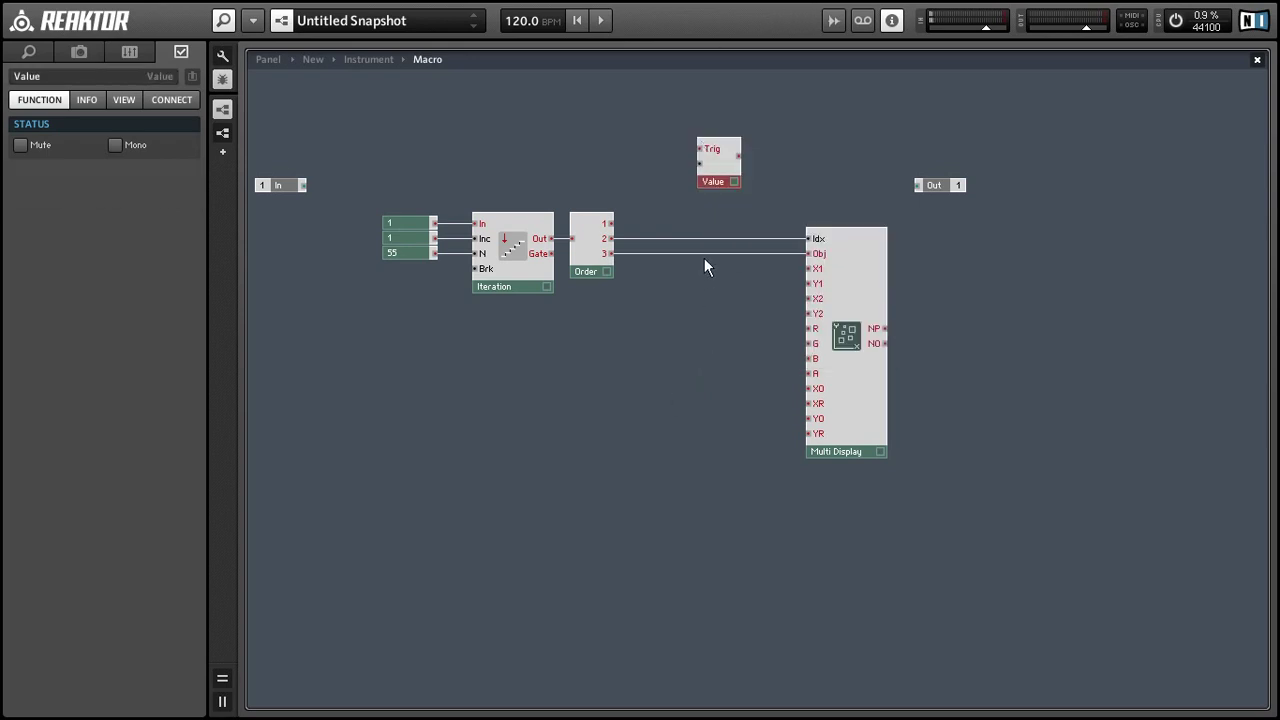
drag(709, 166, 732, 305)
right_click(732, 305)
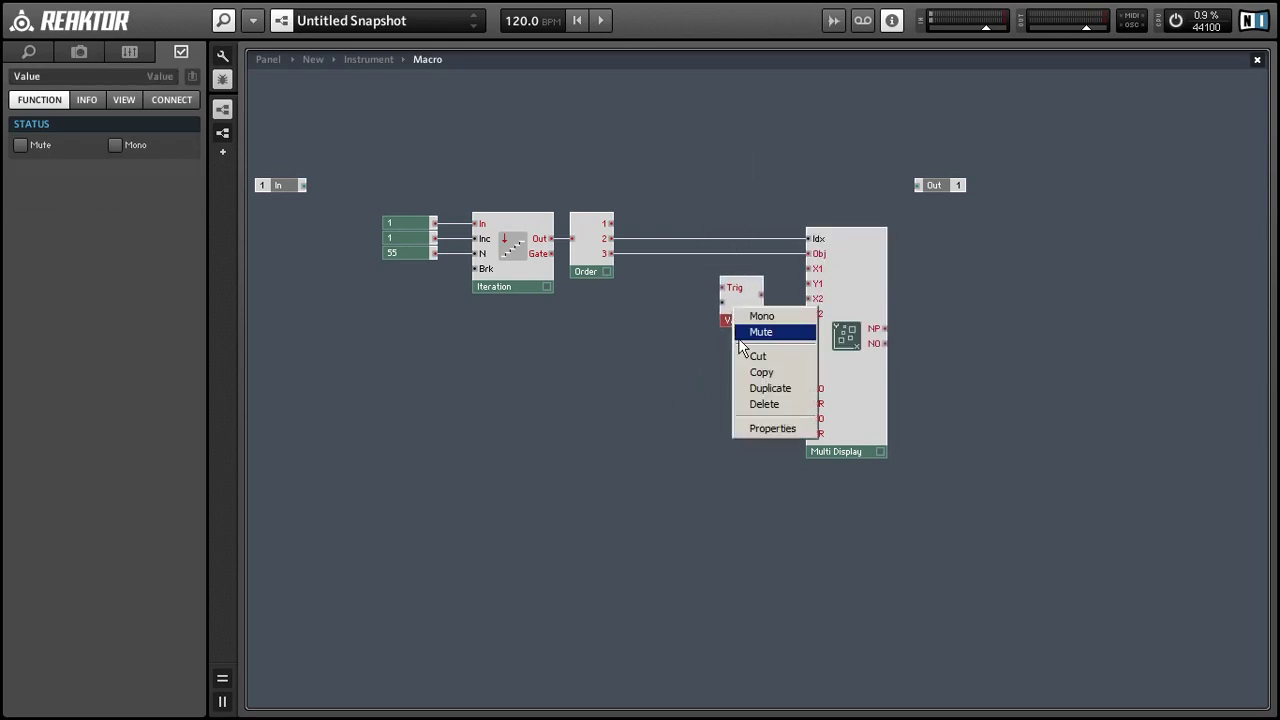
click(681, 314)
Step: Feed the Value a constant 1, trigger it from Order output 3, and wire it to the Multi Display
right_click(722, 307)
click(735, 334)
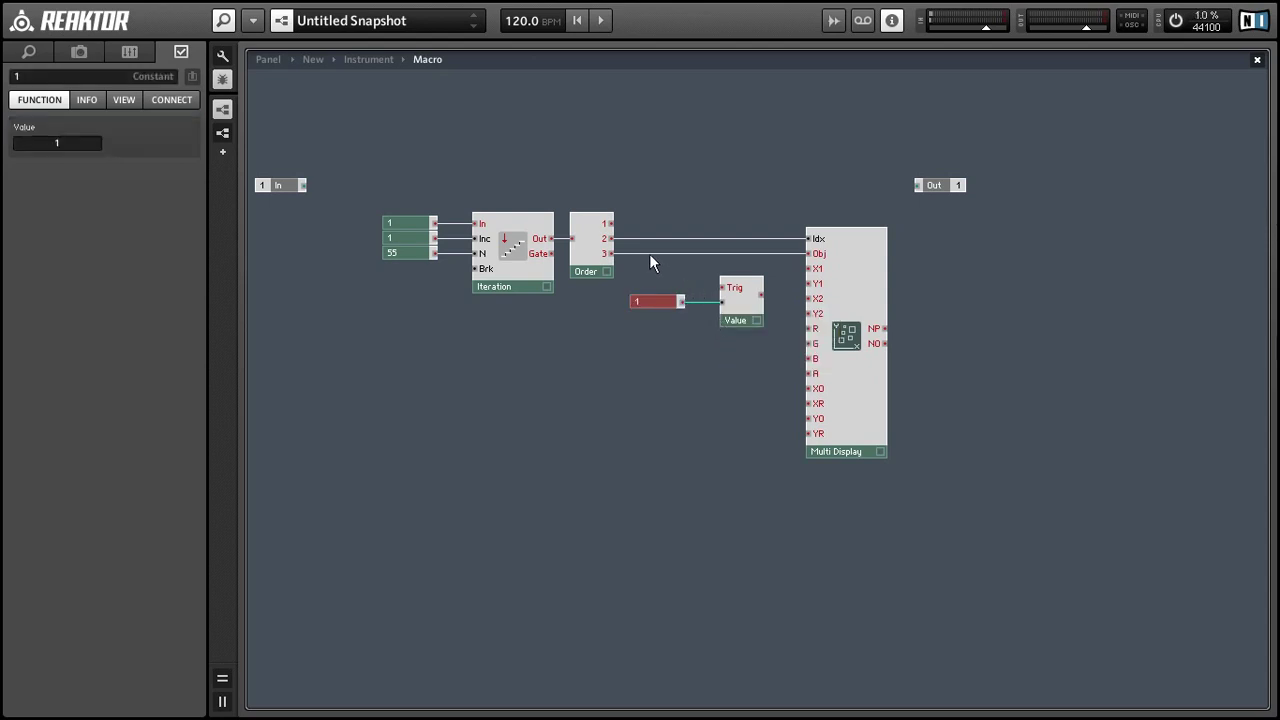
drag(612, 253, 808, 313)
drag(750, 384, 670, 297)
Step: Reposition the Value module and set the constants and Iteration module to mono
drag(742, 318, 760, 319)
right_click(760, 319)
click(767, 342)
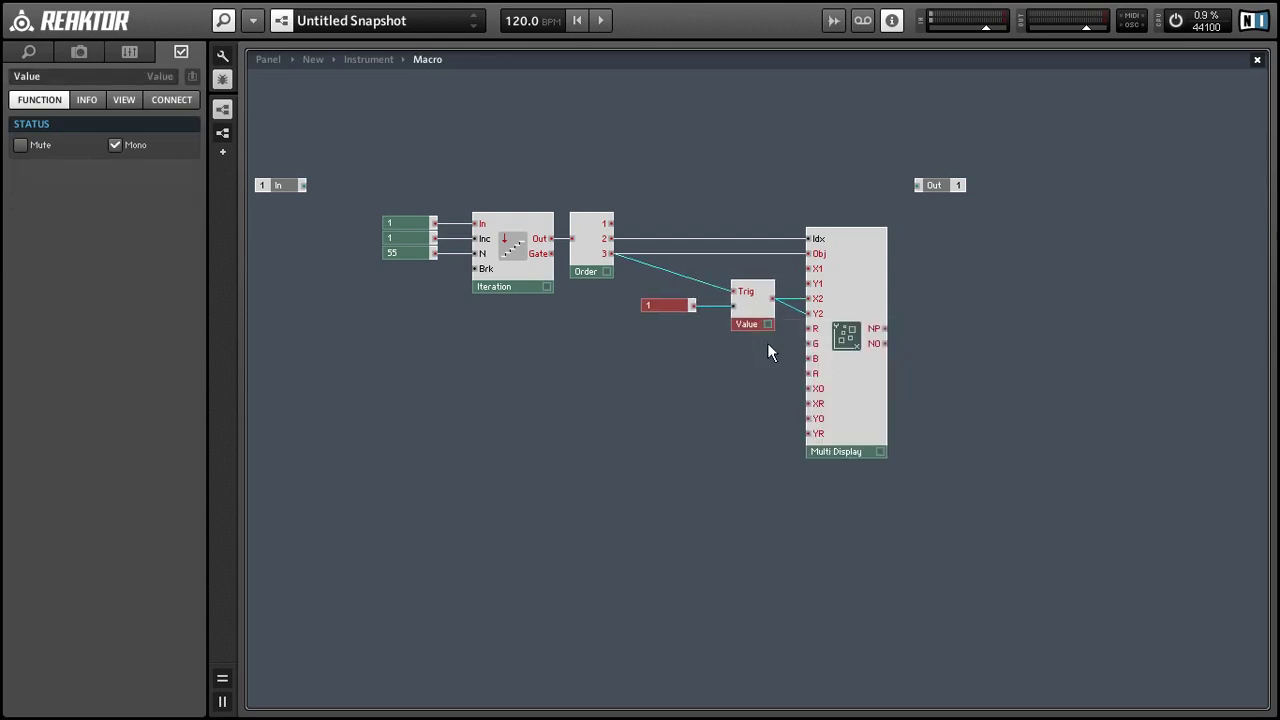
click(845, 371)
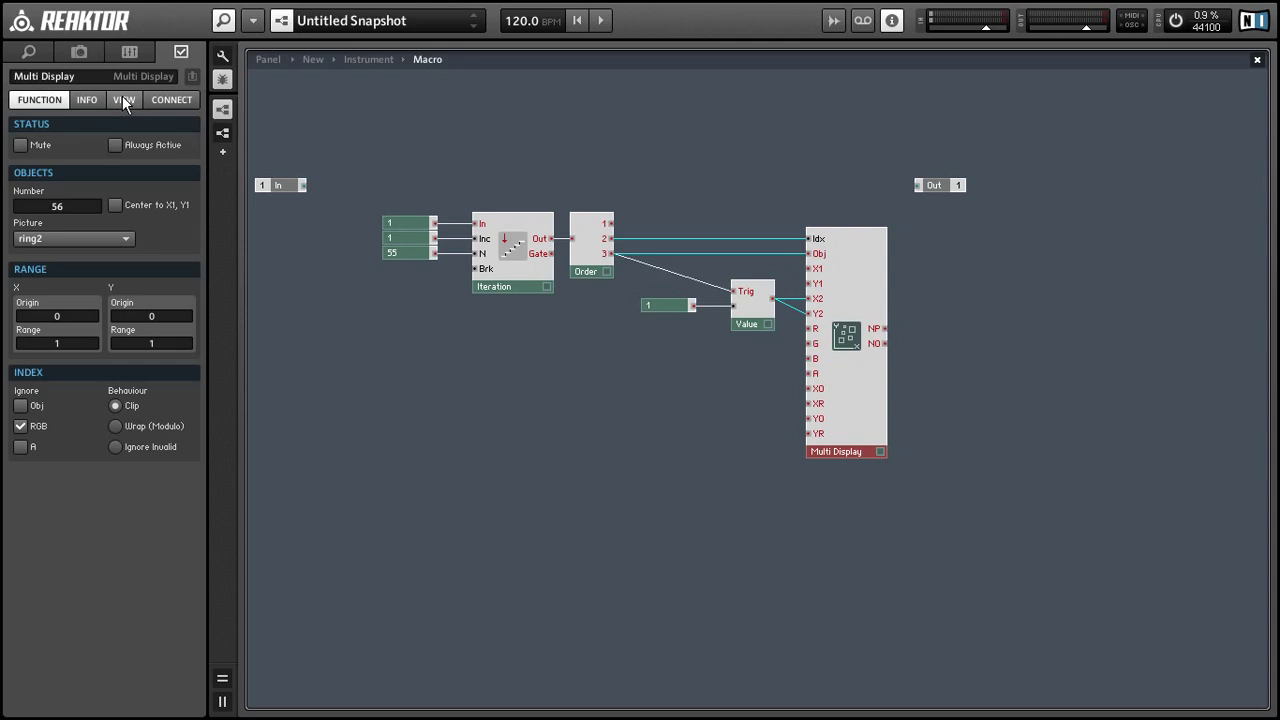
drag(416, 170, 600, 283)
right_click(600, 267)
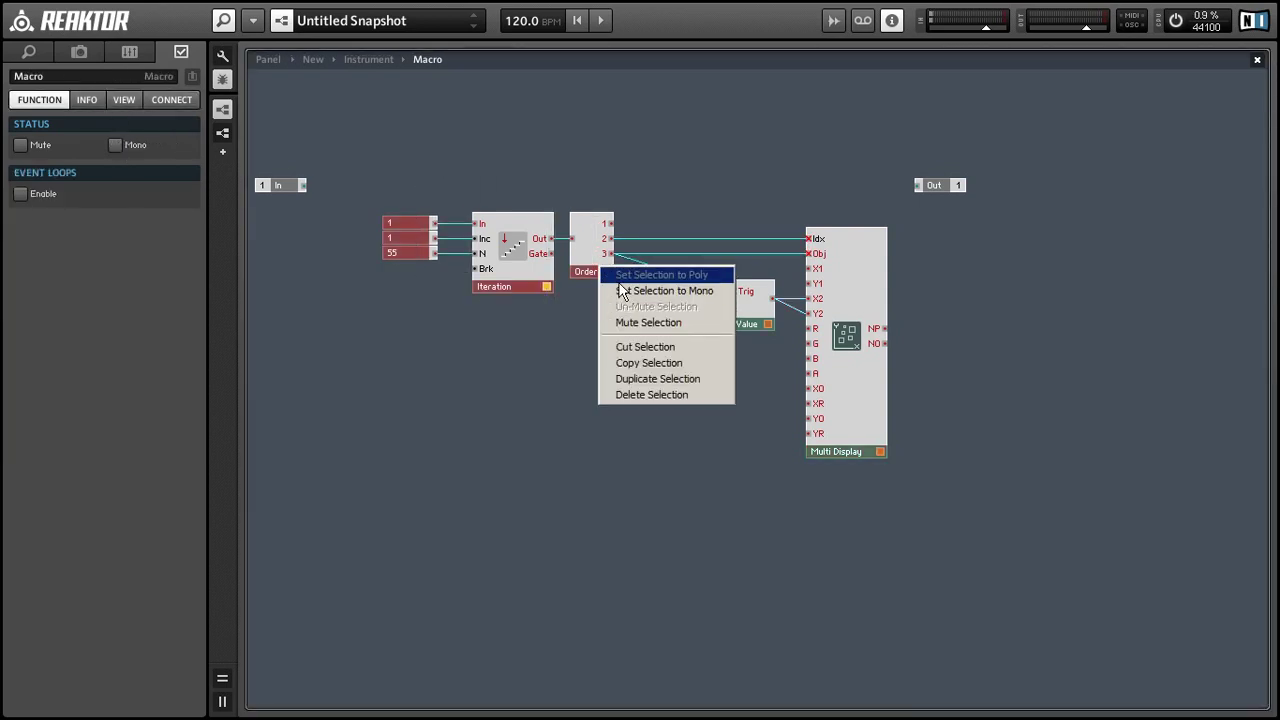
click(622, 290)
click(124, 99)
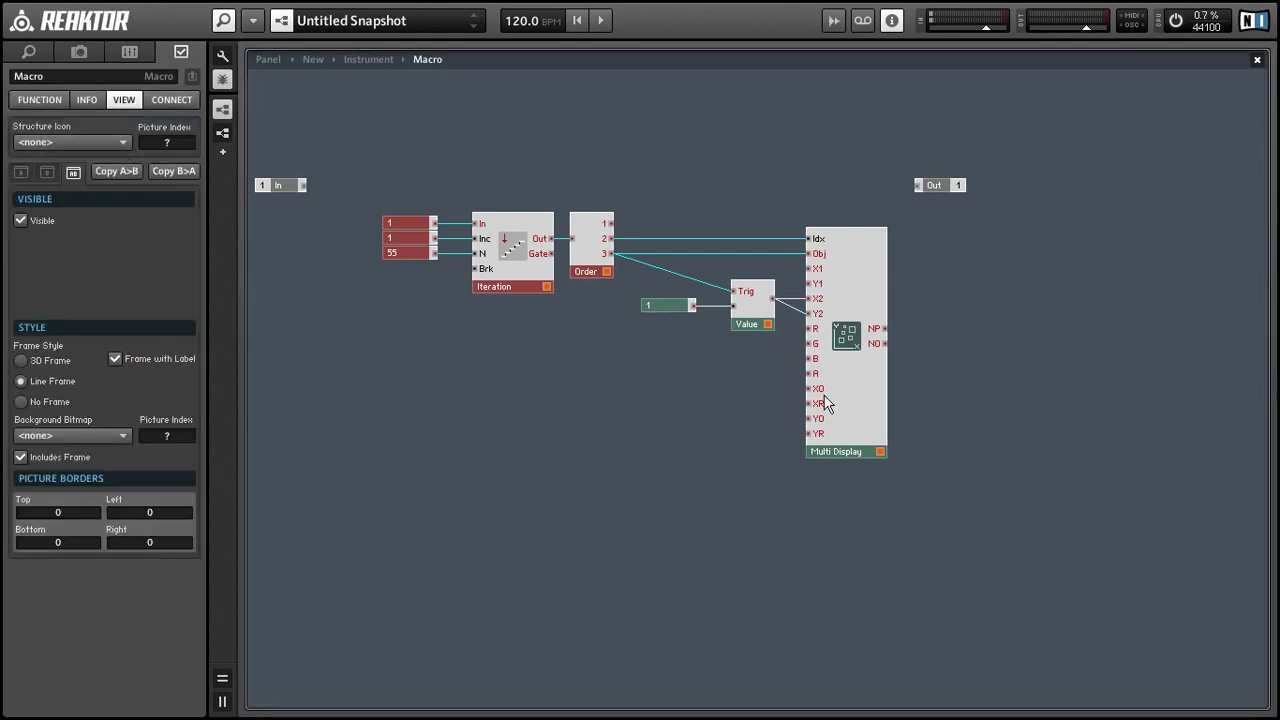
Step: Hide the Multi Display's label, size it 64 × 64 pixels, then reopen the Macro's structure
click(846, 446)
click(128, 179)
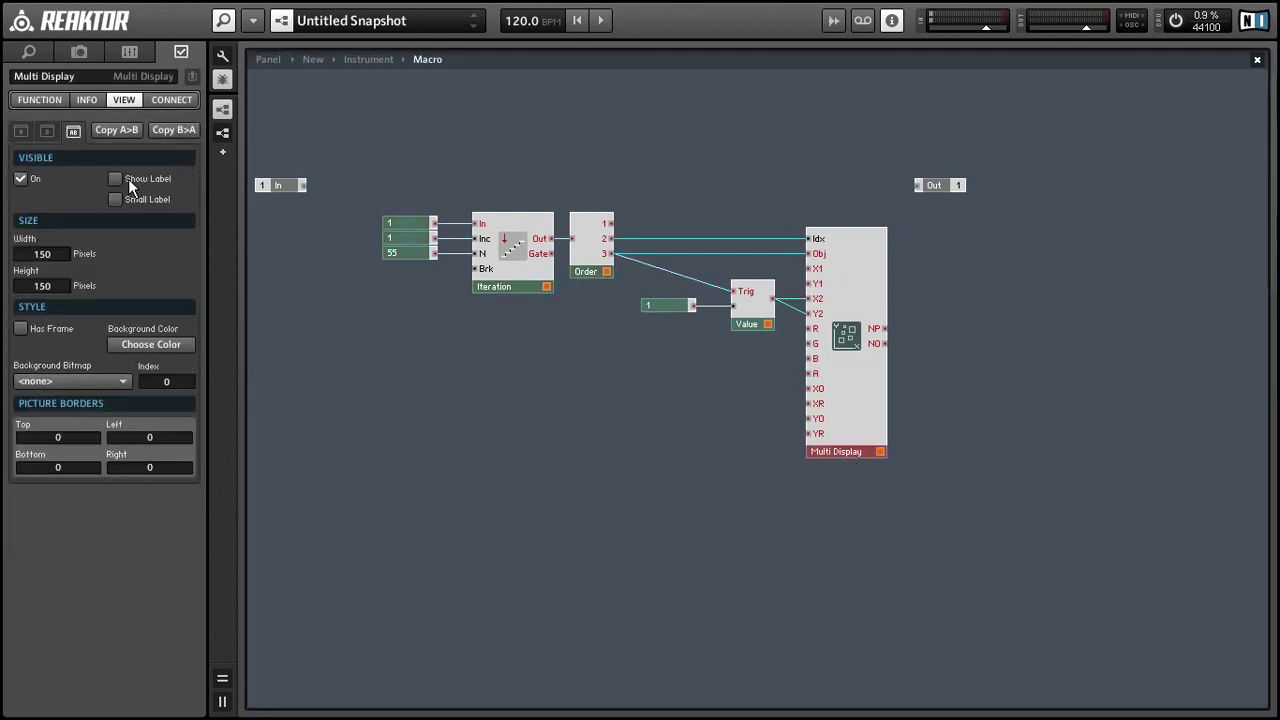
click(267, 60)
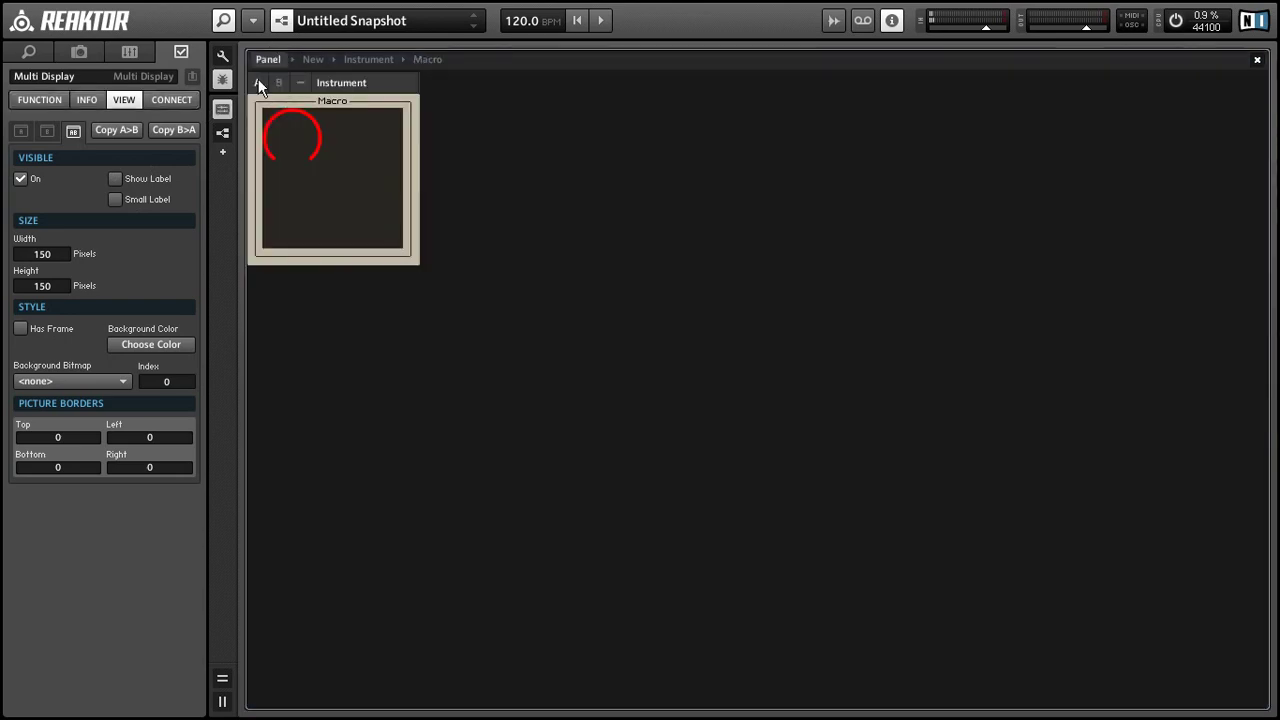
double_click(58, 253)
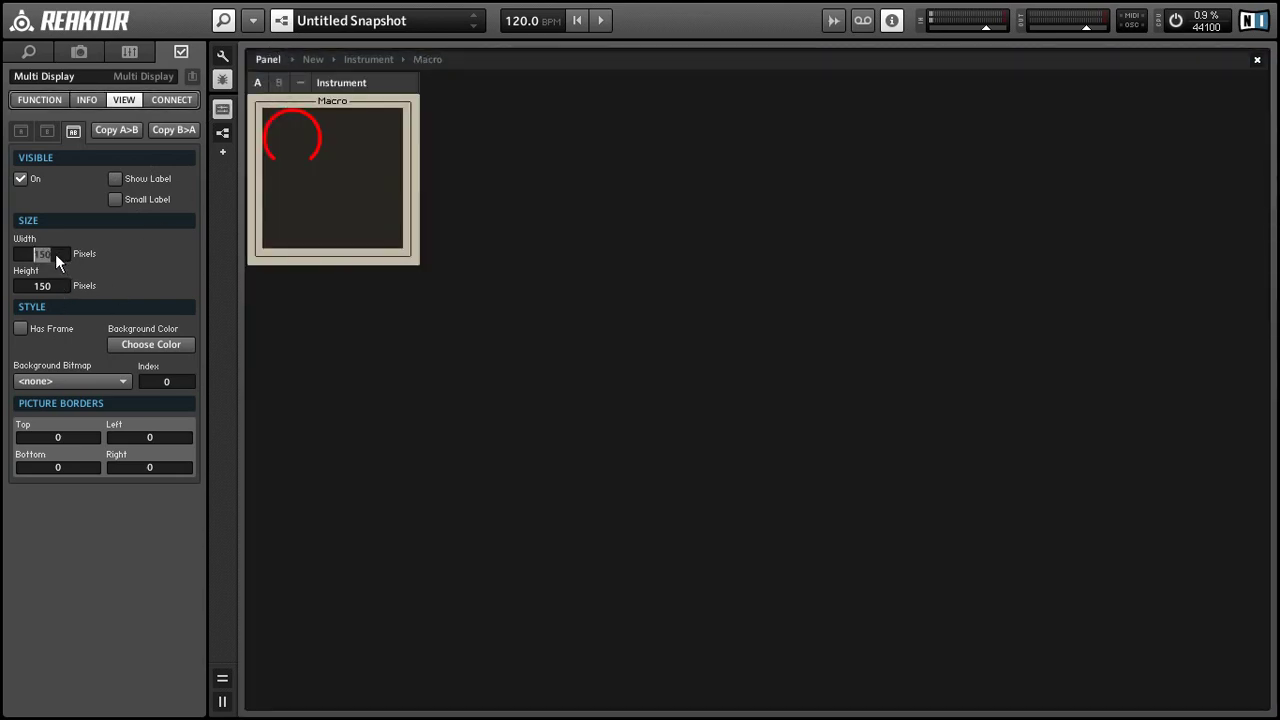
text(64)
double_click(58, 285)
text(64)
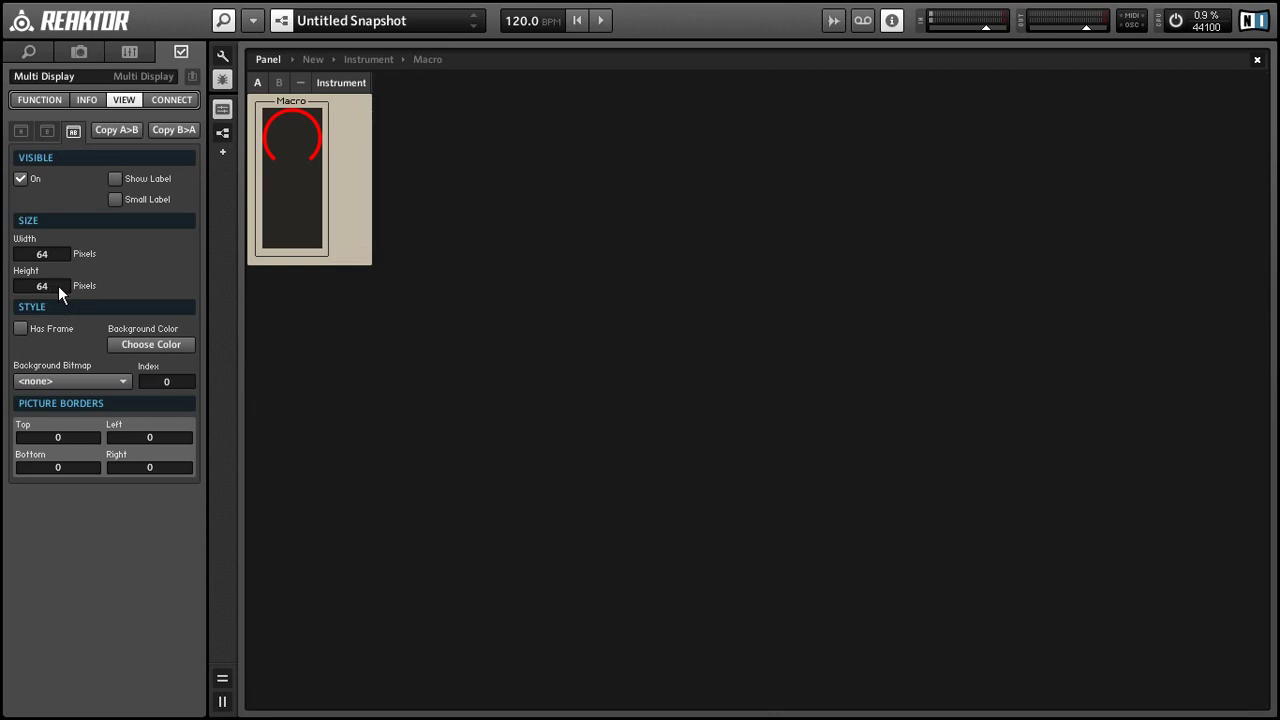
key(Return)
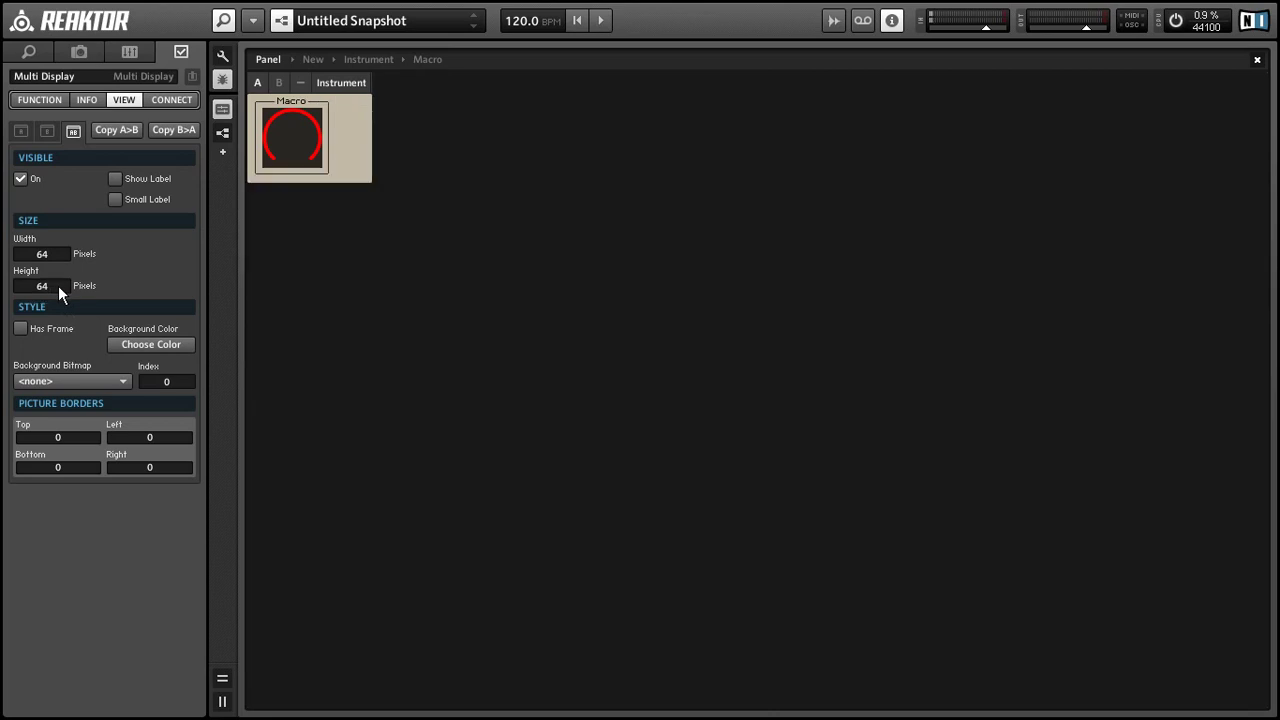
double_click(325, 160)
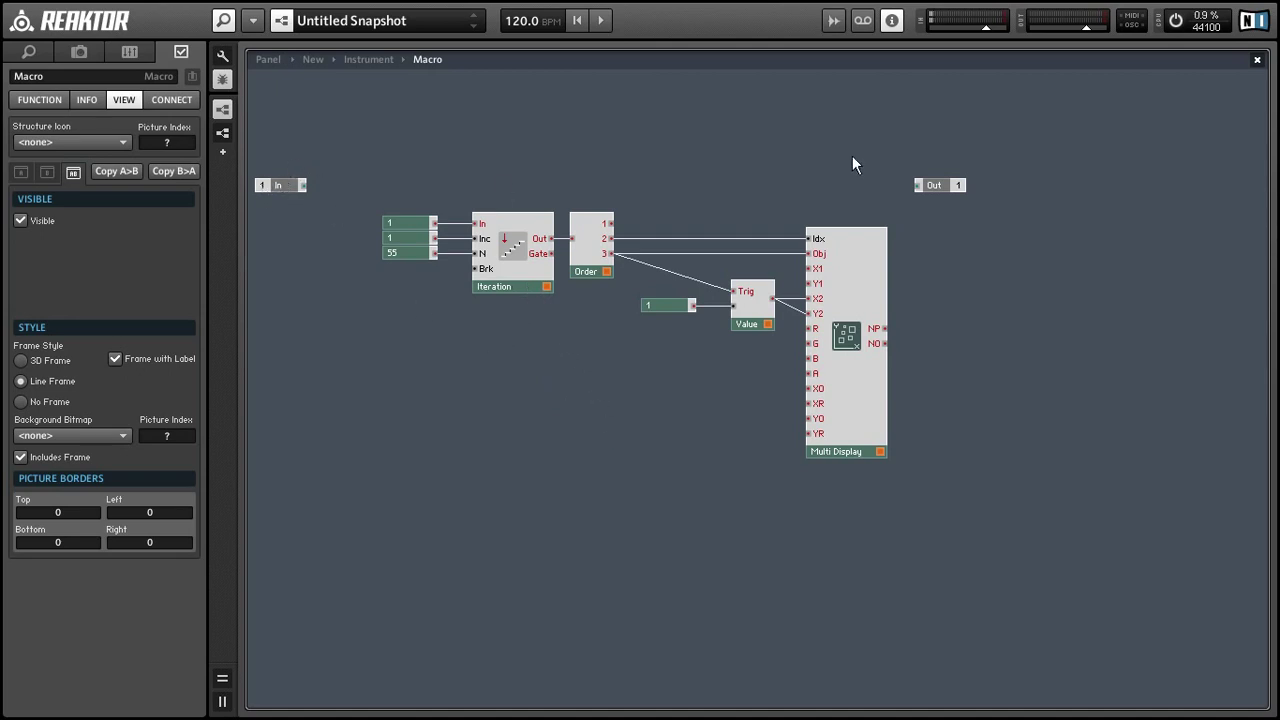
Step: Delete the unused Out port and rename the In port to Center
click(940, 186)
key(Delete)
click(278, 187)
click(94, 75)
text(C)
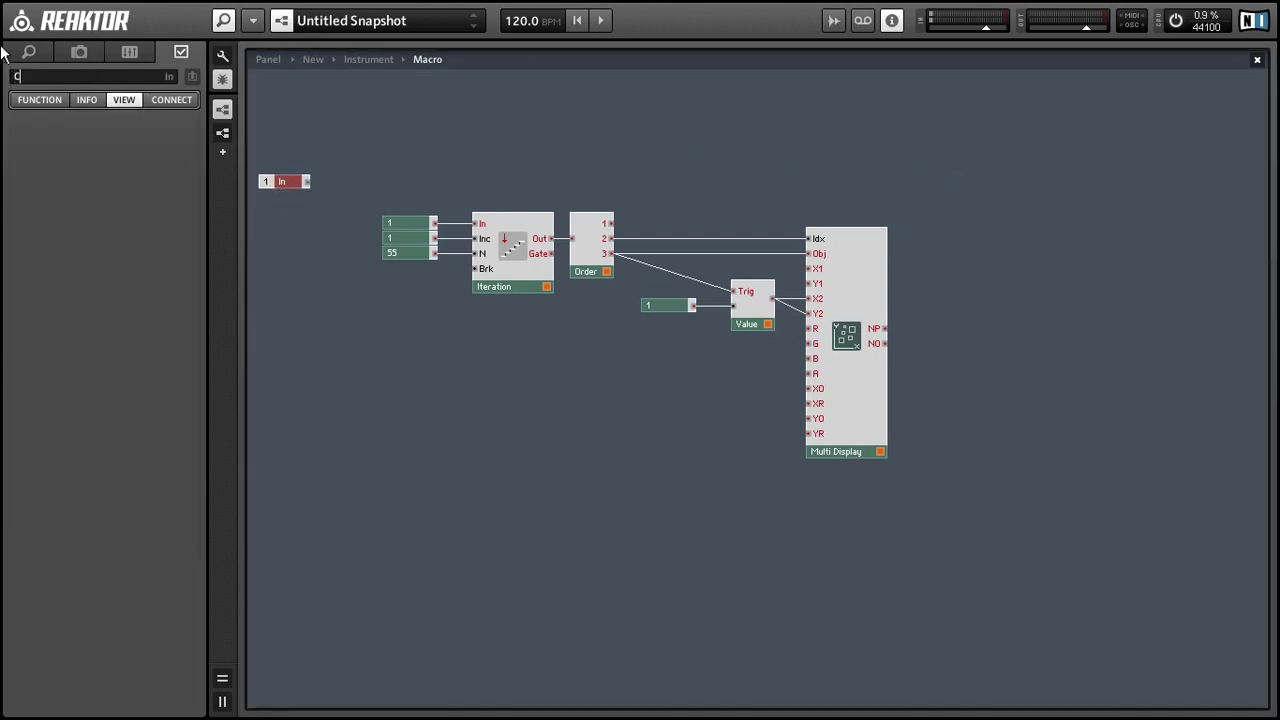
text(enter)
key(Return)
Step: Insert a new In Port module named Amt
right_click(312, 297)
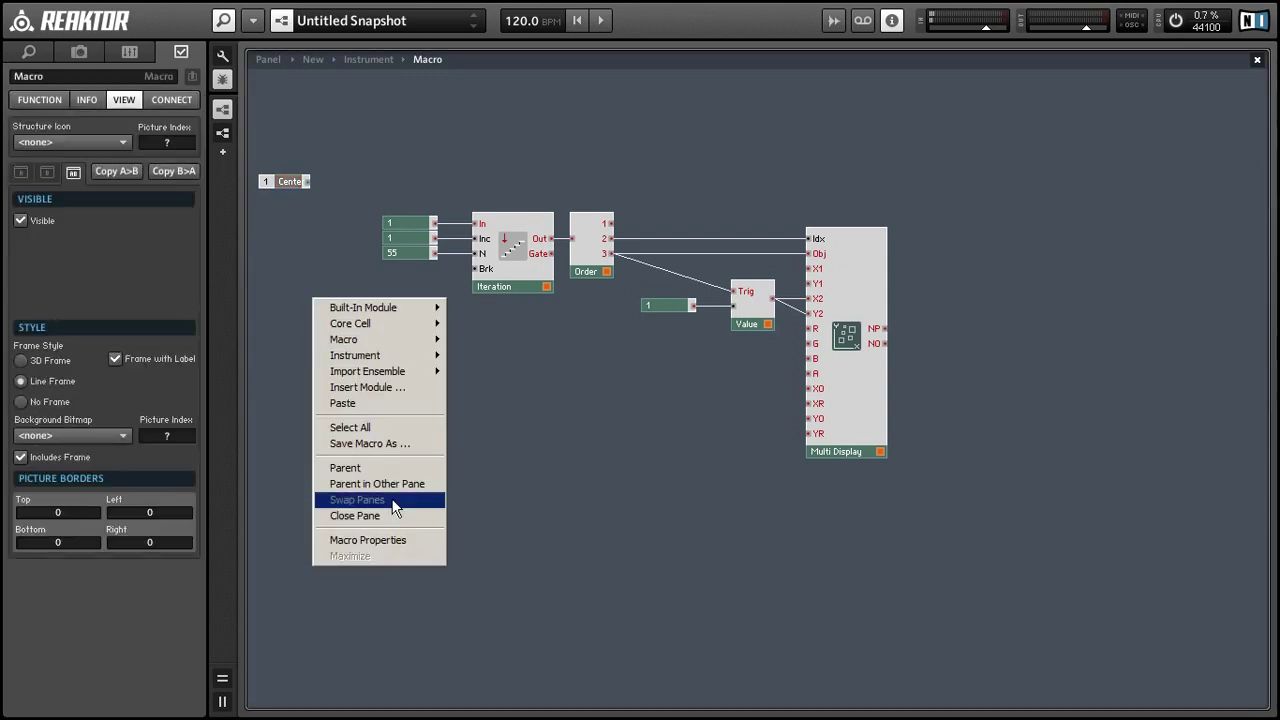
click(384, 294)
right_click(376, 307)
mouse_move(395, 317)
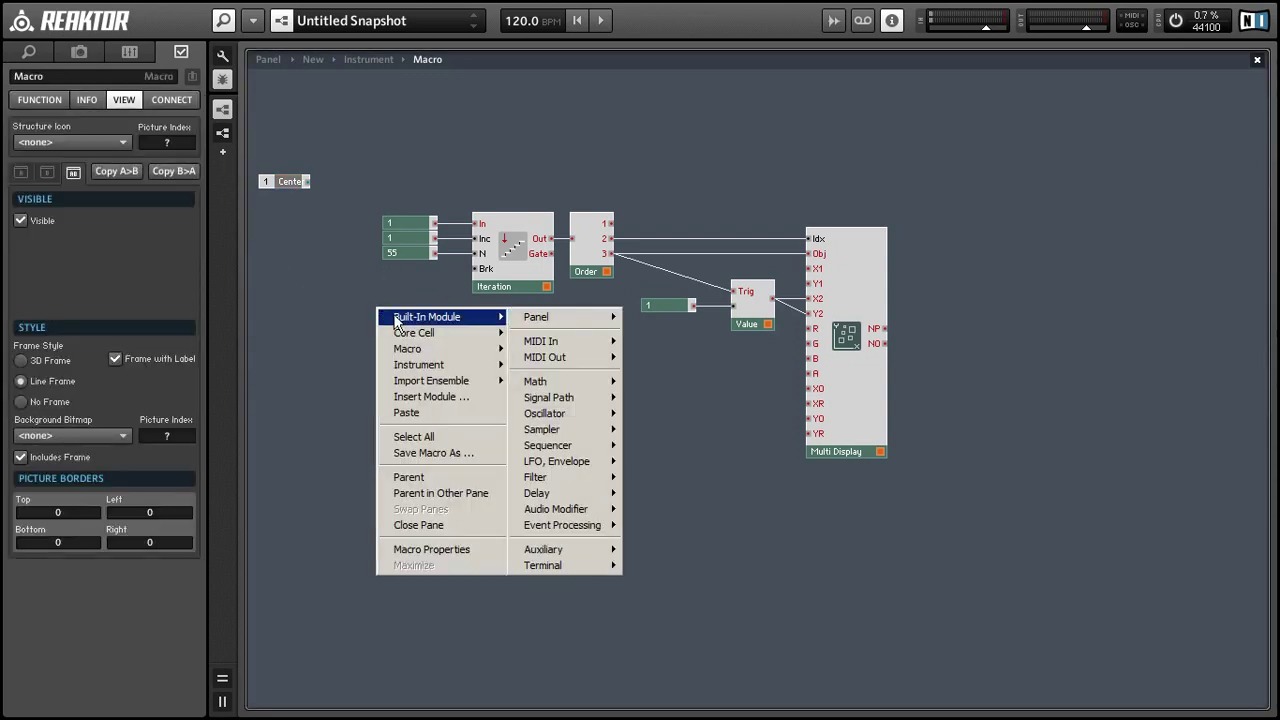
mouse_move(578, 564)
click(652, 372)
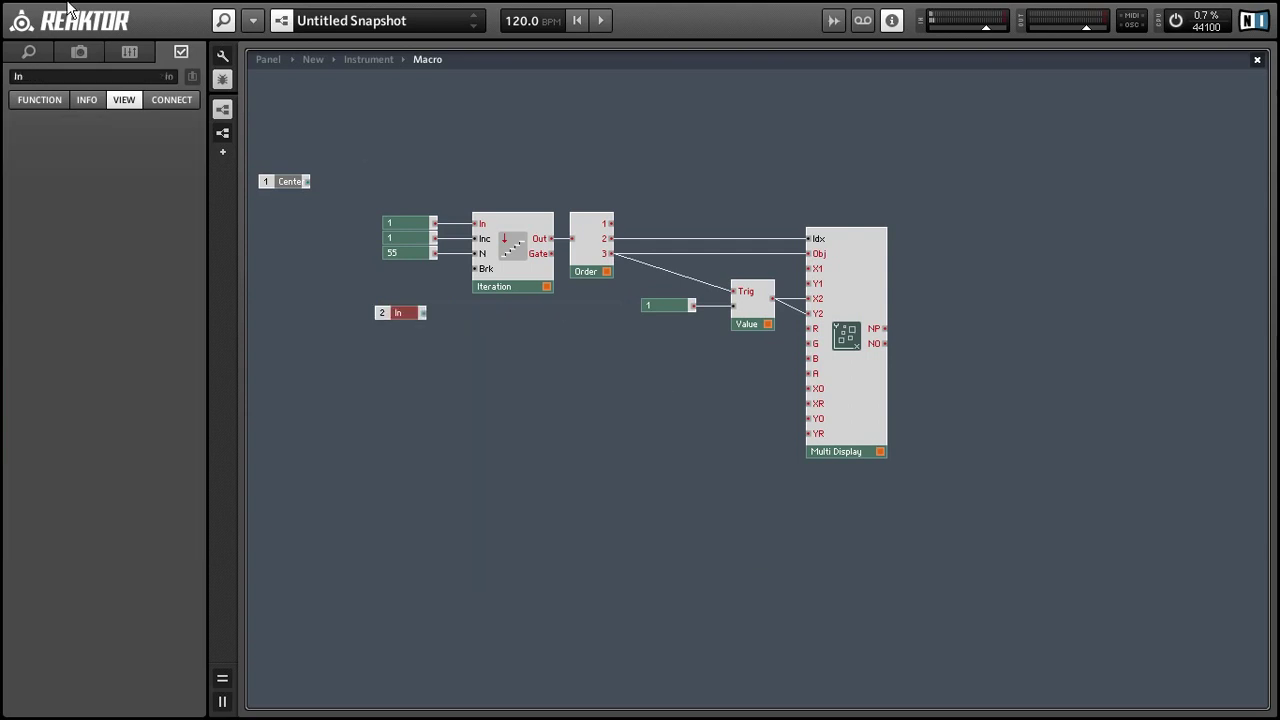
text(Amt)
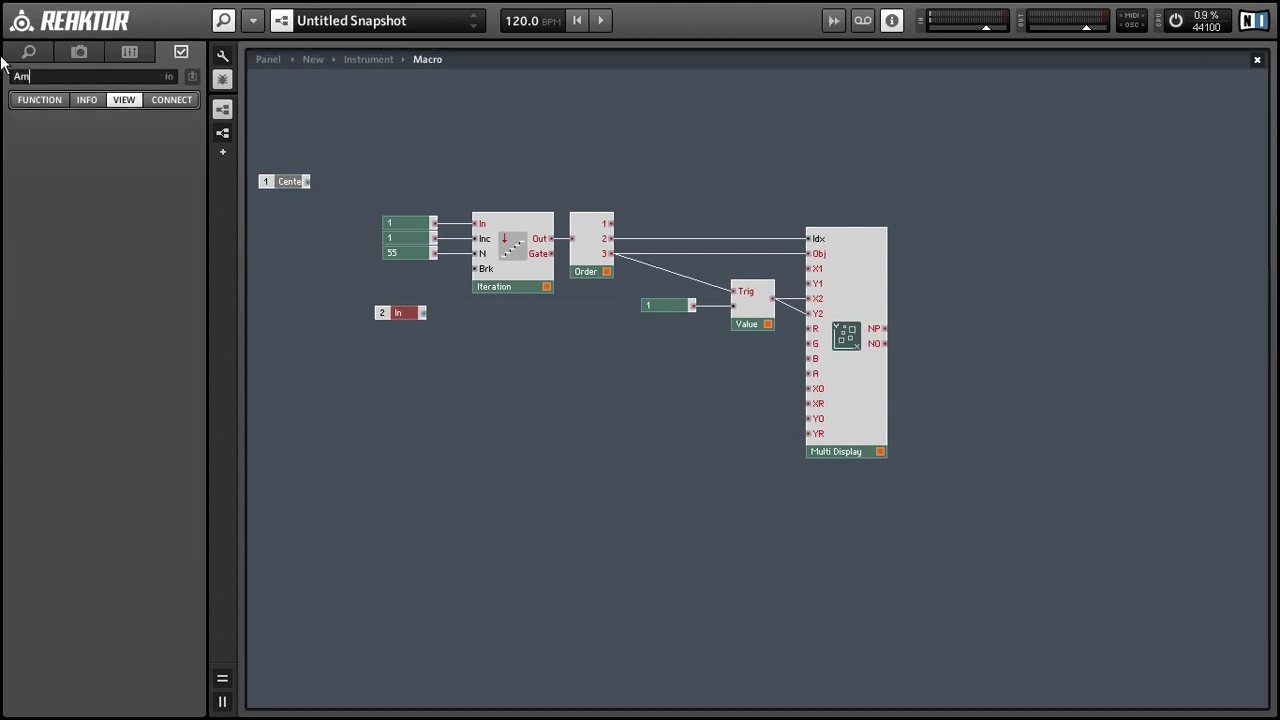
key(Return)
Step: Move Center and Amt to the lower left, with Amt spaced below Center
click(255, 274)
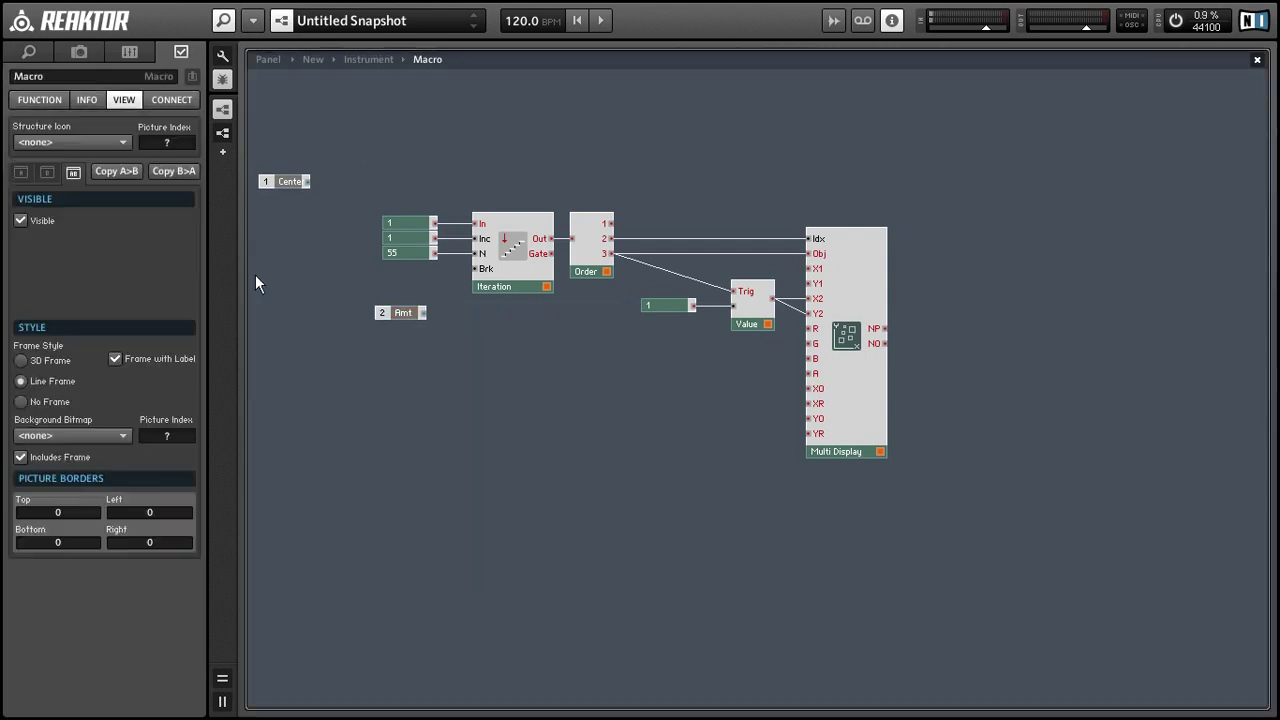
drag(290, 183, 399, 367)
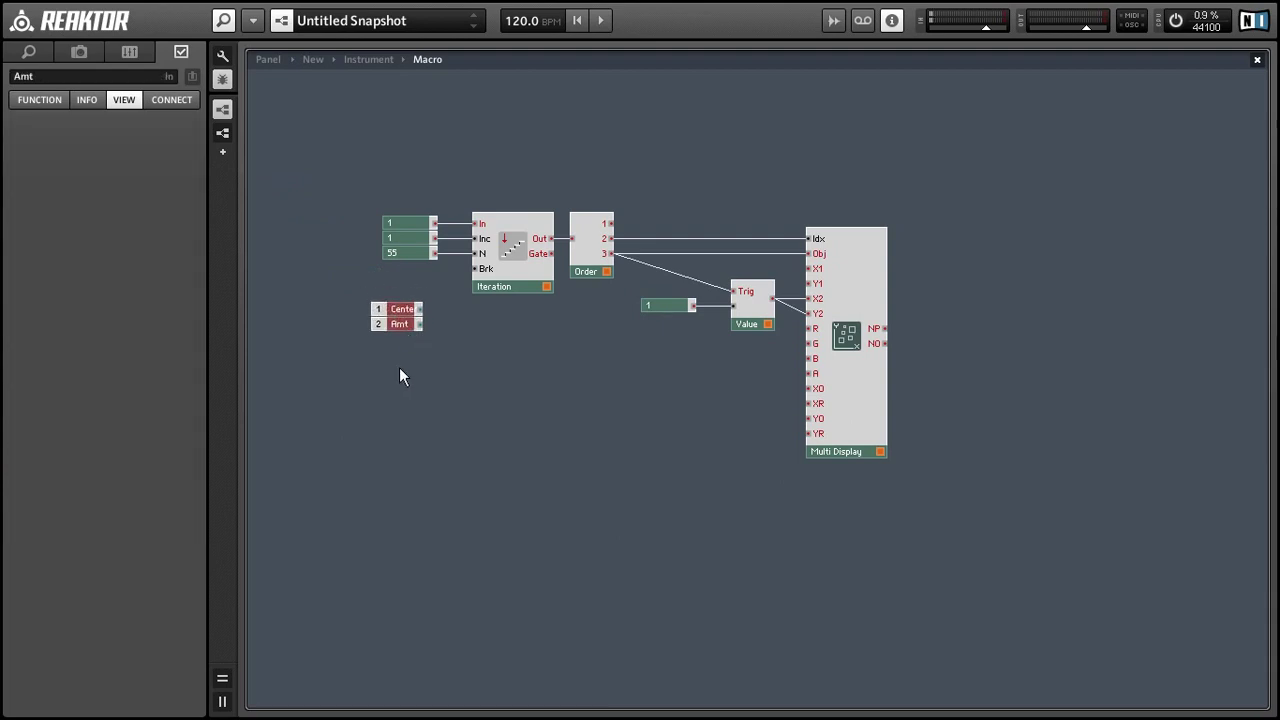
drag(402, 300, 355, 427)
drag(378, 485, 376, 505)
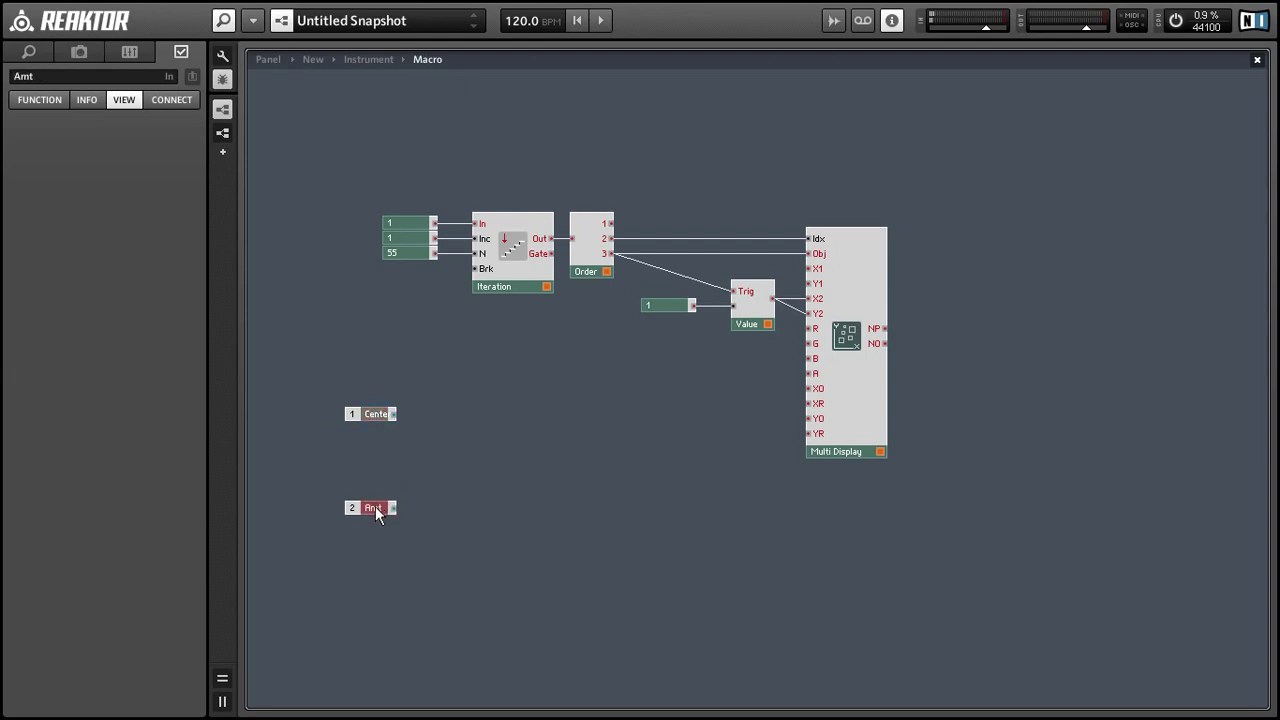
Step: Insert Order modules and connect Center and Amt to them
right_click(472, 420)
mouse_move(493, 438)
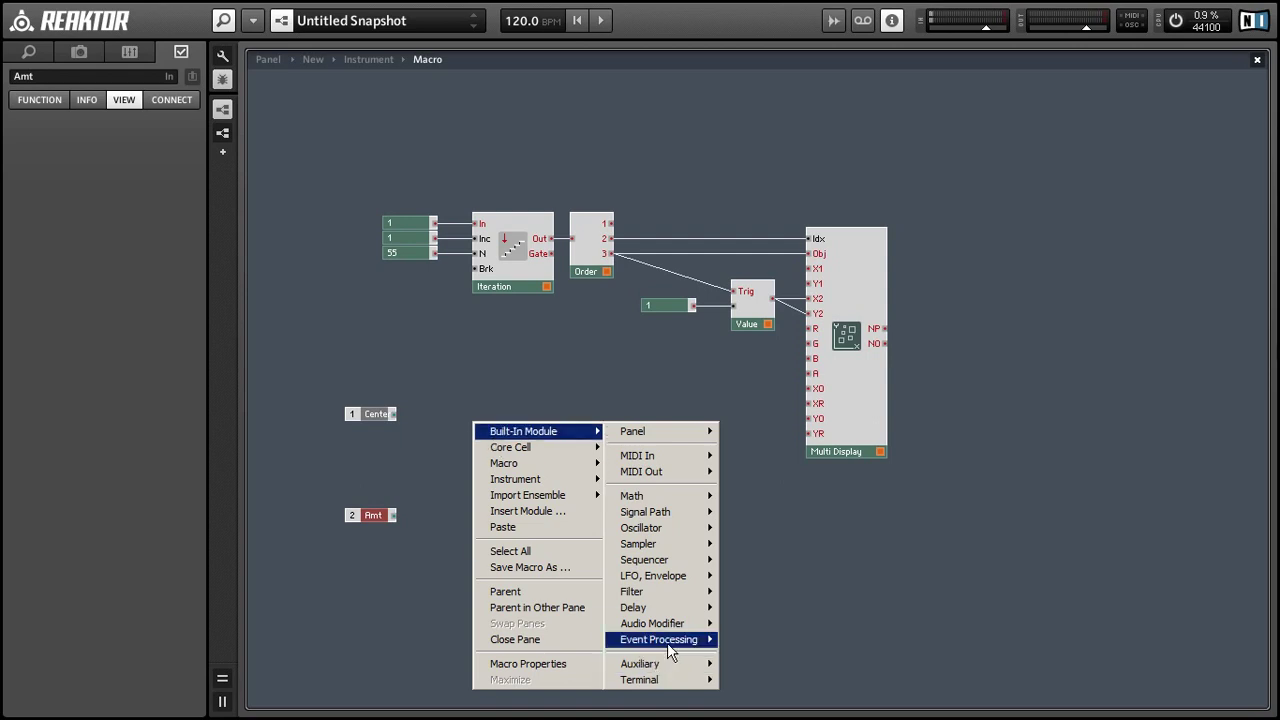
mouse_move(668, 645)
click(800, 438)
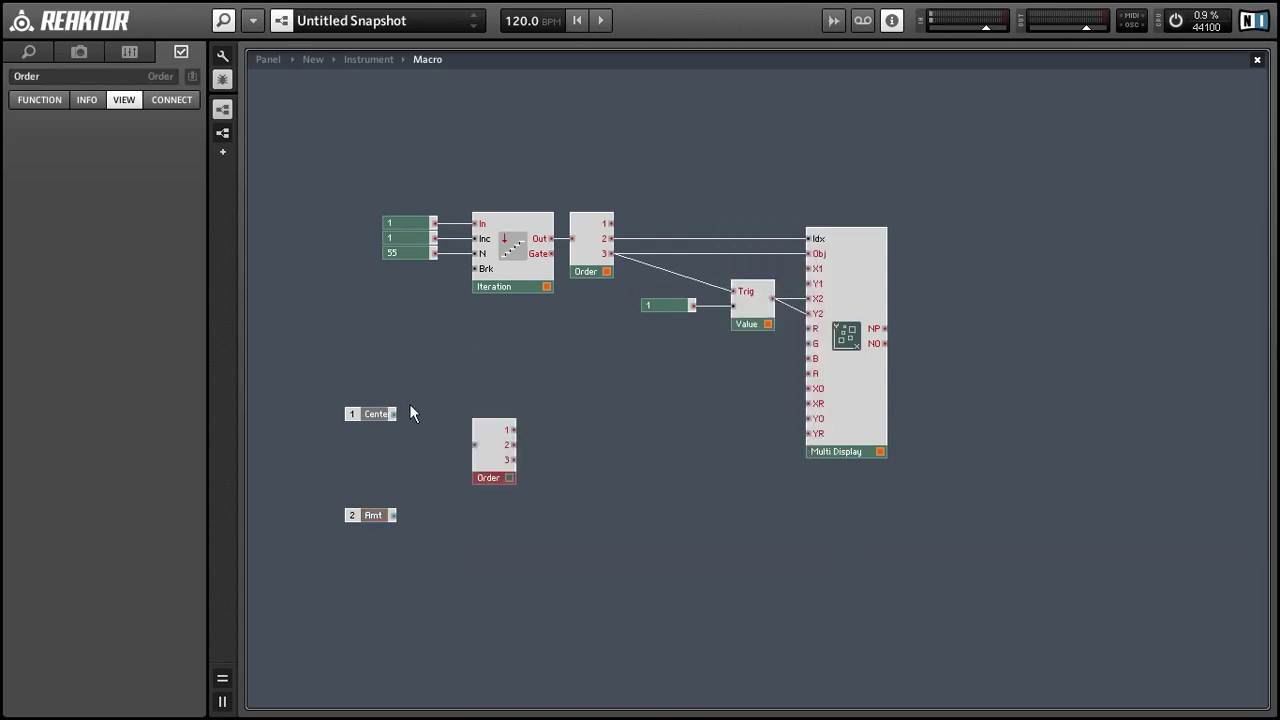
drag(393, 413, 463, 514)
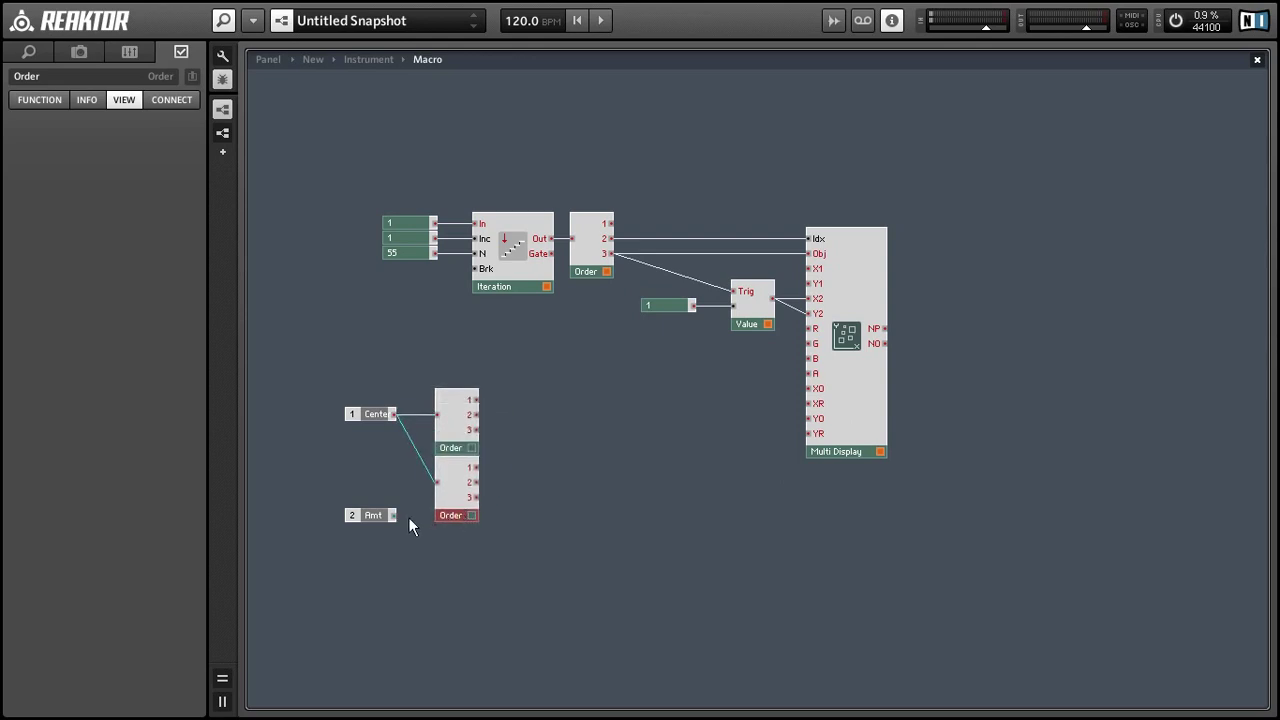
drag(435, 490, 377, 481)
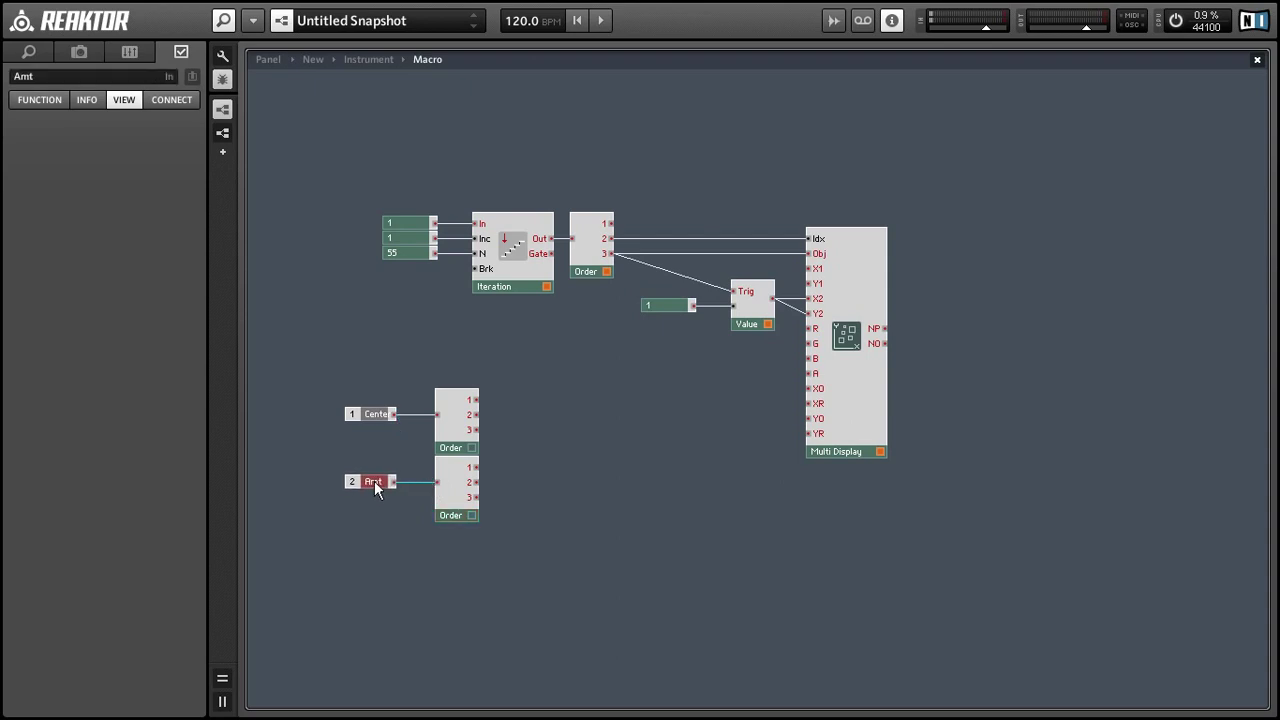
Step: Insert an Add module and a Subtract module beside the Orders
click(582, 462)
double_click(582, 462)
key(Return)
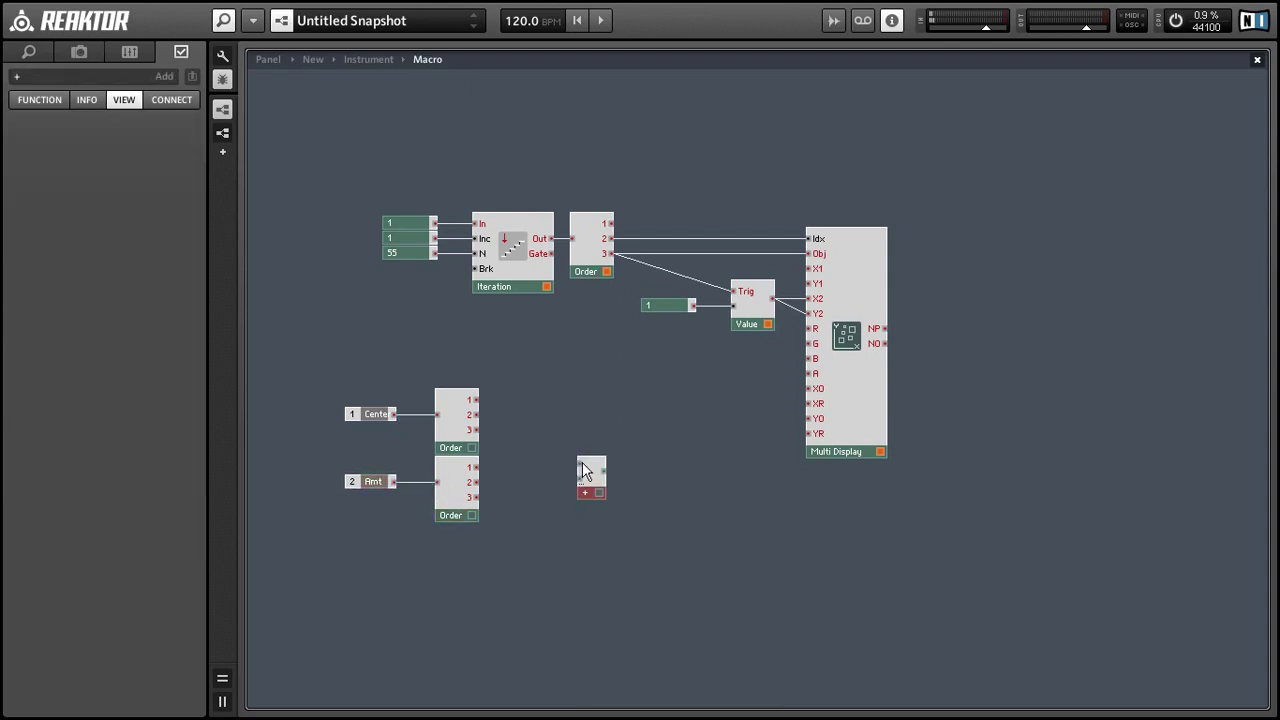
double_click(584, 468)
text(-)
key(Return)
Step: Wire both Orders' outputs into Subtract and Add, then align and move the module group
drag(477, 414, 475, 484)
drag(594, 433, 594, 437)
drag(595, 482, 595, 478)
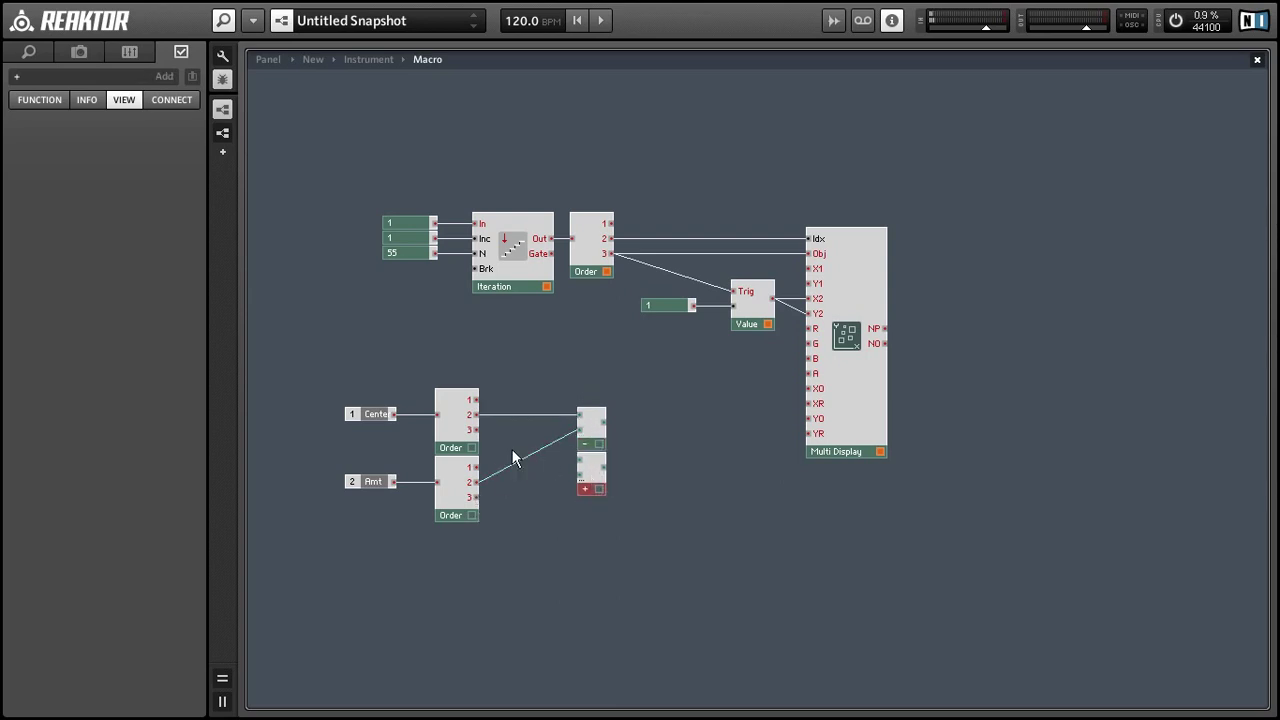
drag(552, 455, 476, 484)
drag(596, 474, 596, 478)
drag(343, 371, 575, 565)
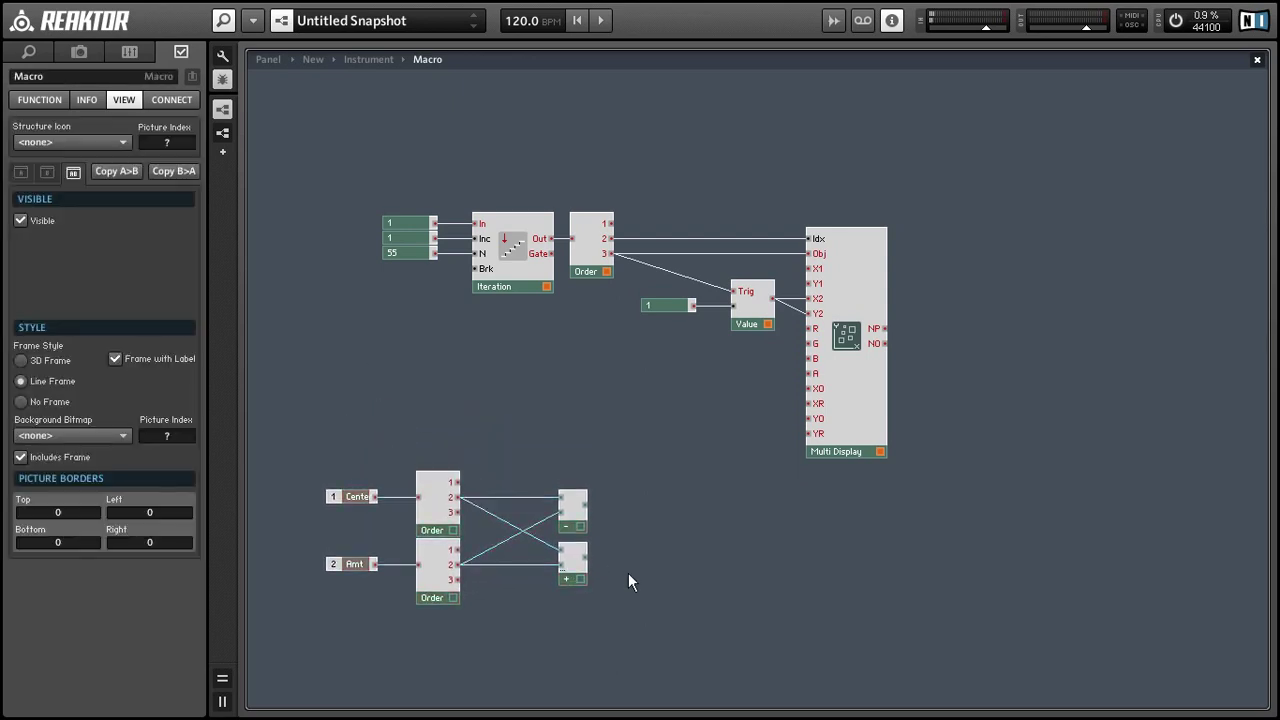
double_click(628, 573)
Step: Insert Compare modules, wiring Subtract into Compare A, with the second Compare below
text(comp)
key(Return)
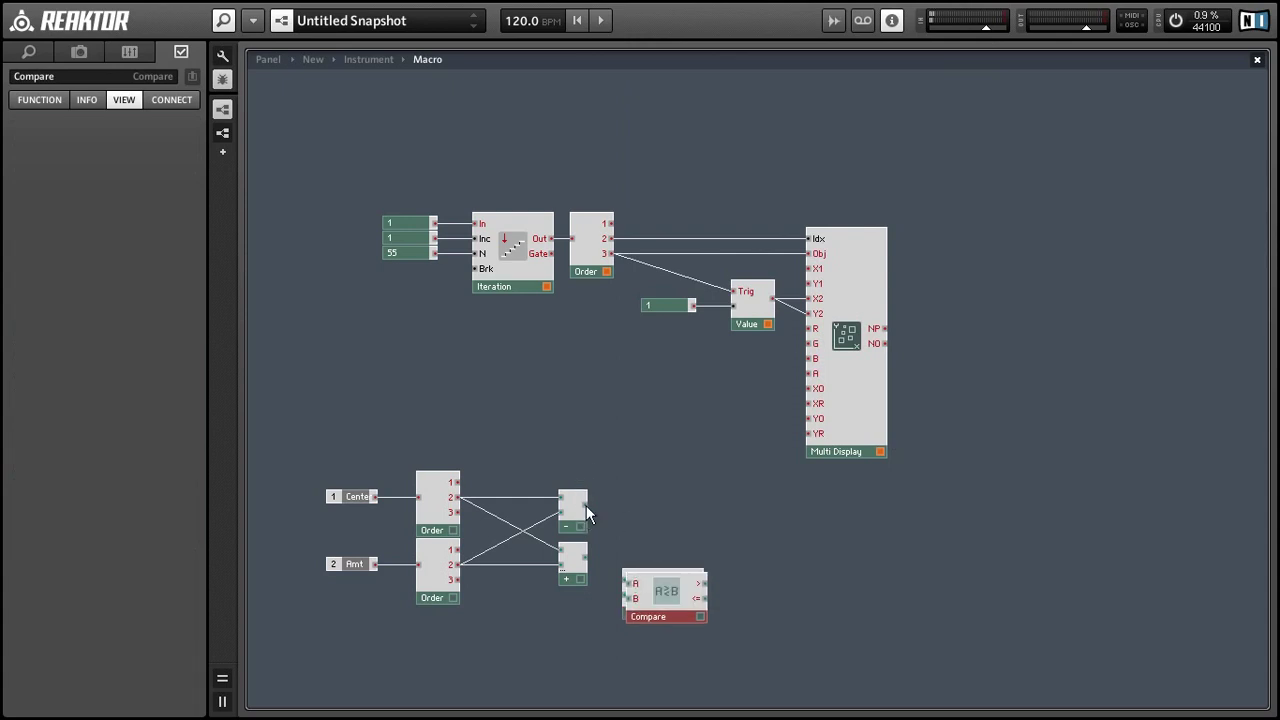
drag(586, 505, 663, 520)
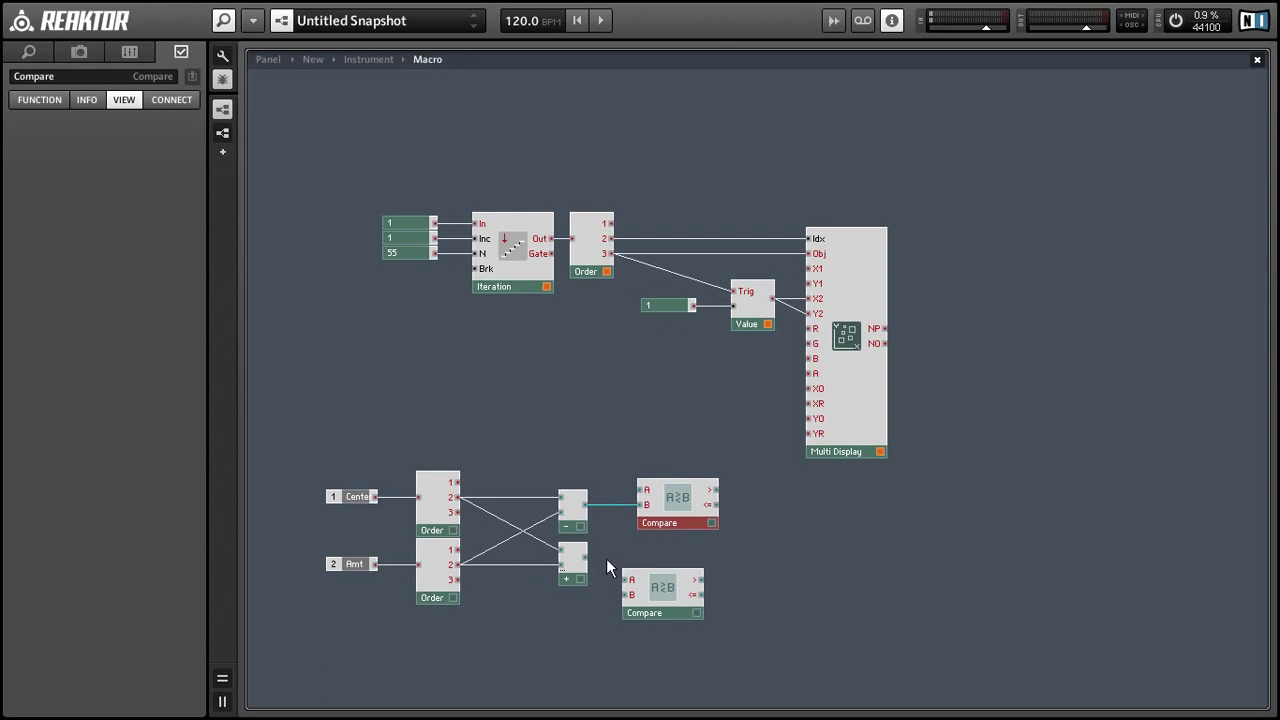
drag(651, 603, 664, 565)
click(644, 605)
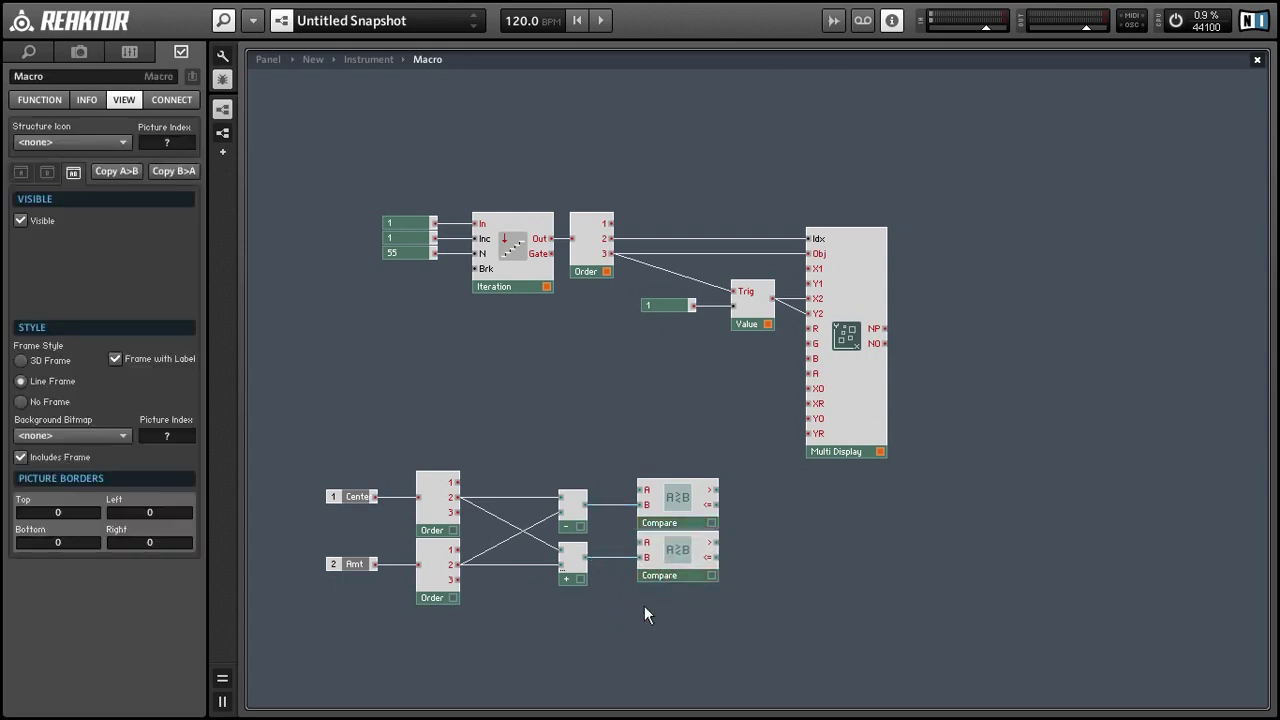
Step: Copy the Iteration module with its constants 1 and 55, and move the top constant aside
drag(401, 179, 527, 447)
click(428, 385)
click(396, 381)
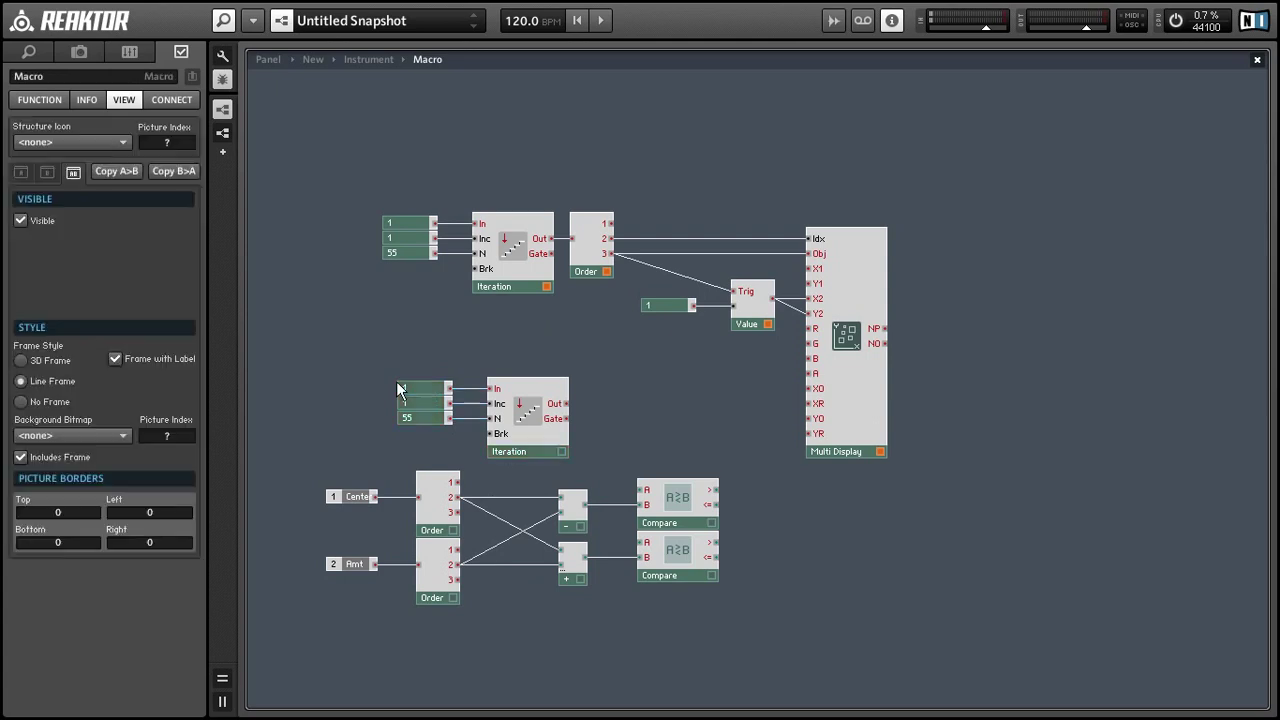
drag(421, 393, 347, 318)
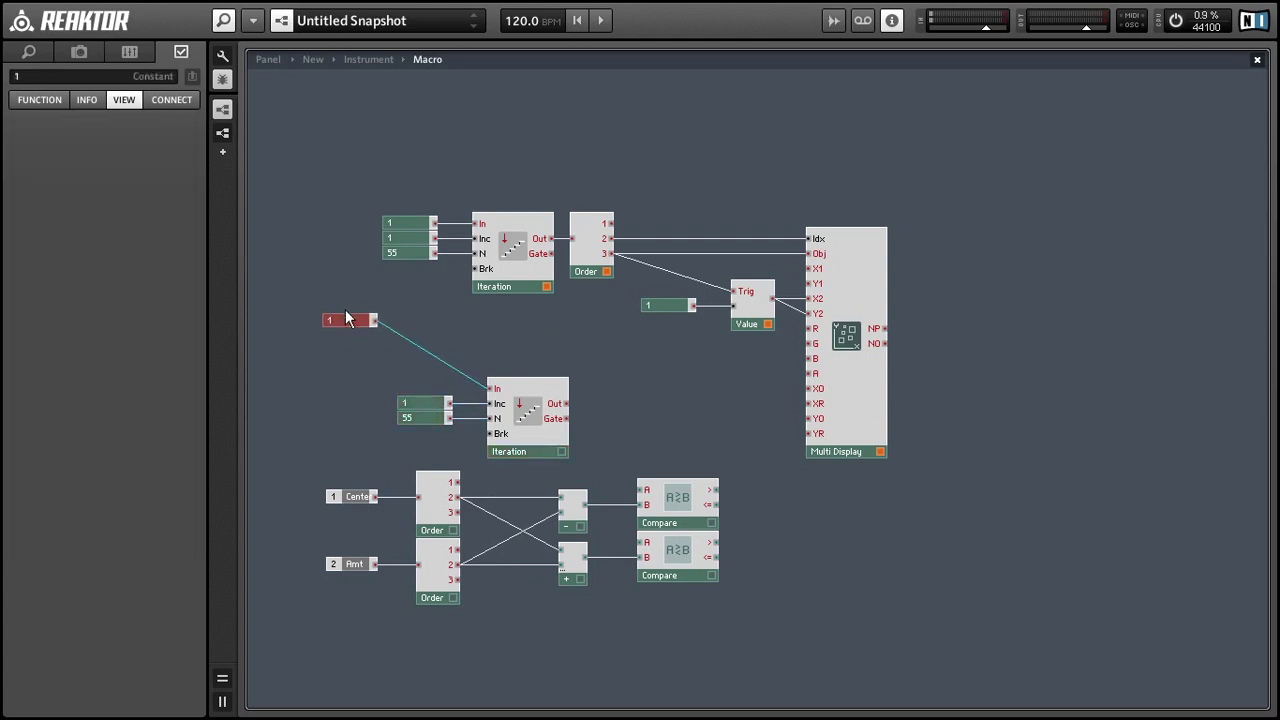
Step: Insert a Value module feeding the new Iteration's In and shift the group right
double_click(347, 318)
text(value)
key(Return)
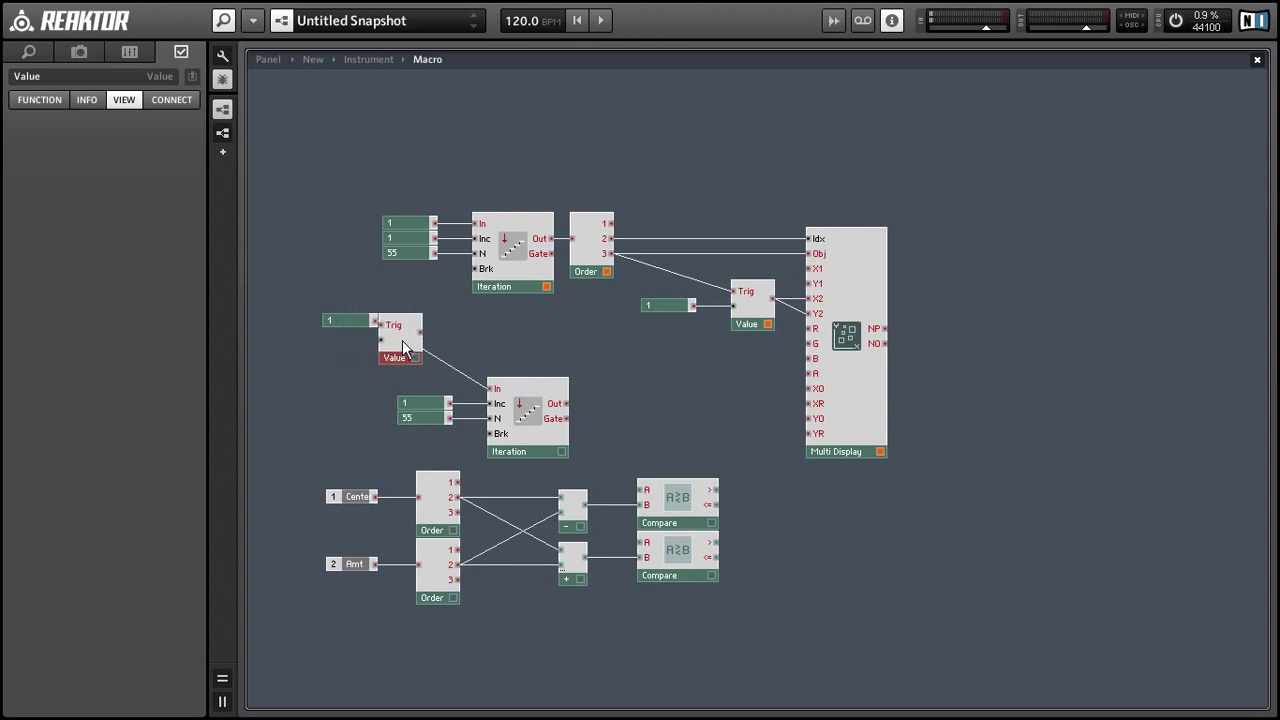
drag(393, 347, 415, 330)
drag(432, 313, 440, 404)
drag(307, 276, 403, 317)
drag(403, 317, 382, 405)
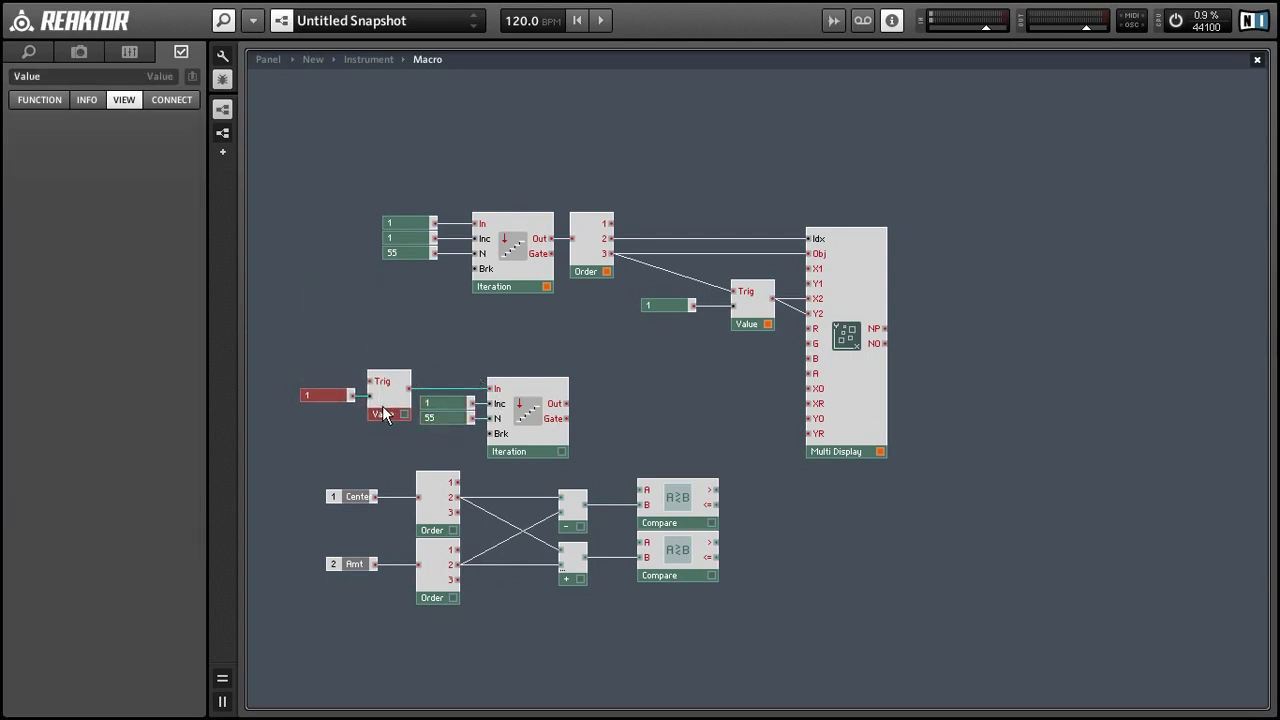
drag(317, 362, 624, 407)
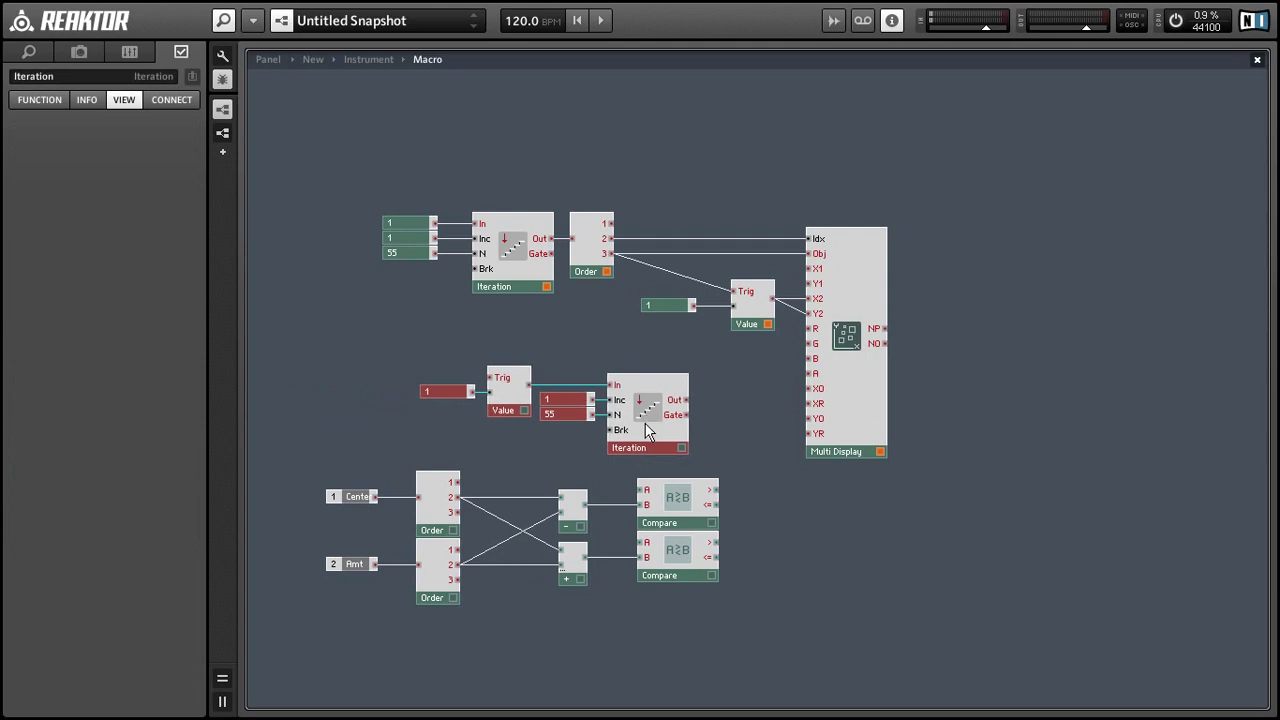
Step: Add a Merge combining both Order outputs to drive the Value trigger
click(495, 454)
right_click(495, 454)
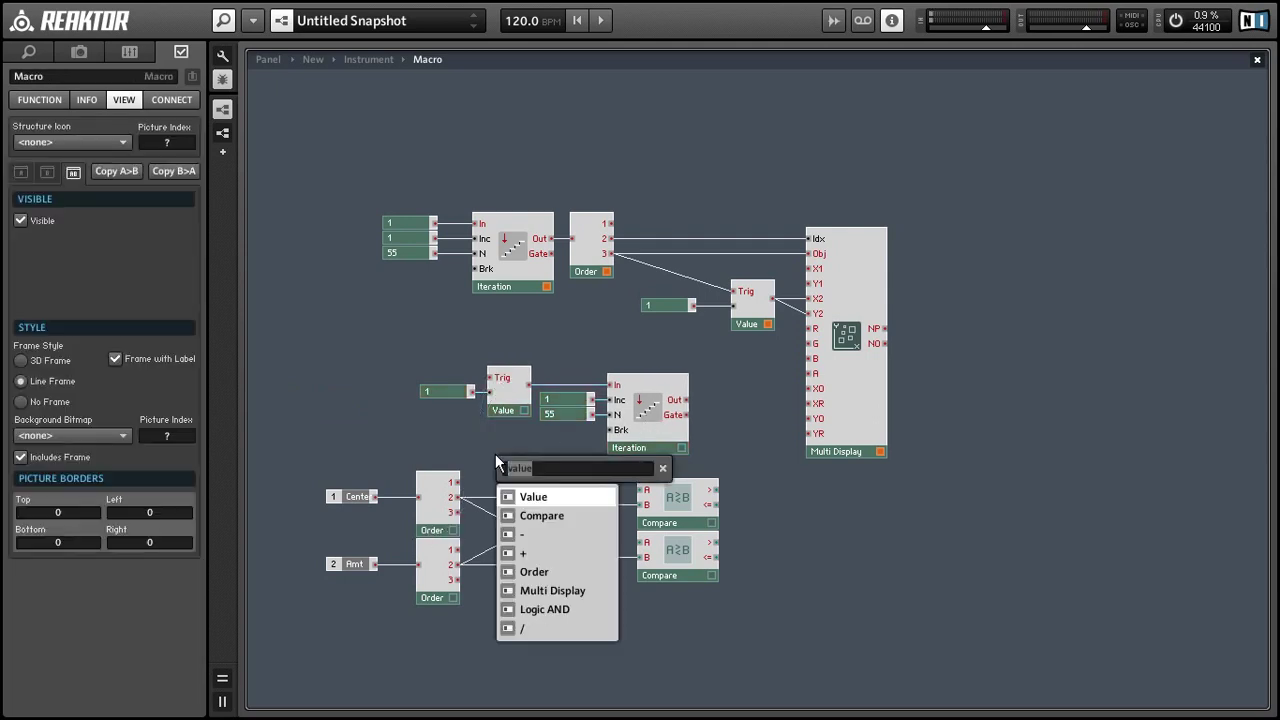
click(497, 462)
drag(459, 512, 493, 457)
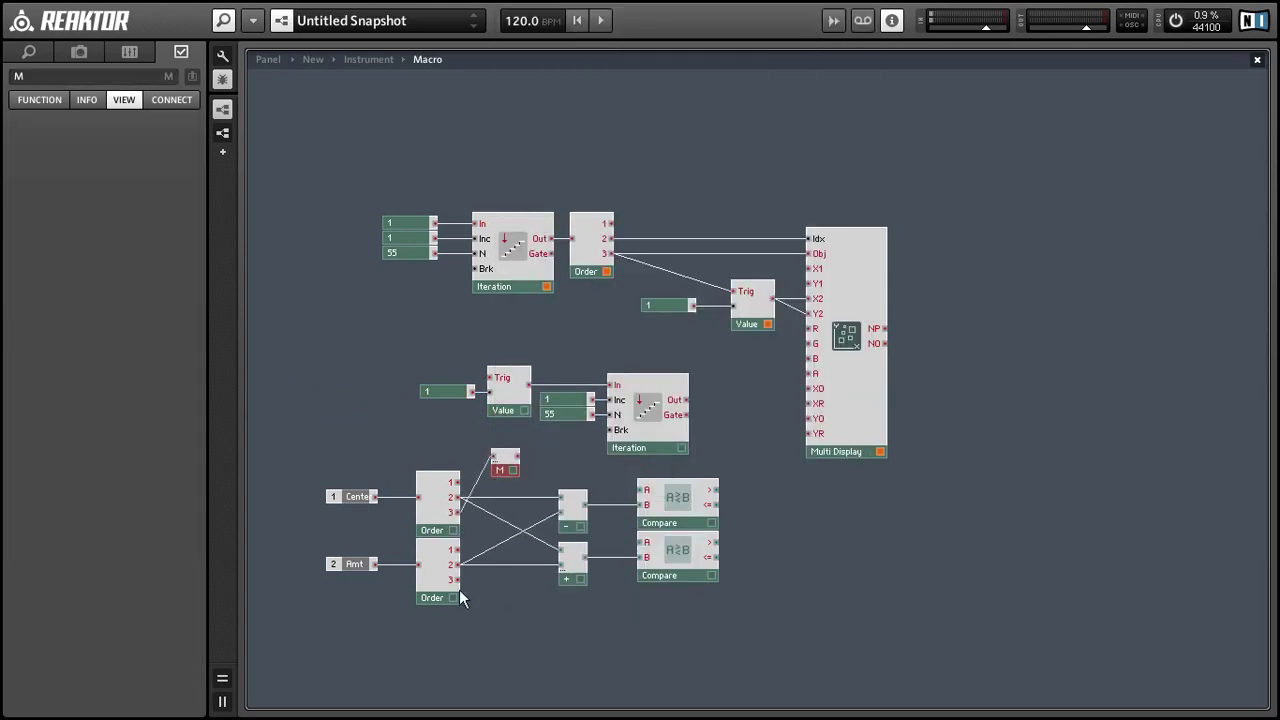
mouse_move(459, 580)
mouse_down()
mouse_move(502, 465)
mouse_move(493, 471)
mouse_move(489, 391)
mouse_up()
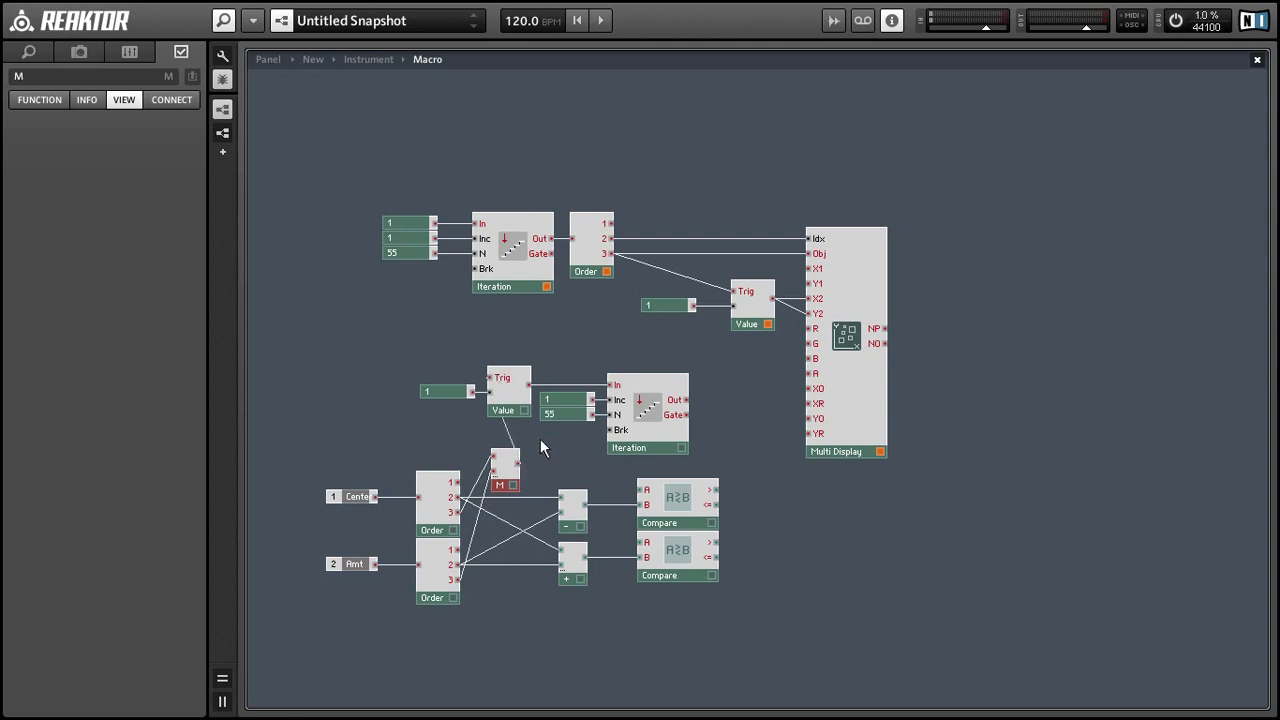
drag(339, 473, 459, 593)
drag(510, 478, 407, 399)
Step: Rearrange the display, drawing, subtract/add and Compare module chains
drag(371, 353, 697, 446)
drag(348, 145, 1149, 274)
drag(767, 594, 550, 485)
drag(677, 510, 887, 510)
drag(425, 340, 752, 468)
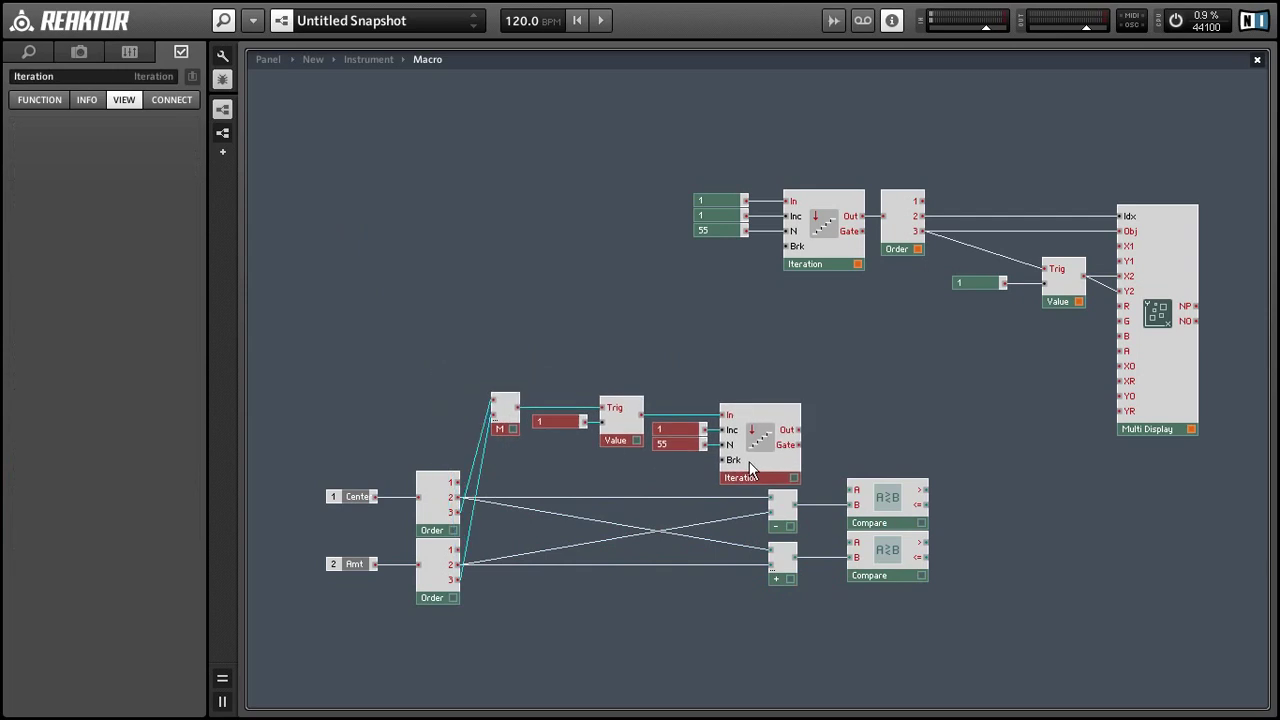
Step: Insert an Order module after the lower Iteration and move both Compares right
click(533, 477)
right_click(527, 475)
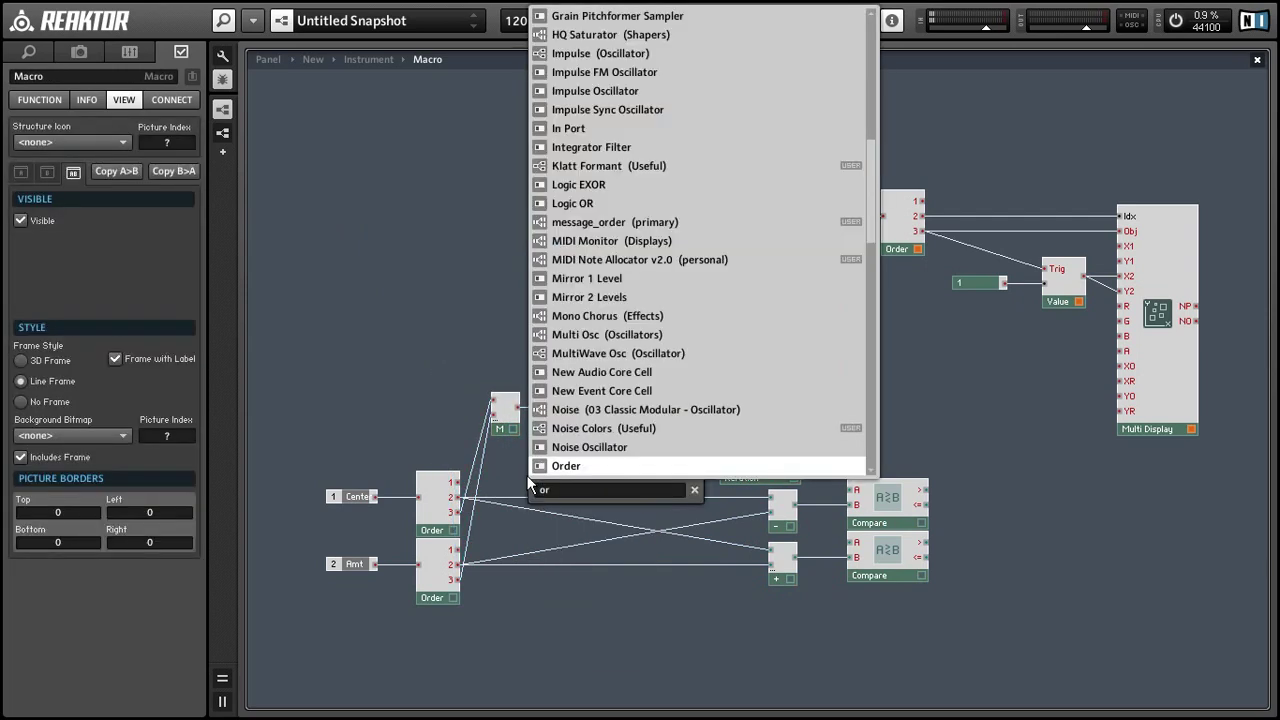
click(560, 461)
drag(536, 497, 828, 430)
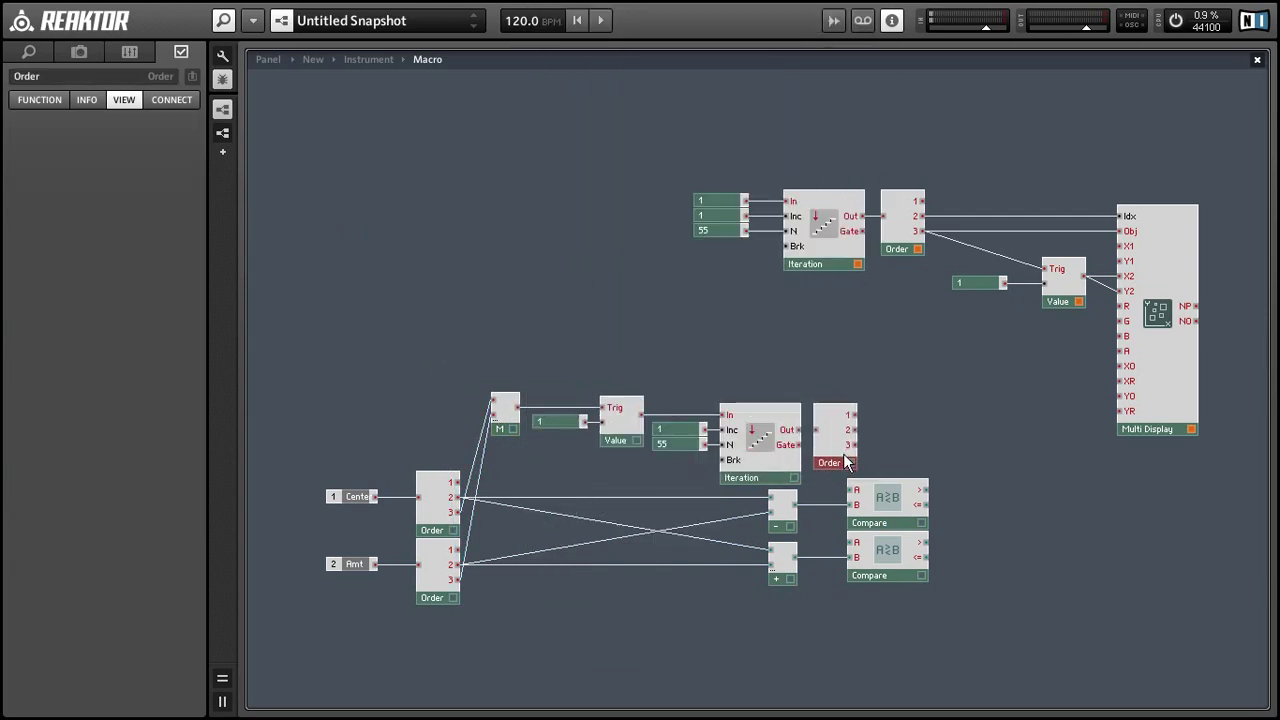
drag(889, 584, 838, 478)
drag(892, 503, 966, 503)
Step: Add a mono Merge of the Order outputs feeding the Multi Display's Idx input
click(940, 388)
right_click(940, 388)
click(985, 54)
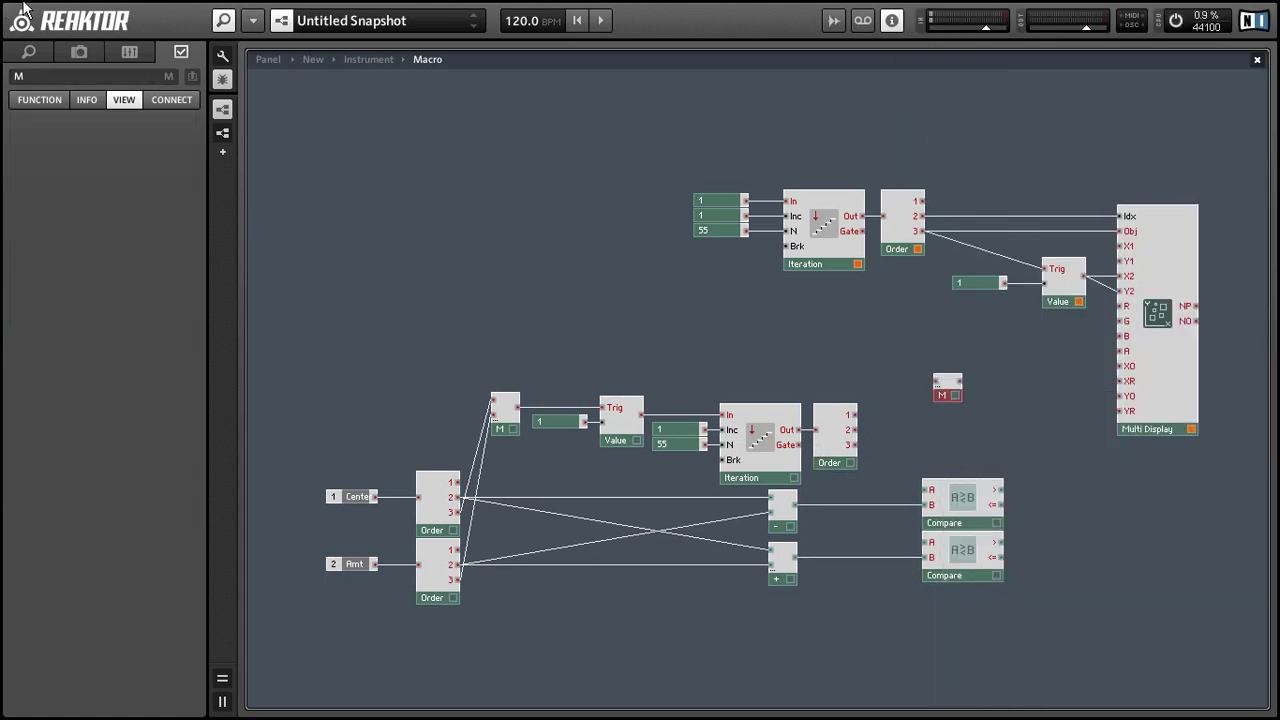
mouse_move(852, 430)
mouse_down()
mouse_move(916, 417)
mouse_move(937, 383)
mouse_move(855, 432)
mouse_up()
drag(926, 231, 935, 383)
drag(1118, 216, 955, 447)
right_click(951, 410)
click(962, 418)
Step: Set the gathered lower modules to mono
drag(997, 657, 325, 385)
right_click(755, 440)
click(781, 466)
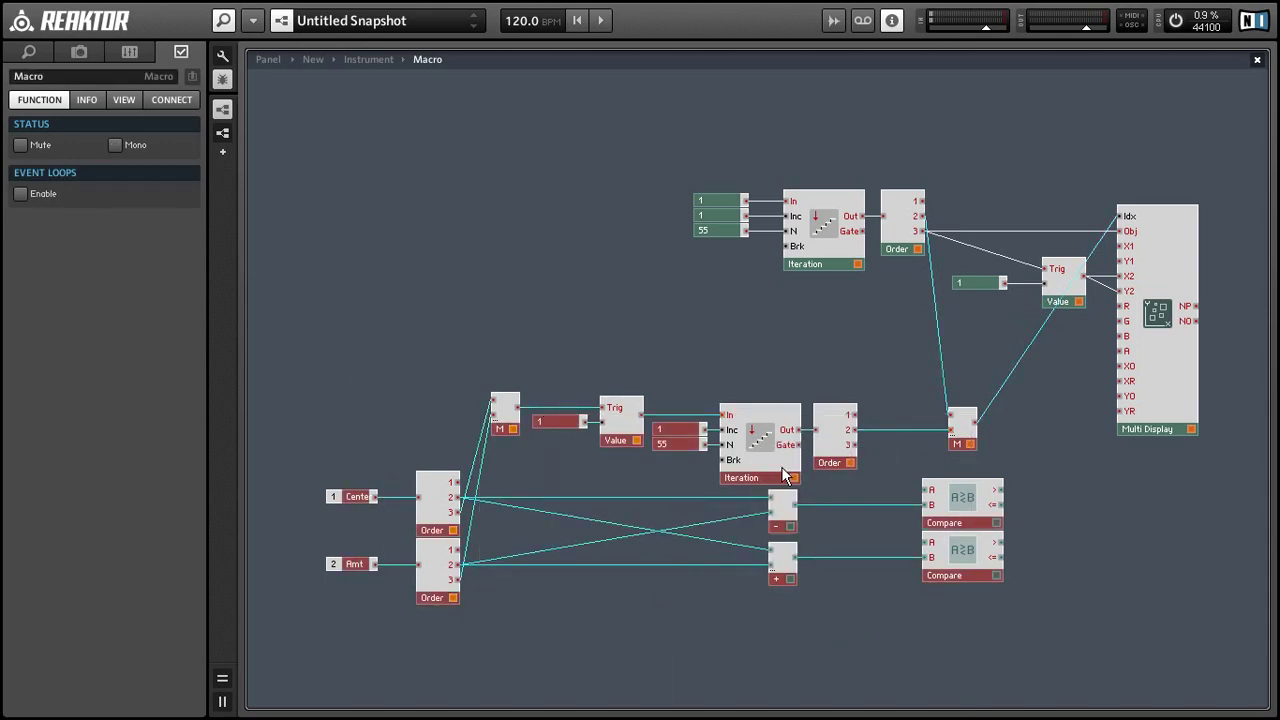
click(927, 445)
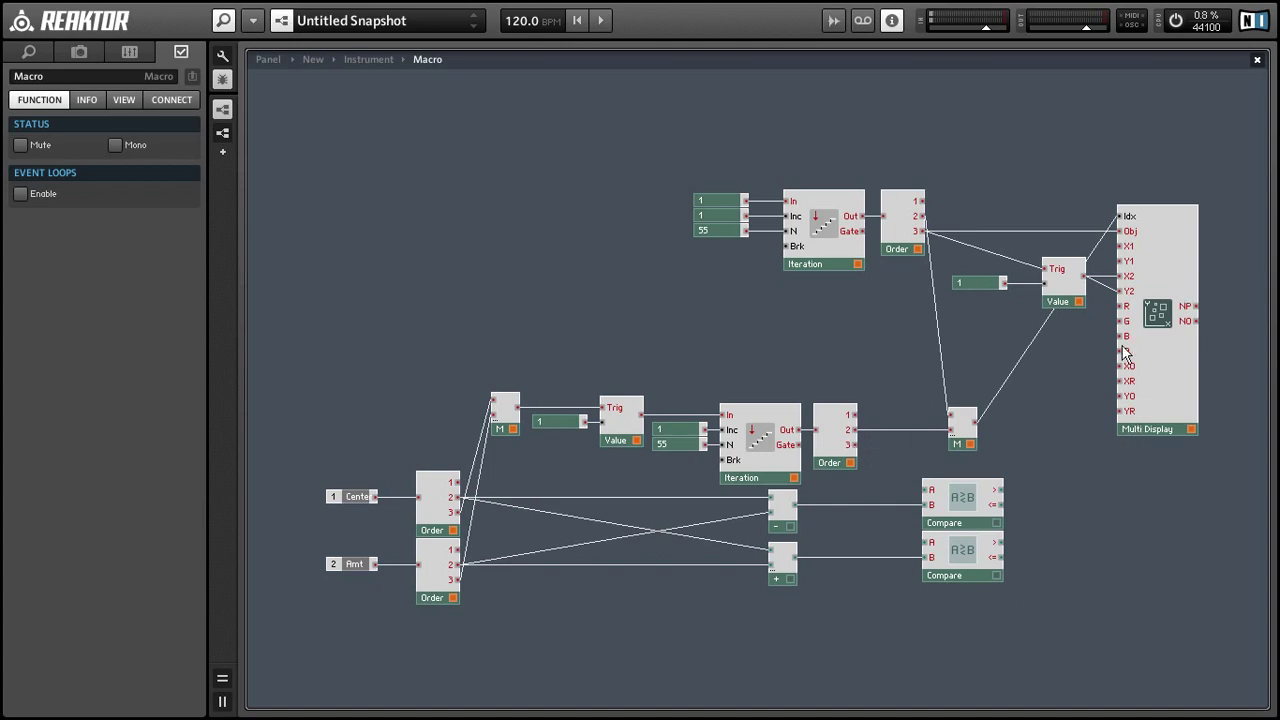
Step: Insert a Divide module and wire its output into the Multi Display
right_click(884, 343)
mouse_move(1006, 443)
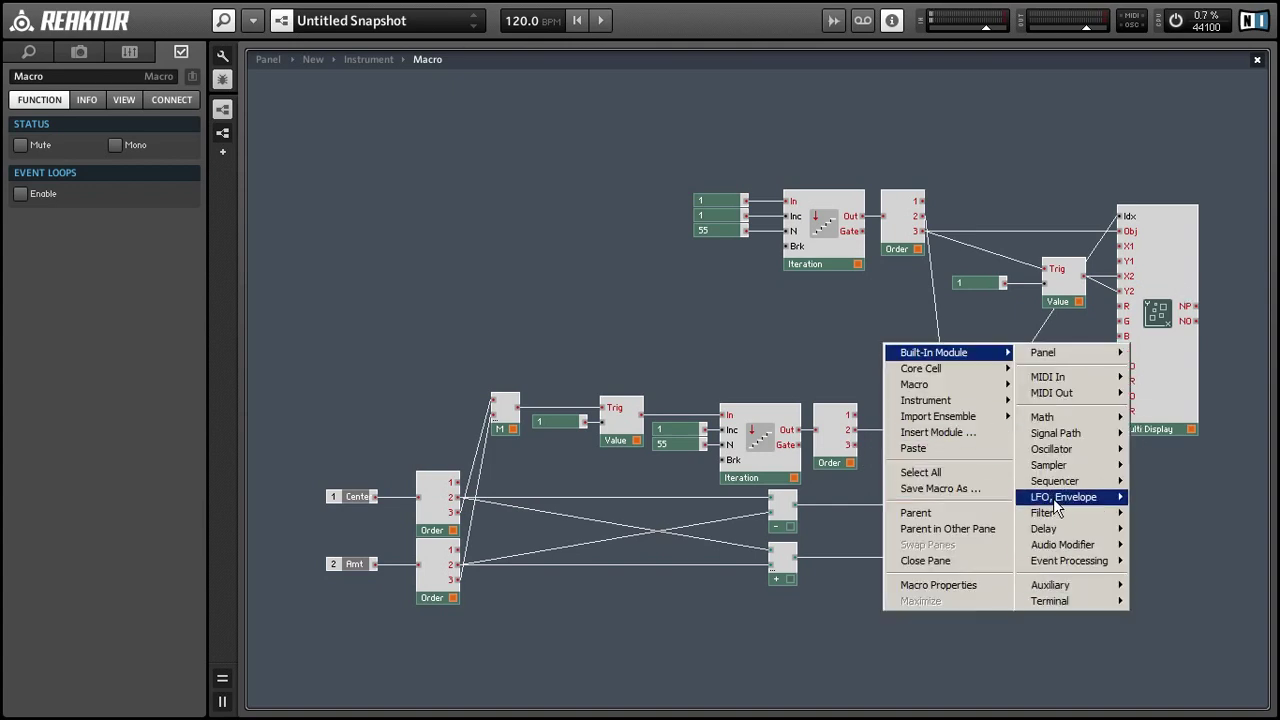
mouse_move(1060, 416)
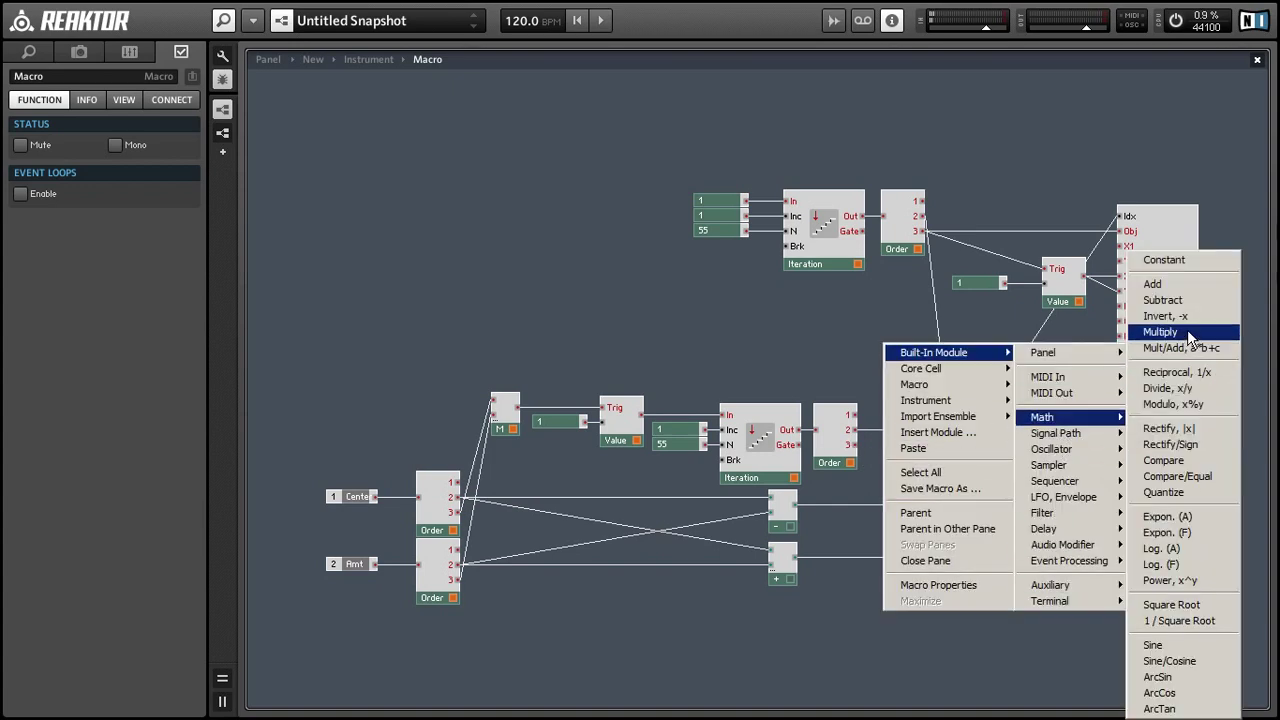
click(1187, 388)
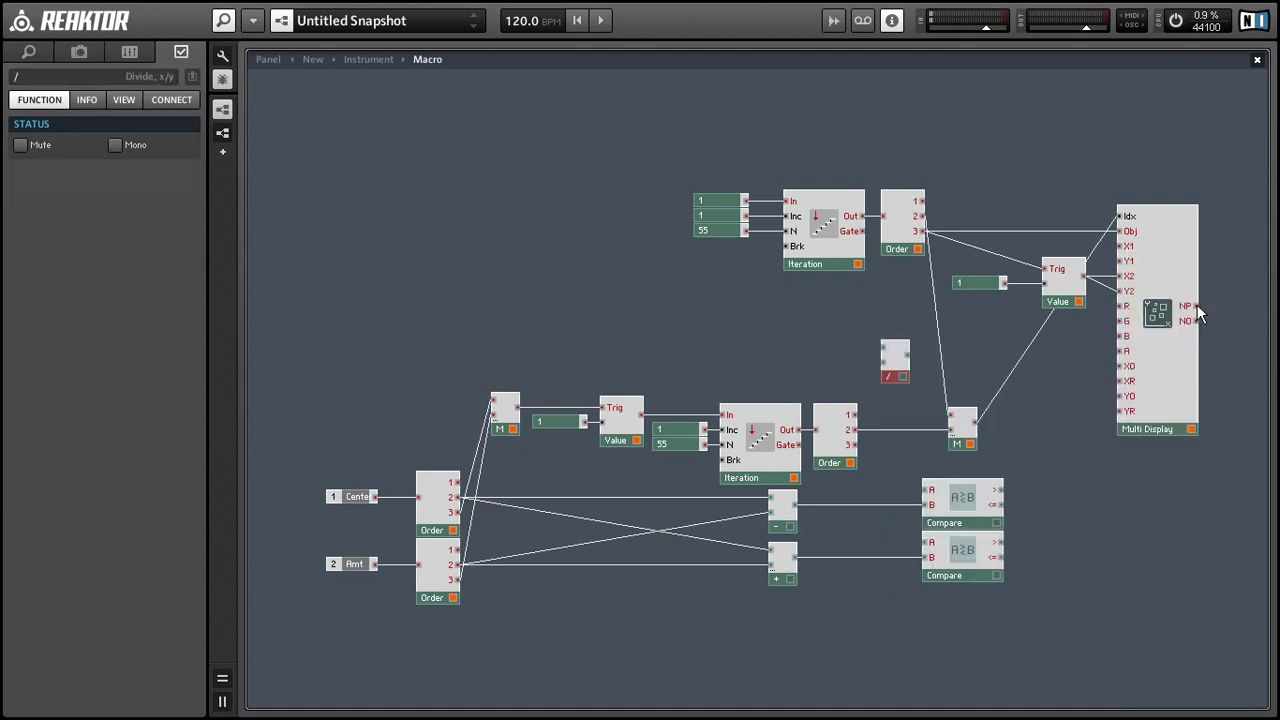
drag(1120, 321, 927, 543)
click(898, 503)
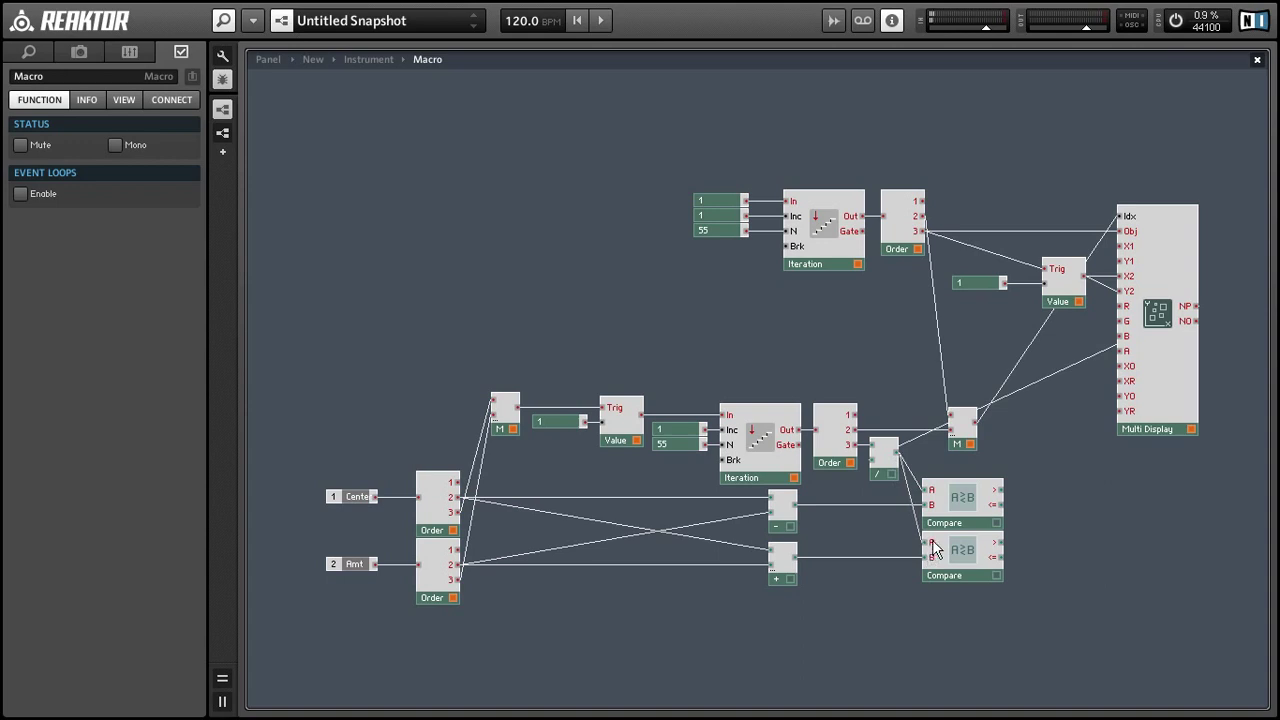
Step: Insert a Logic AND beside the Compares and feed it both Compare results
right_click(1041, 467)
click(1111, 193)
right_click(1072, 183)
mouse_move(1086, 197)
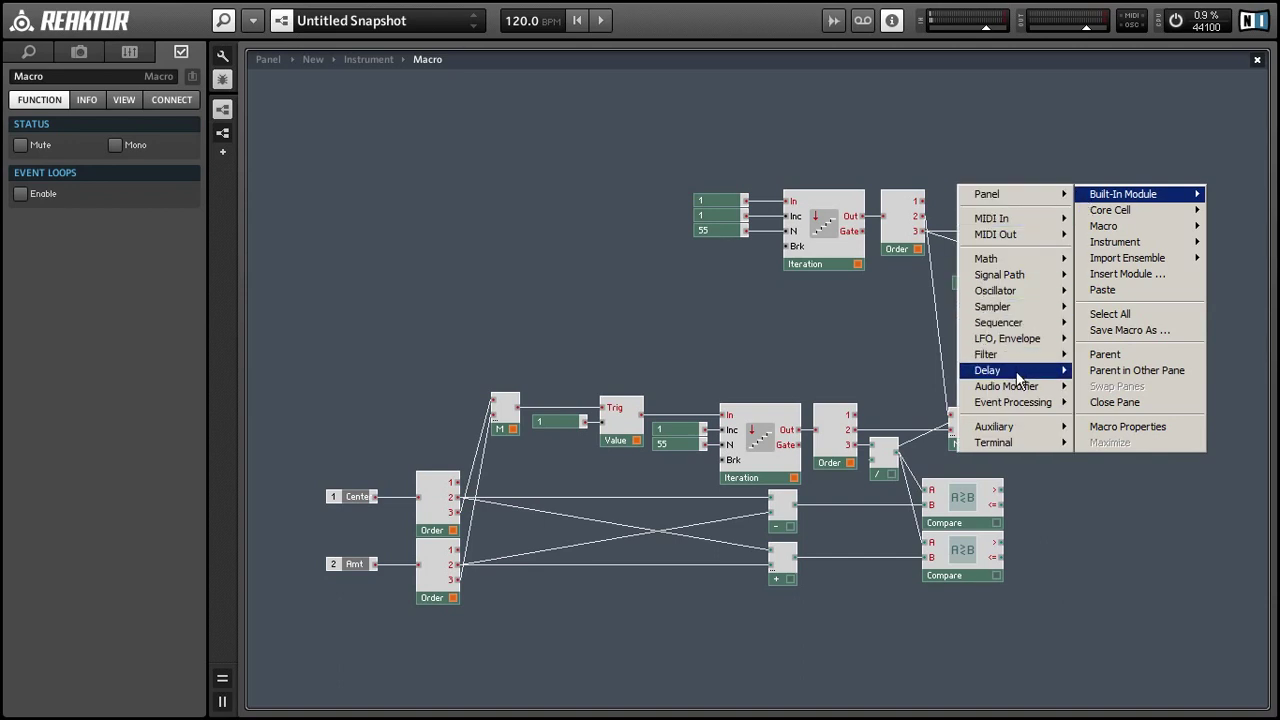
mouse_move(1013, 401)
click(1108, 437)
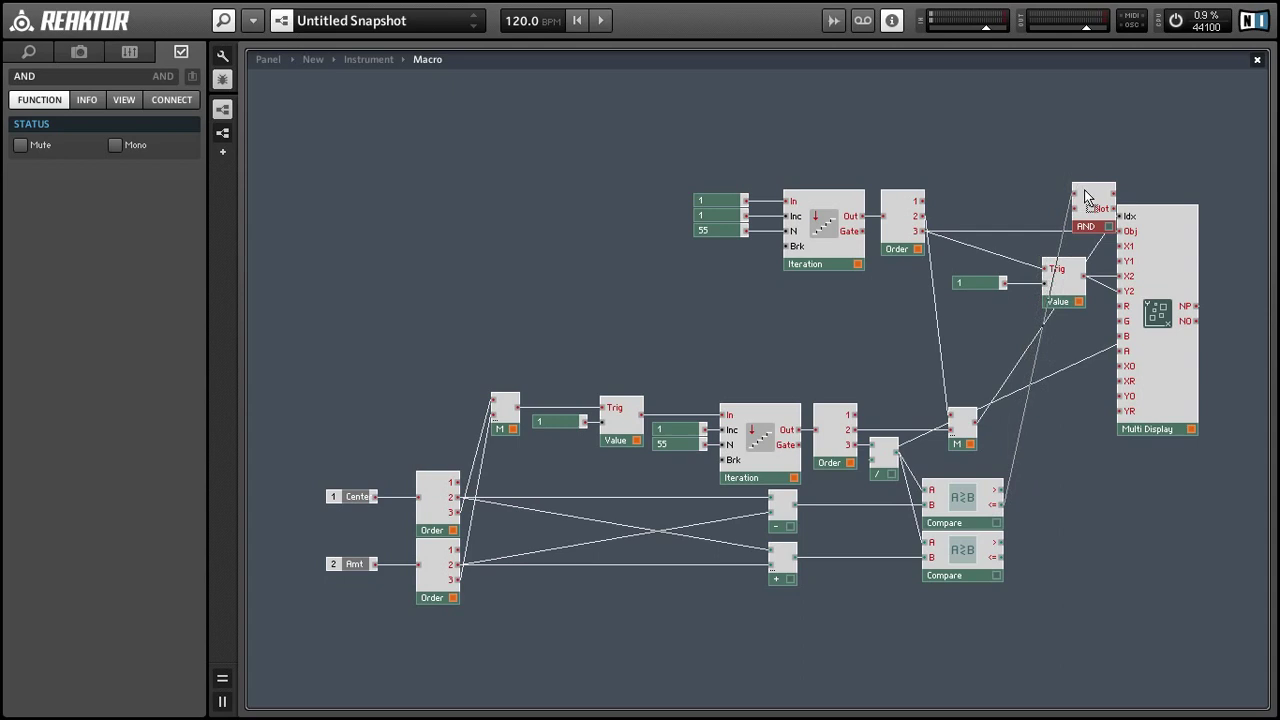
drag(1098, 229, 1057, 540)
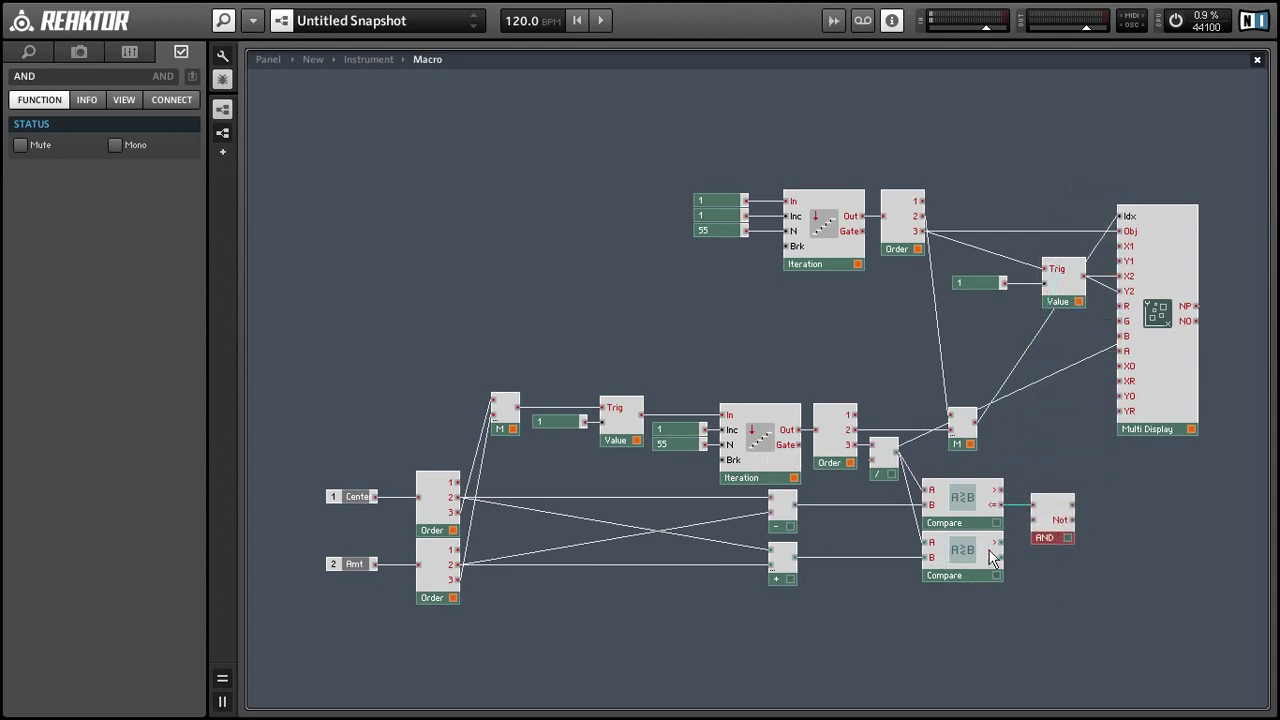
drag(1000, 490, 1005, 558)
click(1054, 538)
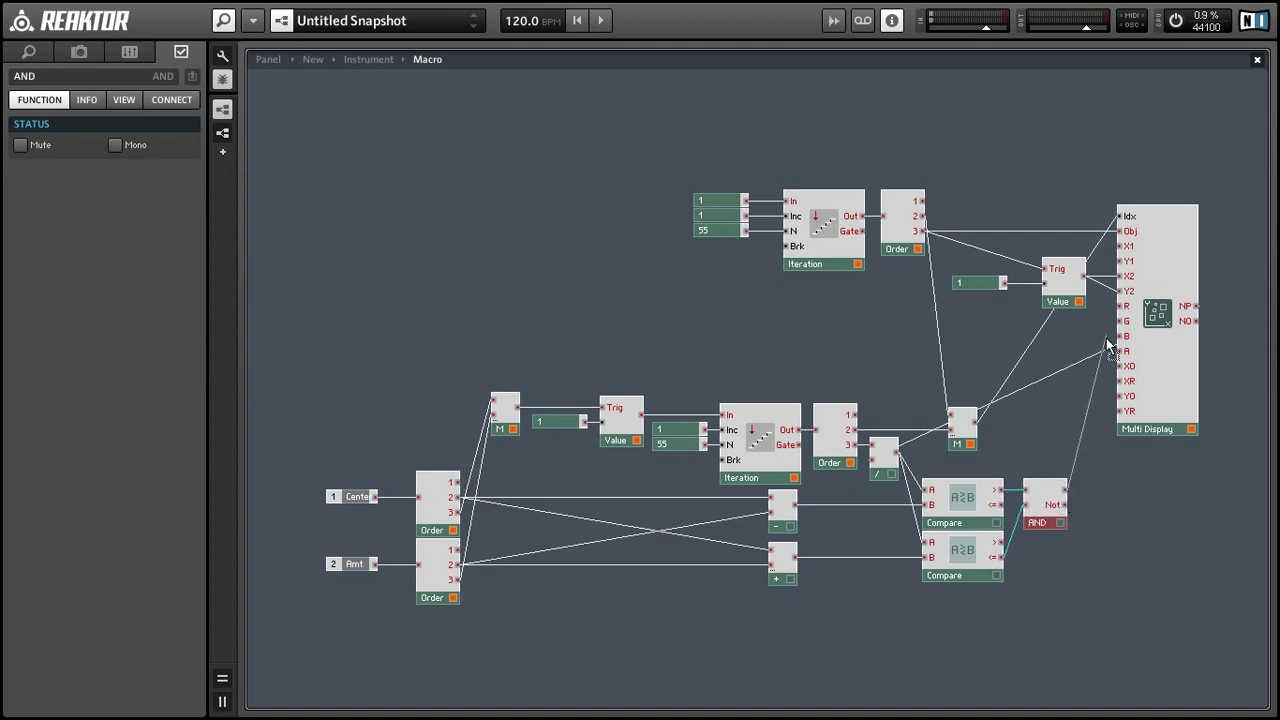
Step: Set all structure modules to mono and show the panel's red ring
drag(1047, 633, 347, 395)
right_click(767, 457)
click(783, 482)
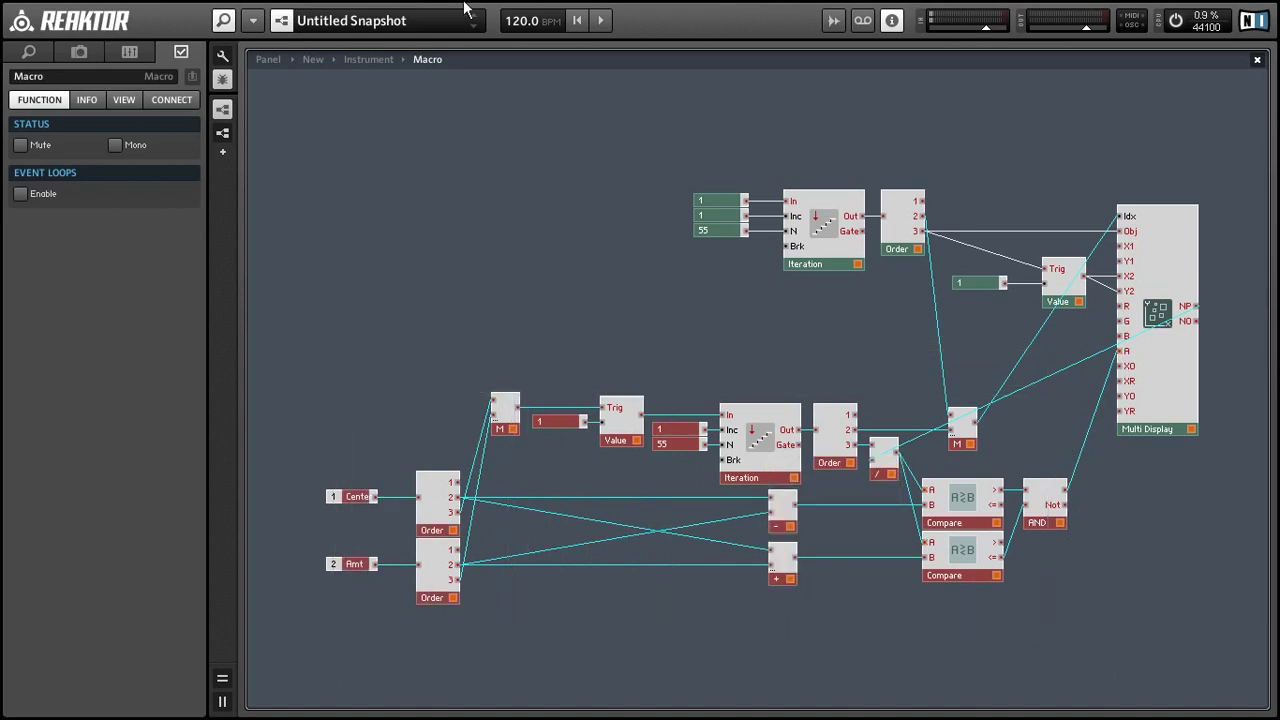
click(266, 59)
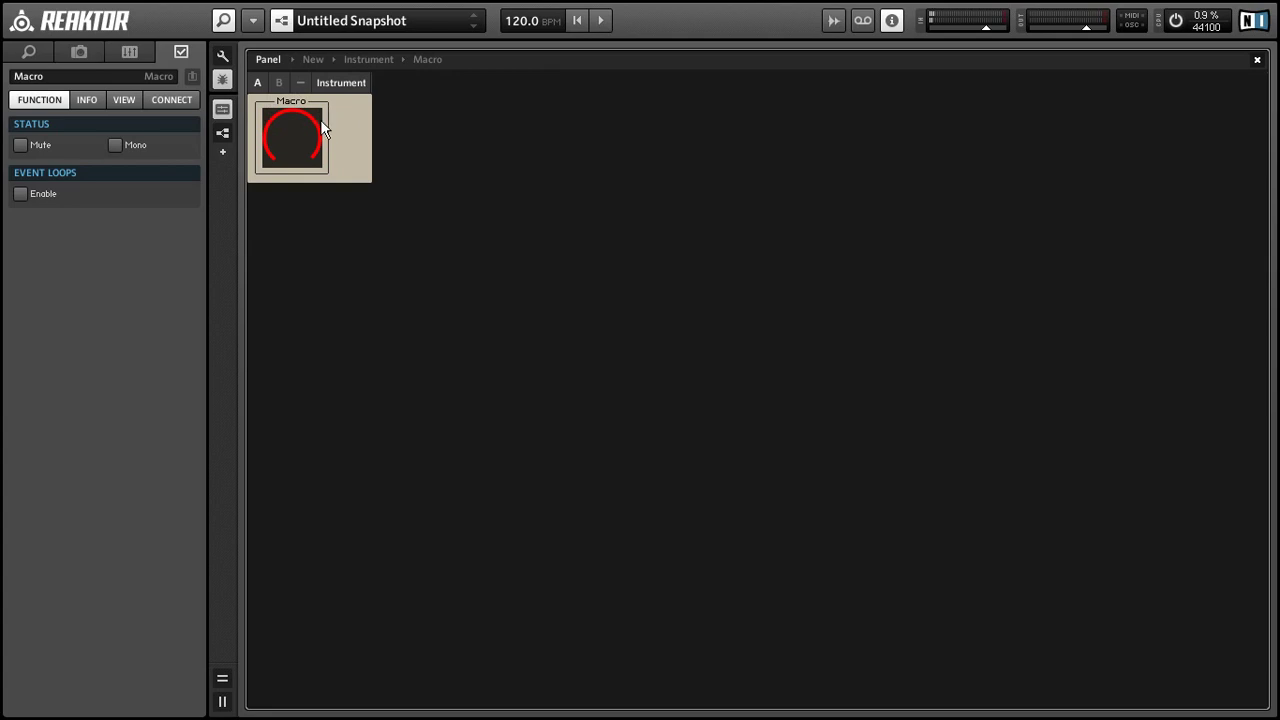
Step: In the macro structure, wire Order output 2 into the Merge feeding Idx
key(F6)
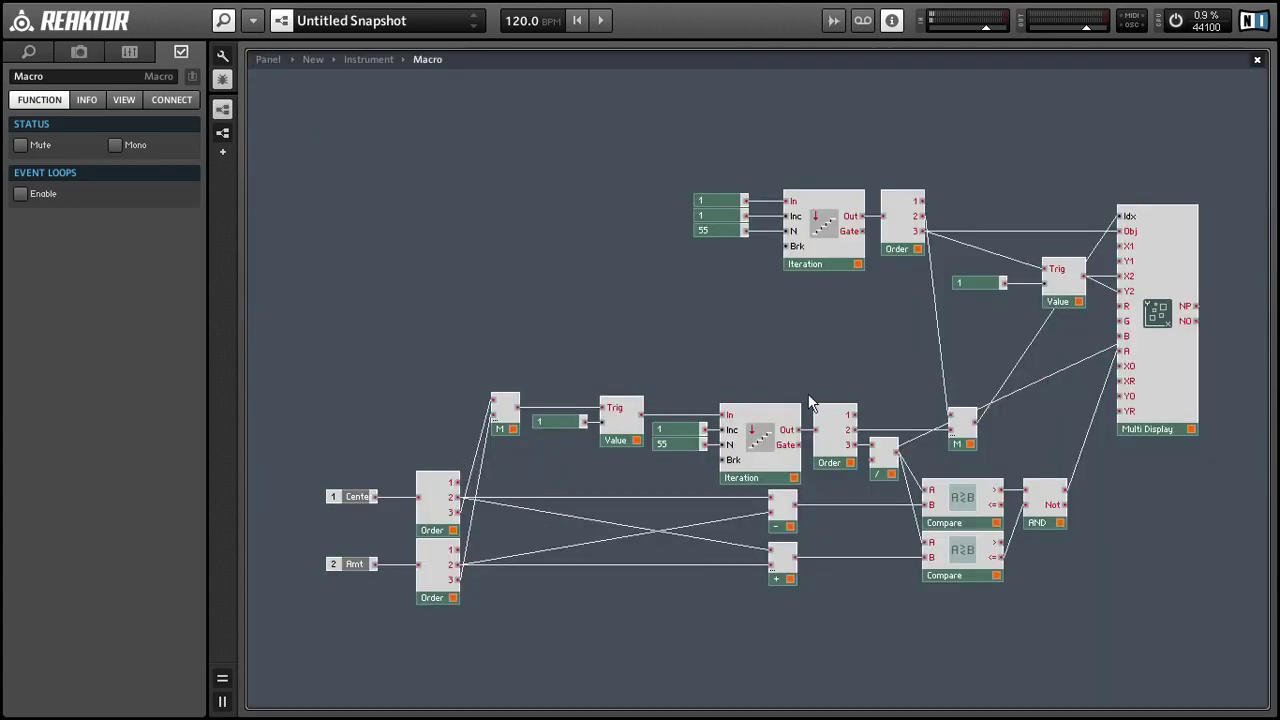
mouse_move(881, 432)
drag(880, 431, 948, 428)
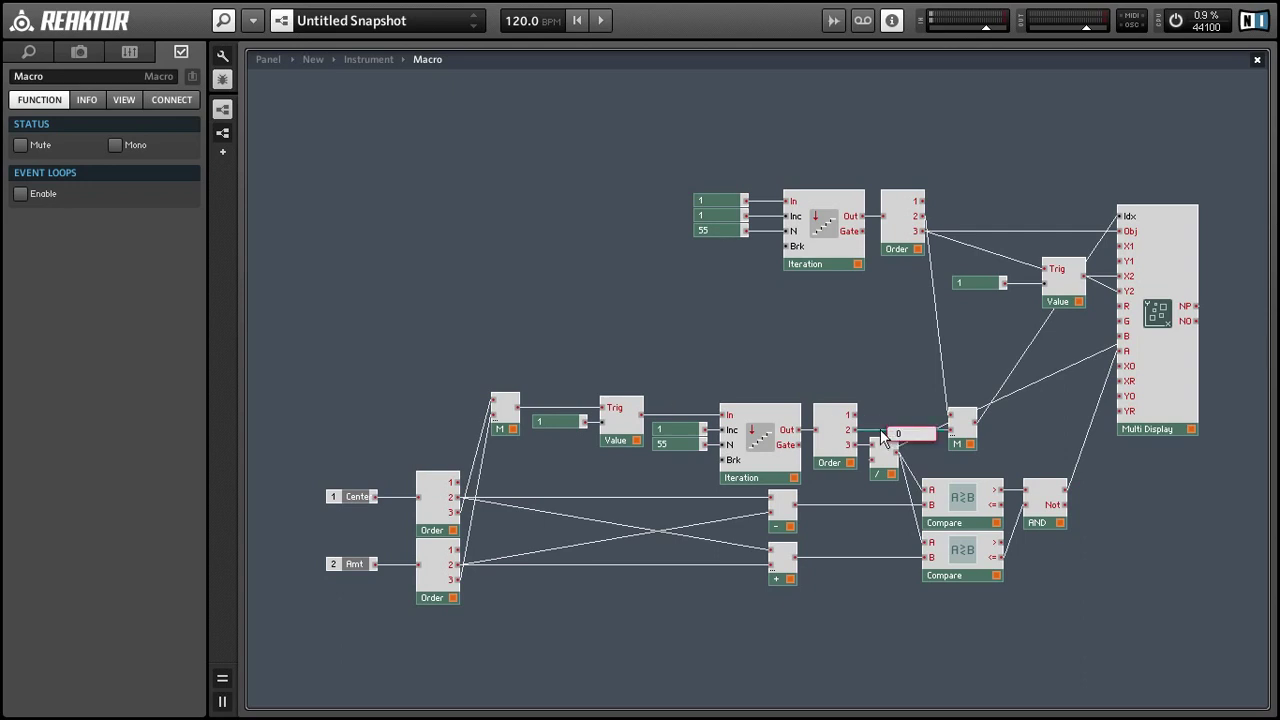
click(1019, 360)
Step: At instrument level, create Center and Amt controls for the Cent and Amt ports, with Center minimum -1
double_click(840, 325)
right_click(507, 352)
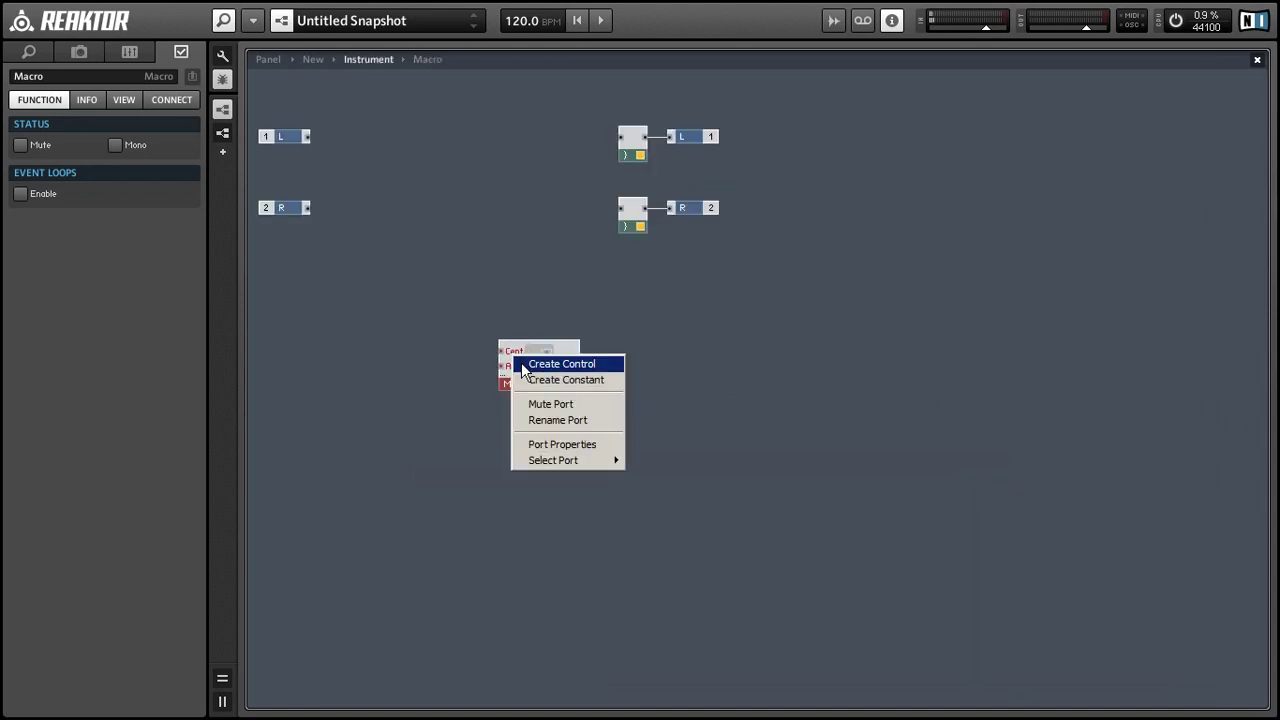
click(557, 362)
right_click(512, 368)
click(528, 381)
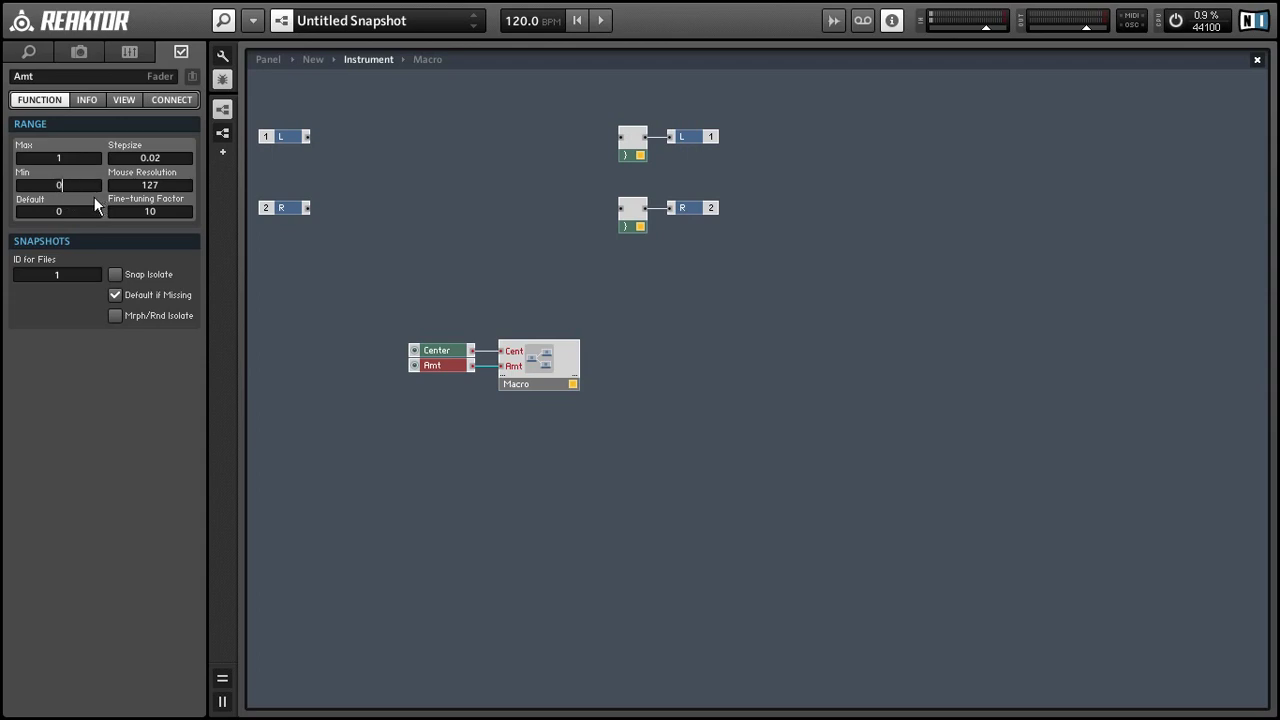
click(437, 350)
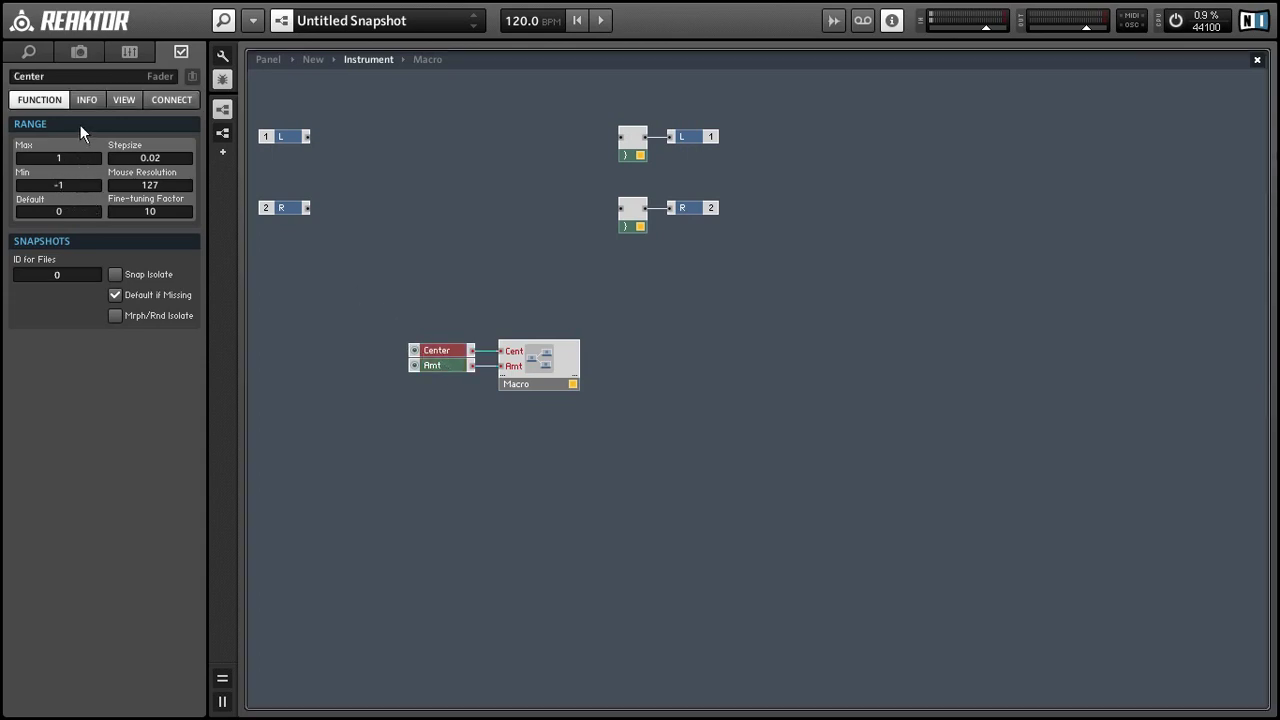
drag(72, 185, 72, 193)
click(462, 246)
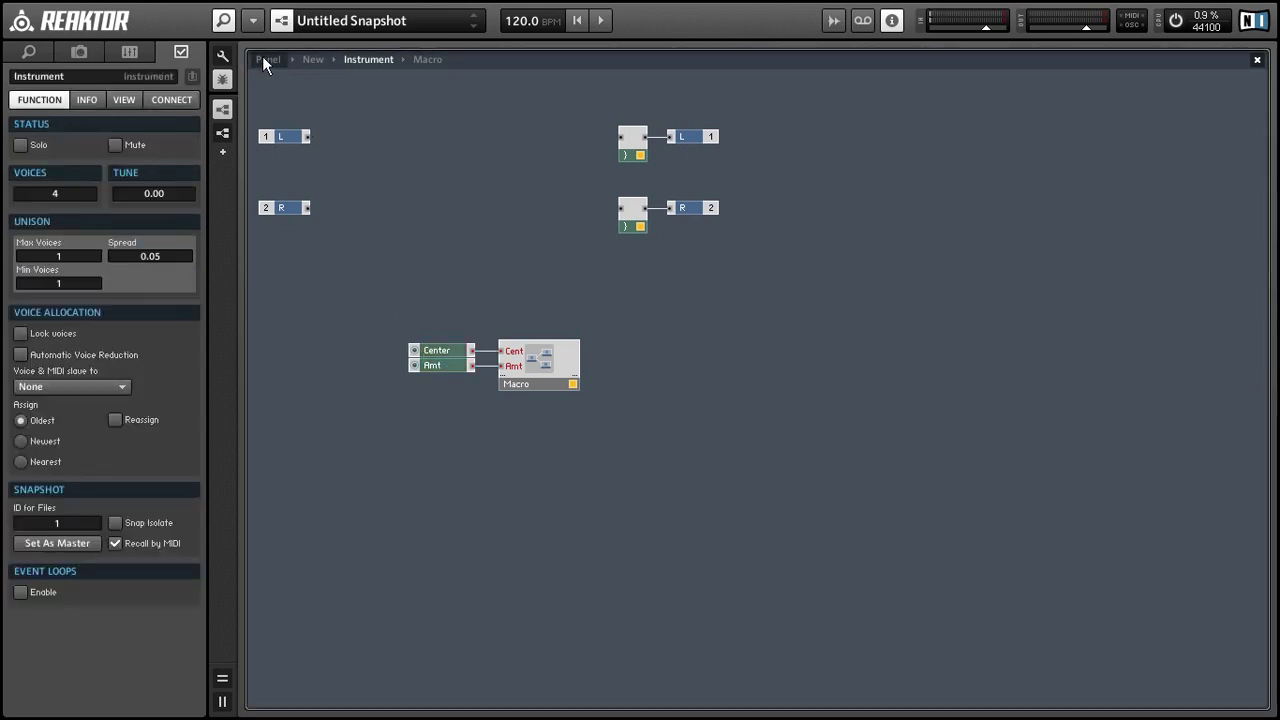
Step: Arrange the Amt knob left of Center on the panel and leave edit mode
click(265, 60)
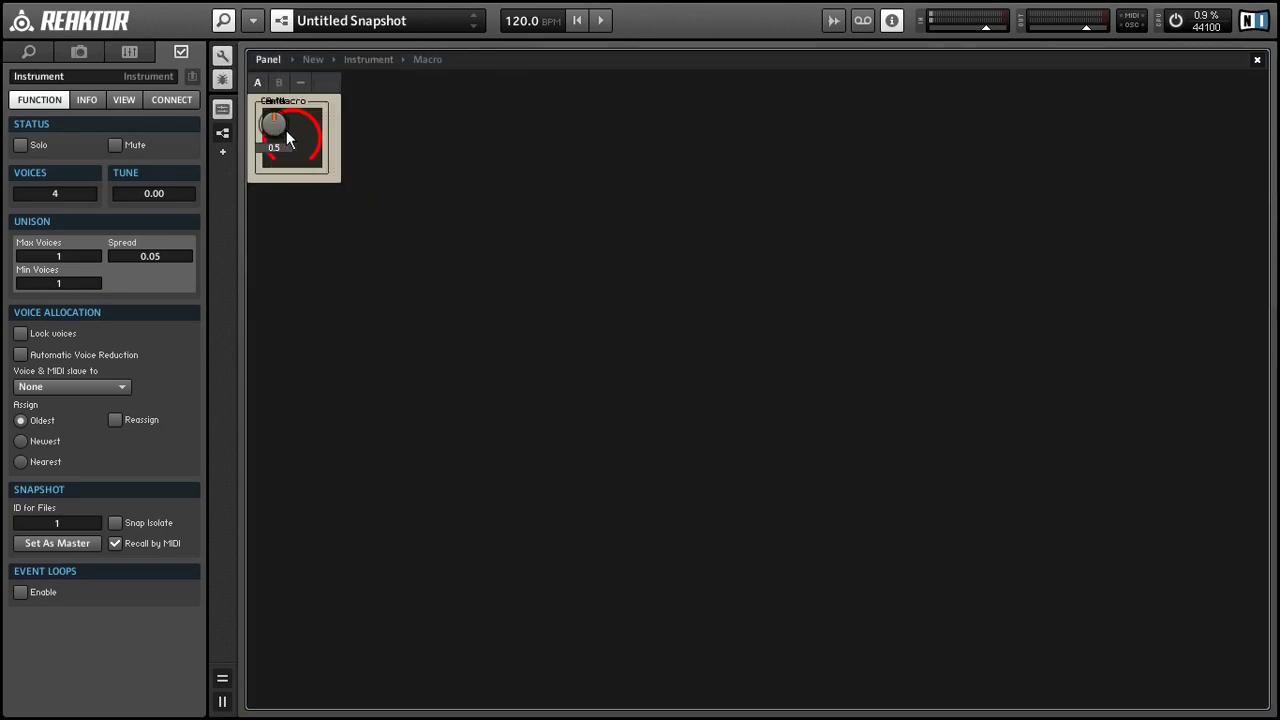
click(345, 218)
drag(283, 134, 353, 278)
click(222, 55)
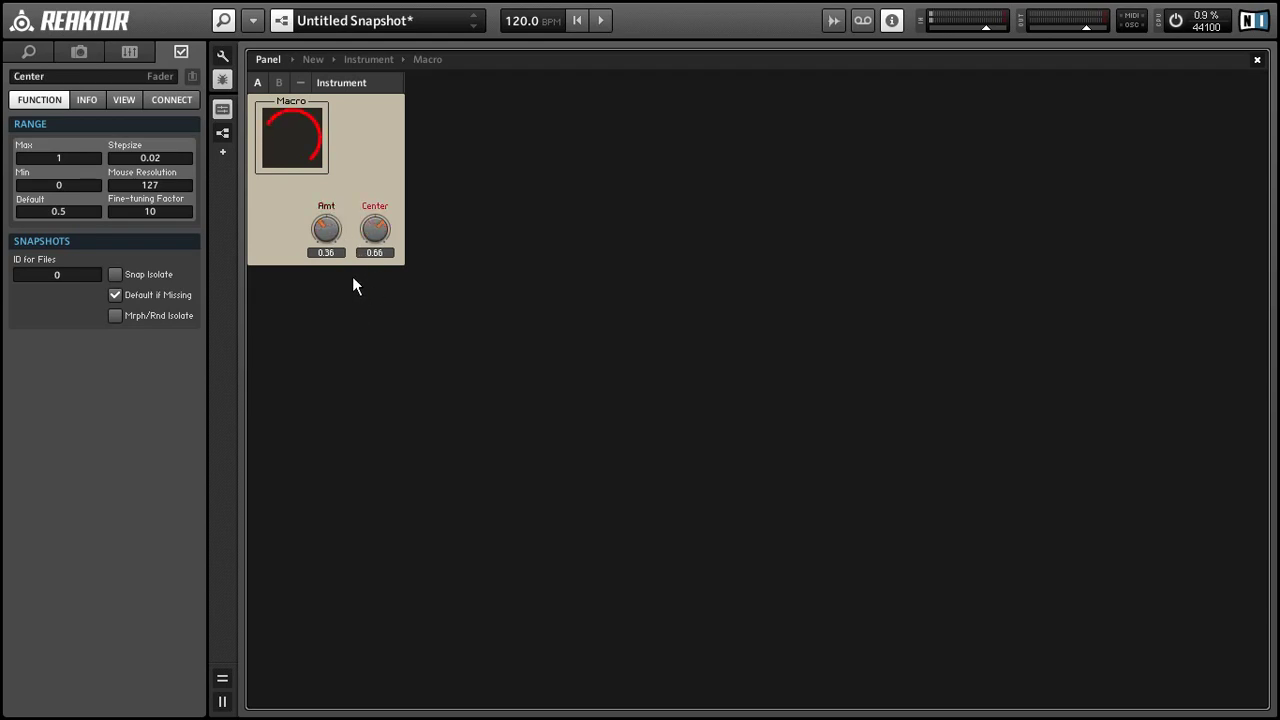